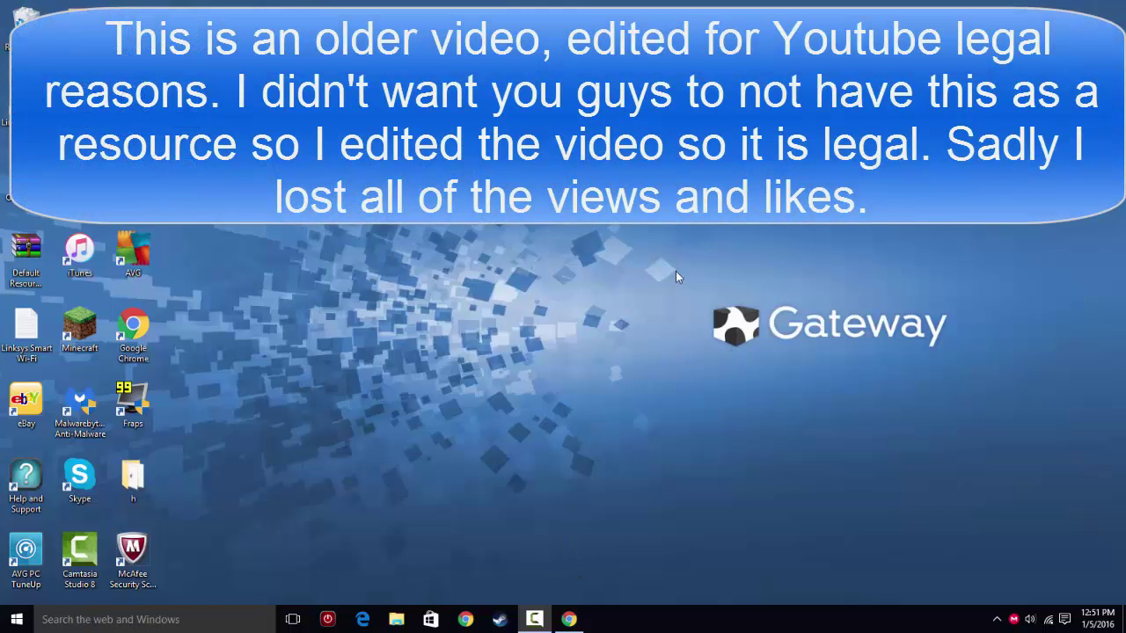
drag(681, 257, 1002, 387)
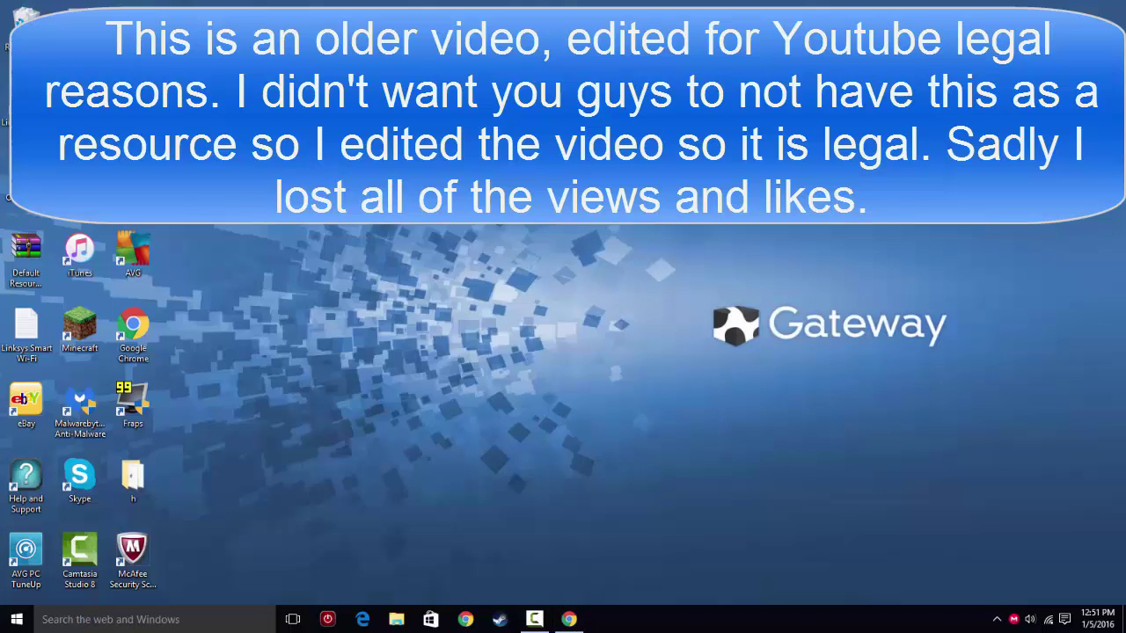
drag(697, 239, 913, 443)
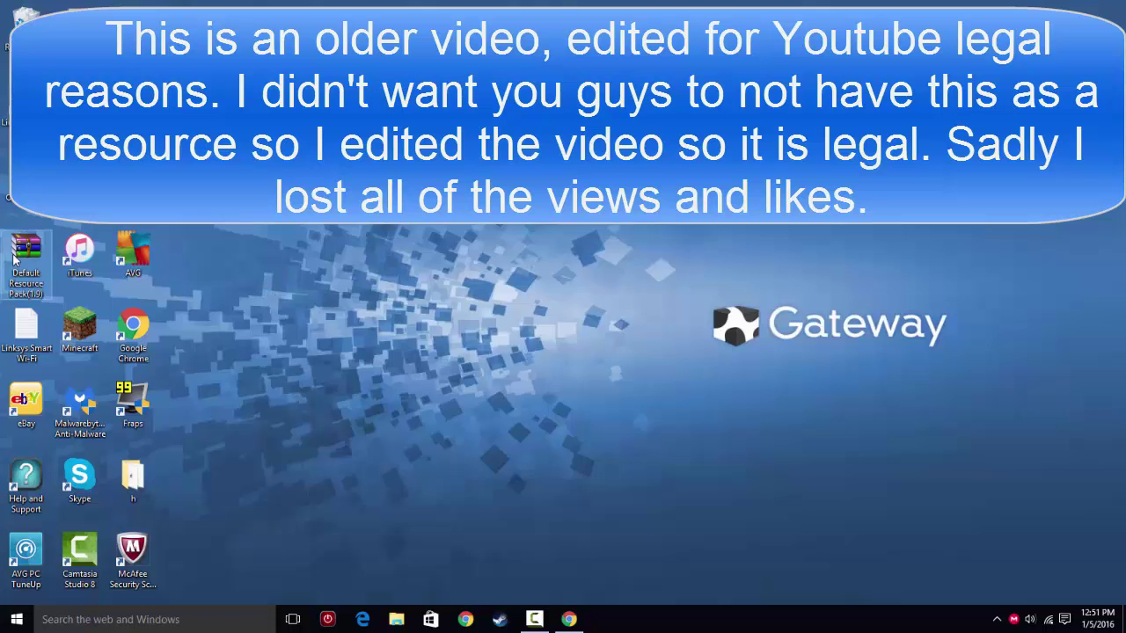
Look through the Default Resource Pack(1.9) archive down to its assets/minecraft/font folder, close it, and put its icon back among the desktop icons.
drag(25, 258, 561, 323)
double_click(561, 324)
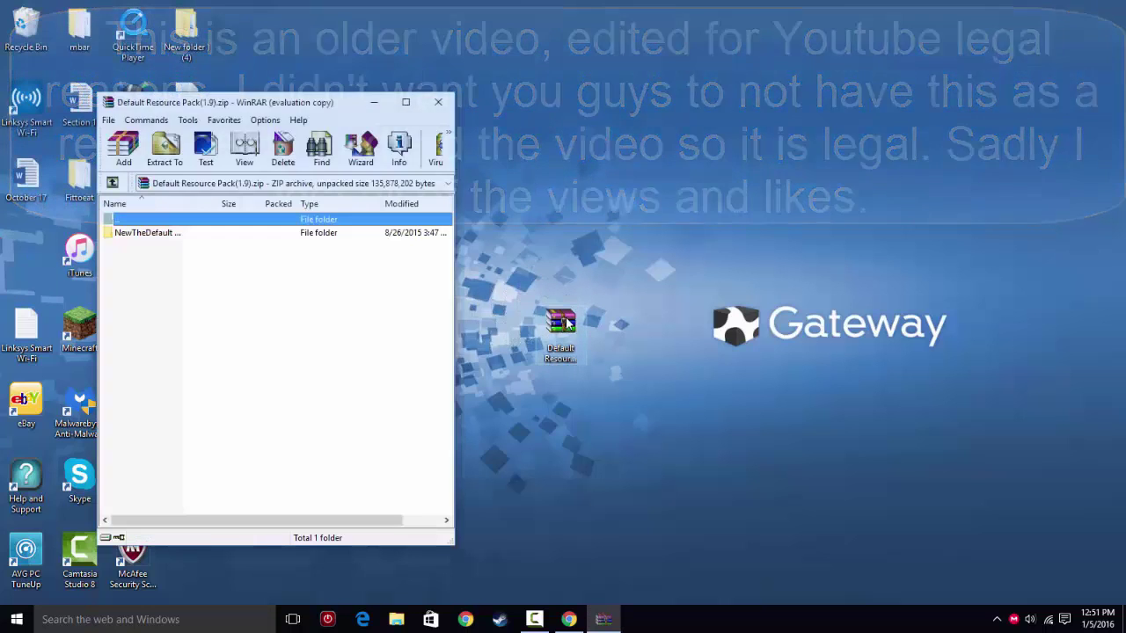
double_click(271, 232)
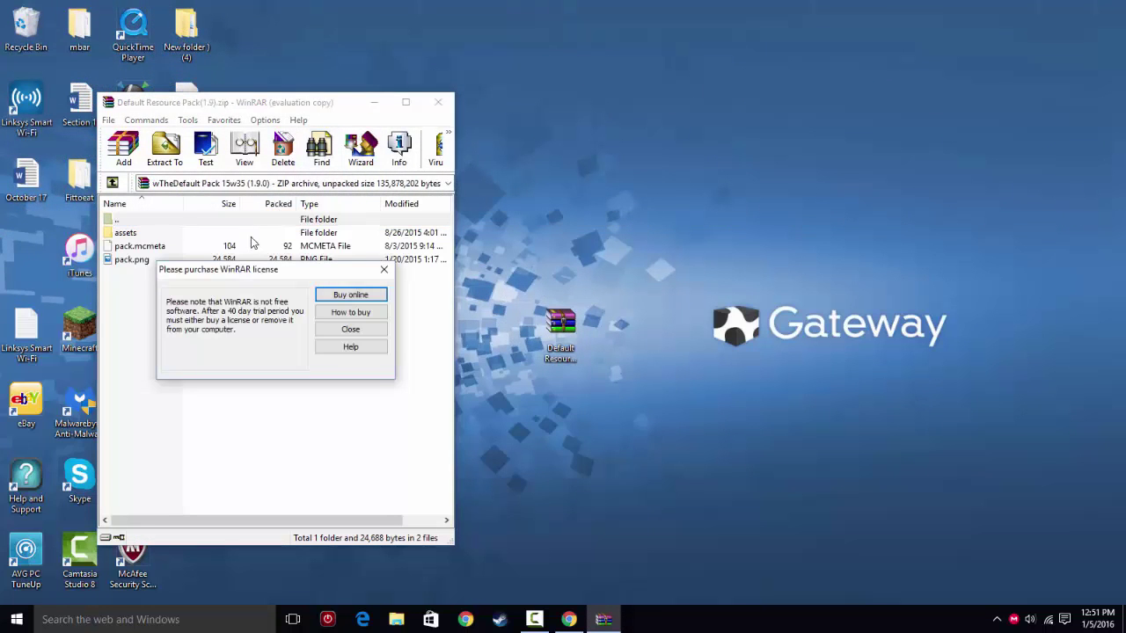
click(385, 263)
double_click(286, 236)
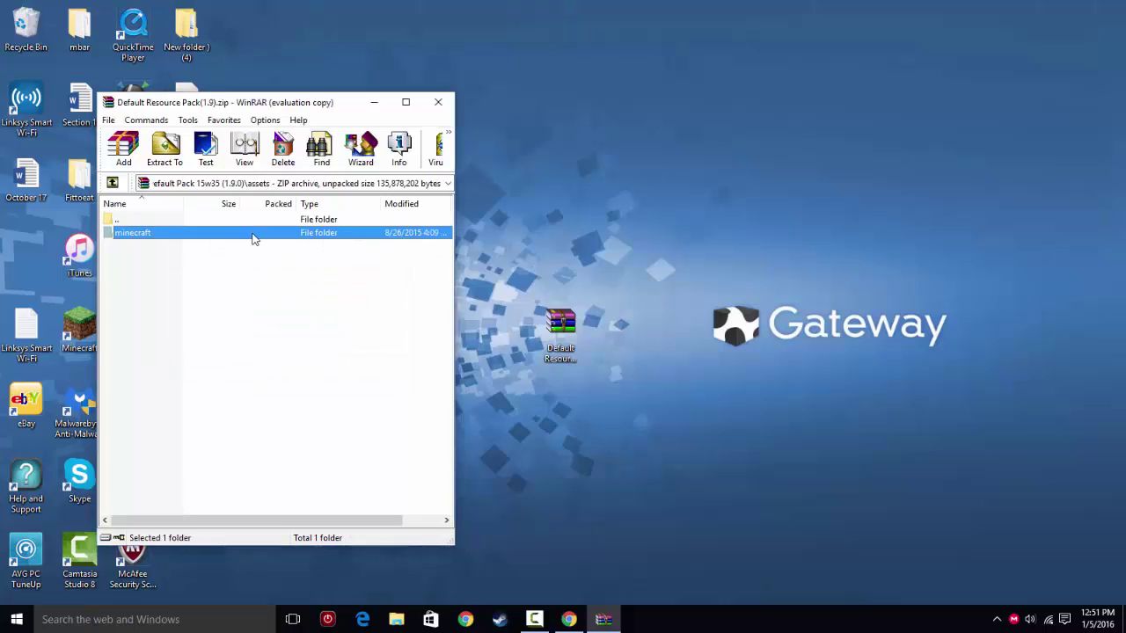
double_click(252, 235)
double_click(241, 247)
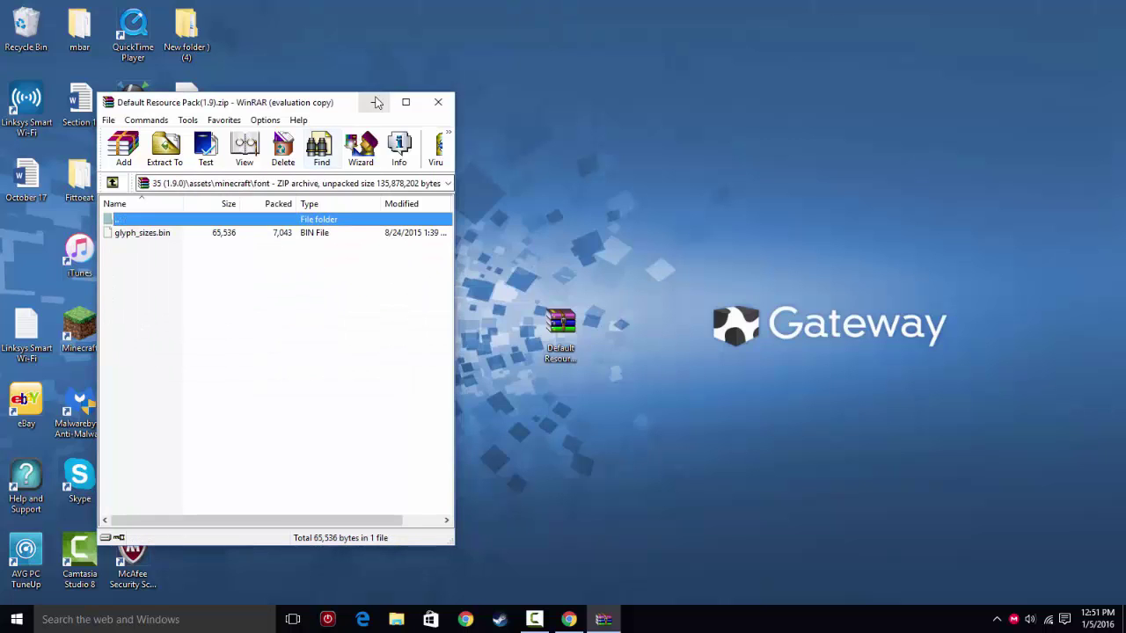
click(438, 102)
drag(561, 336, 35, 264)
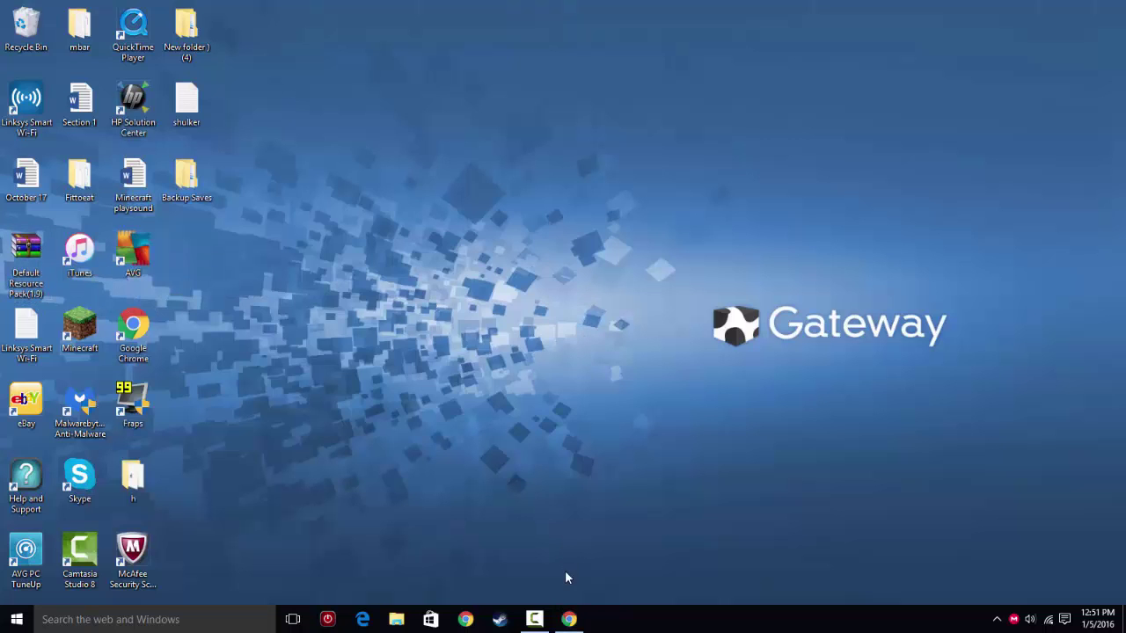
drag(632, 185, 947, 456)
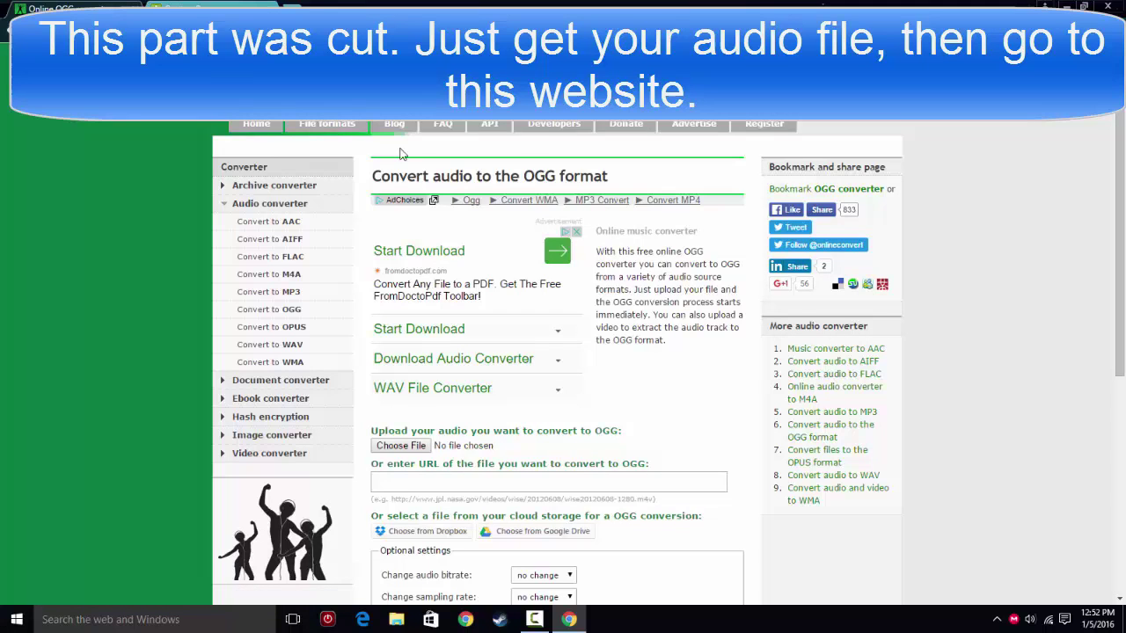
Choose the MP3 file "EXPLOSIONS - big explosion sounds" from the Desktop as the audio to convert to OGG.
scroll(398, 258, down, 2)
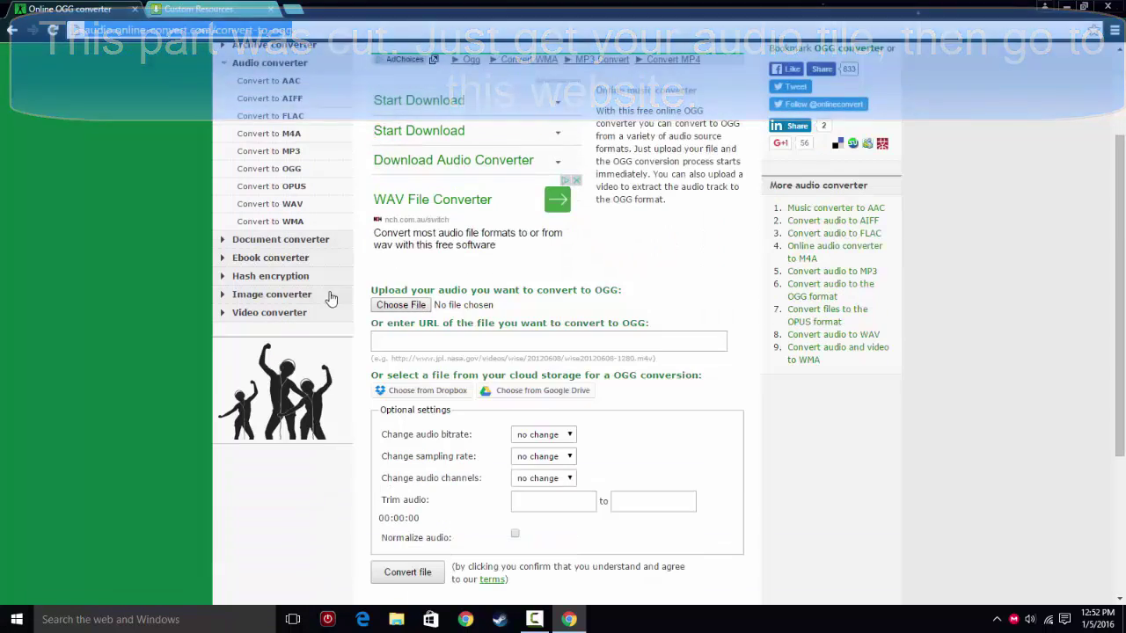
drag(402, 298, 616, 293)
click(400, 304)
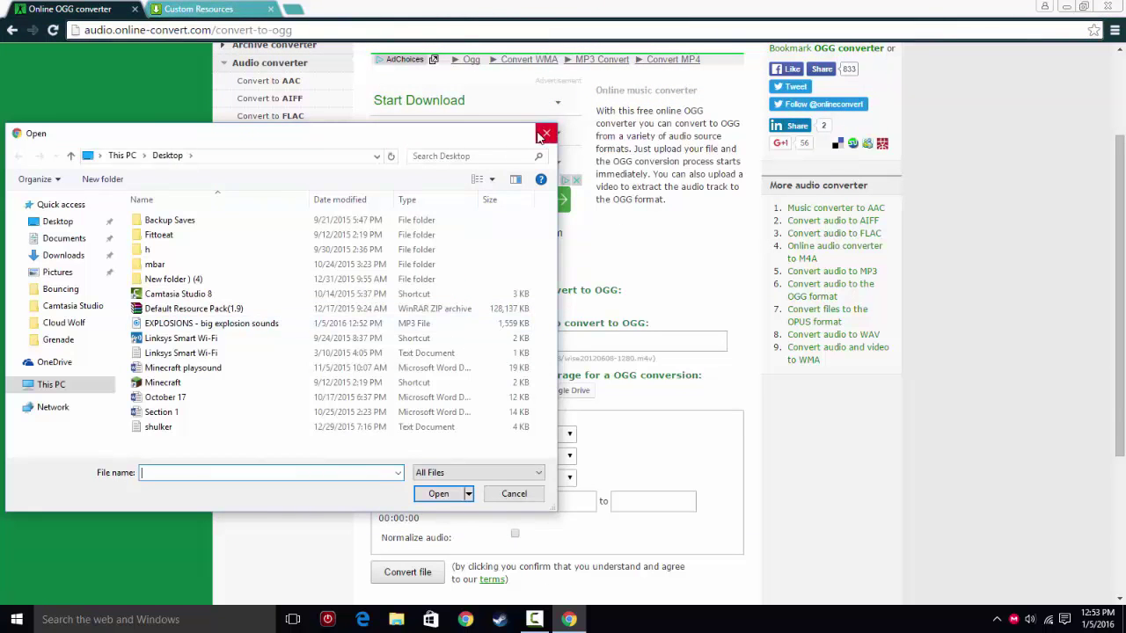
click(545, 134)
click(400, 304)
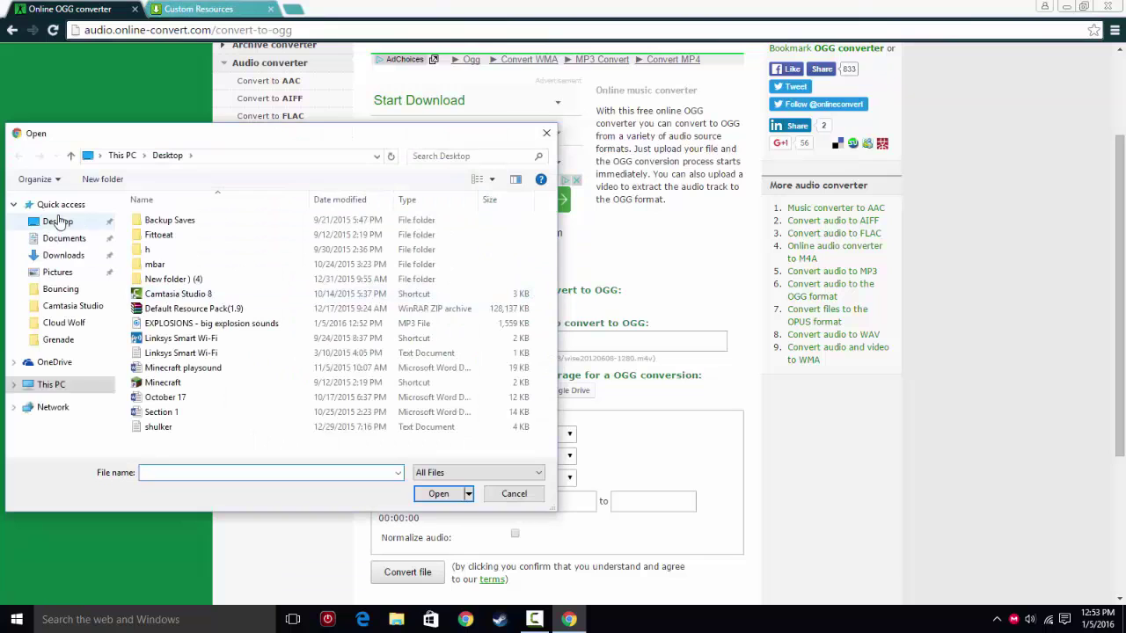
click(57, 221)
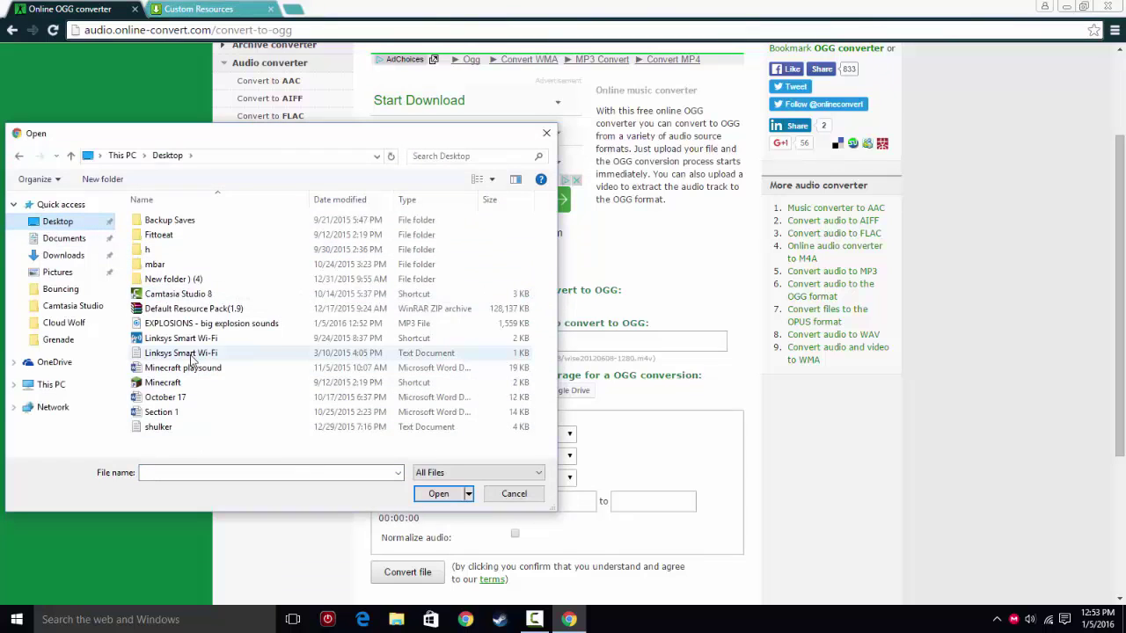
click(202, 322)
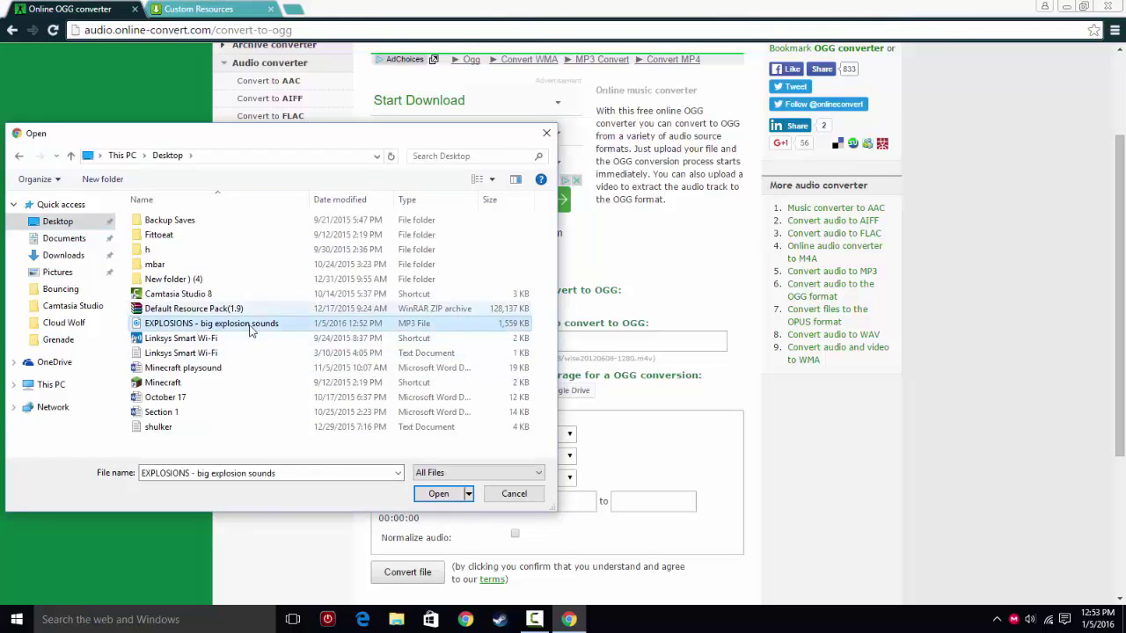
click(438, 494)
Convert the chosen explosion audio file to OGG, keeping the optional audio settings unchanged.
scroll(400, 449, down, 2)
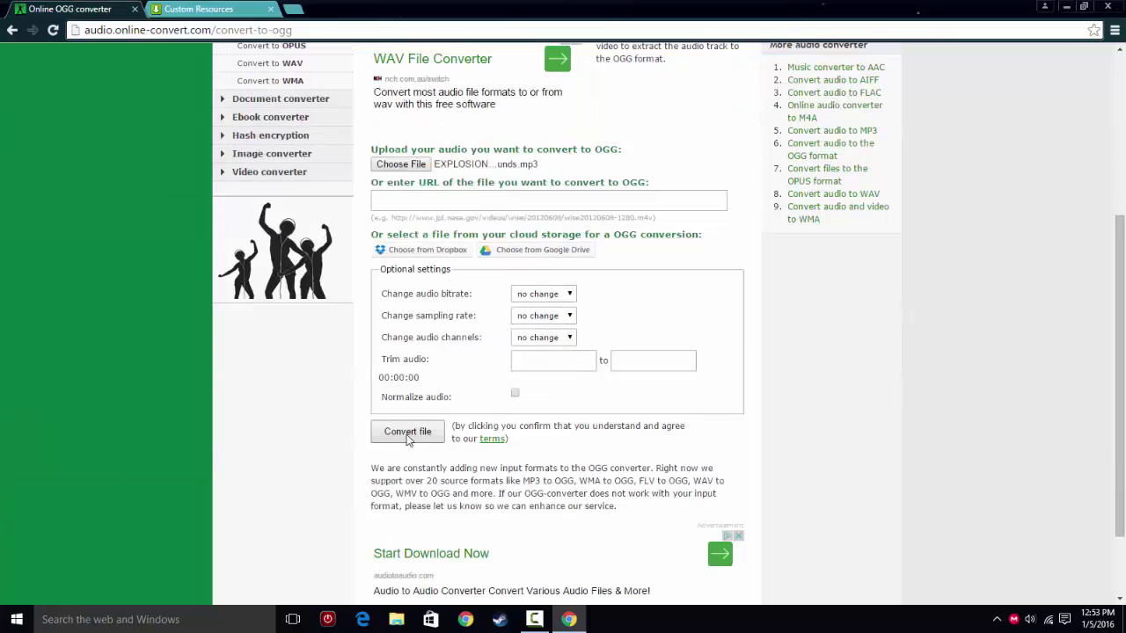
click(407, 432)
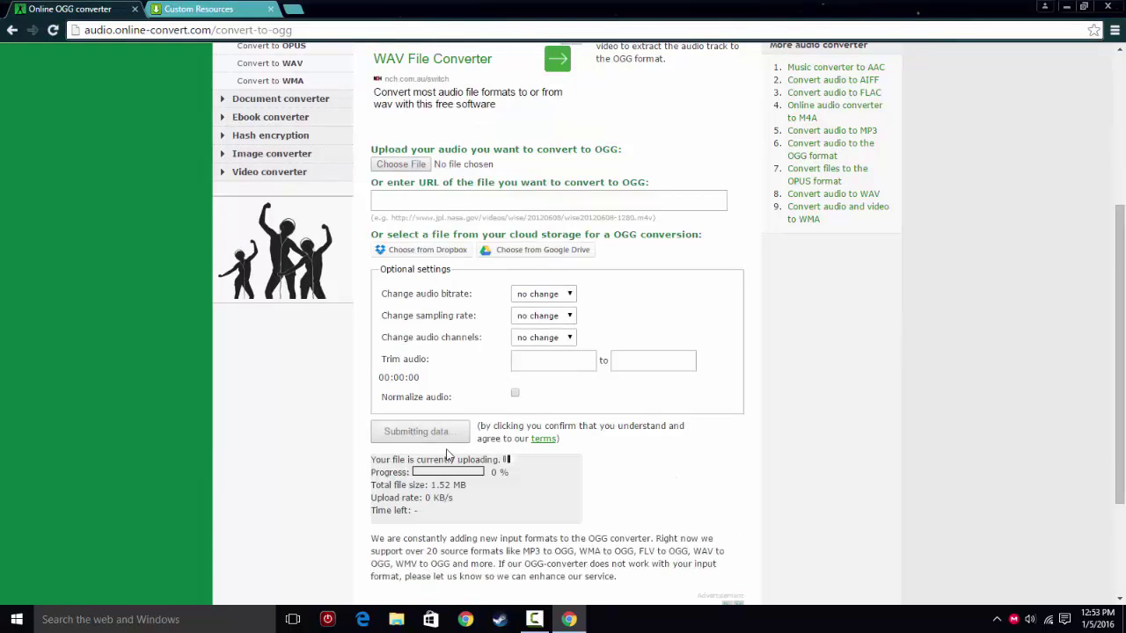
scroll(447, 456, down, 1)
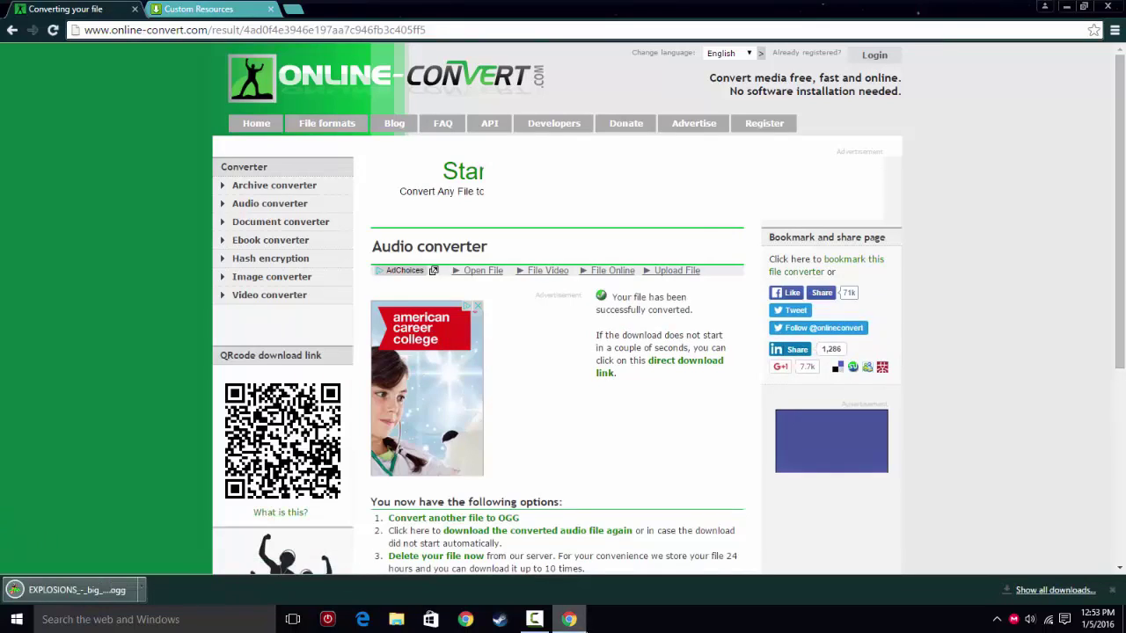
click(535, 620)
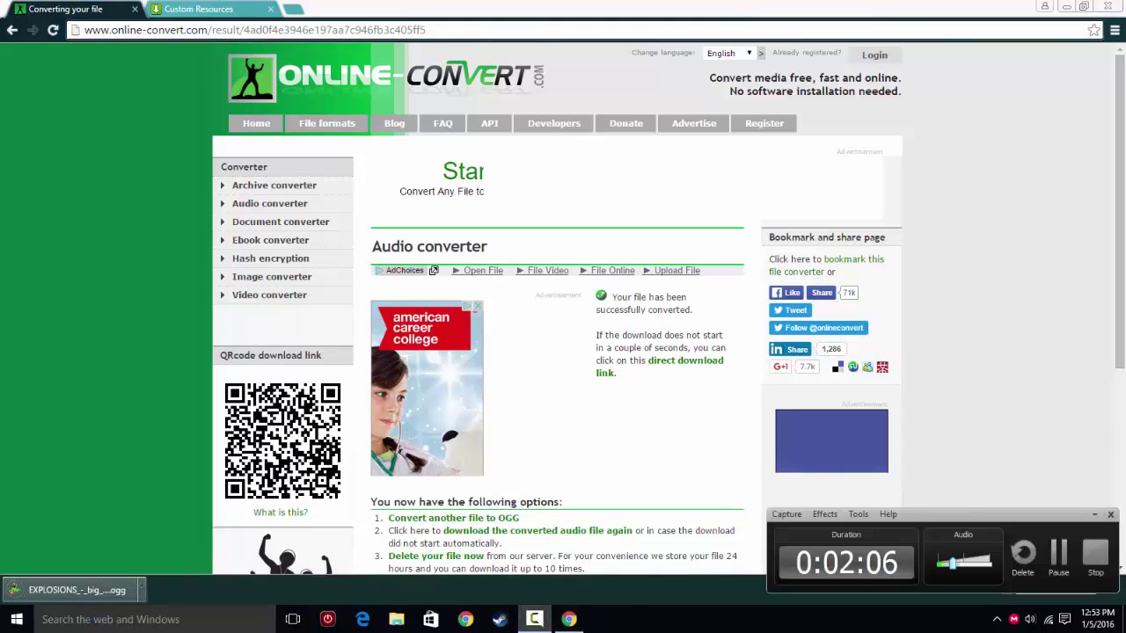
click(1093, 514)
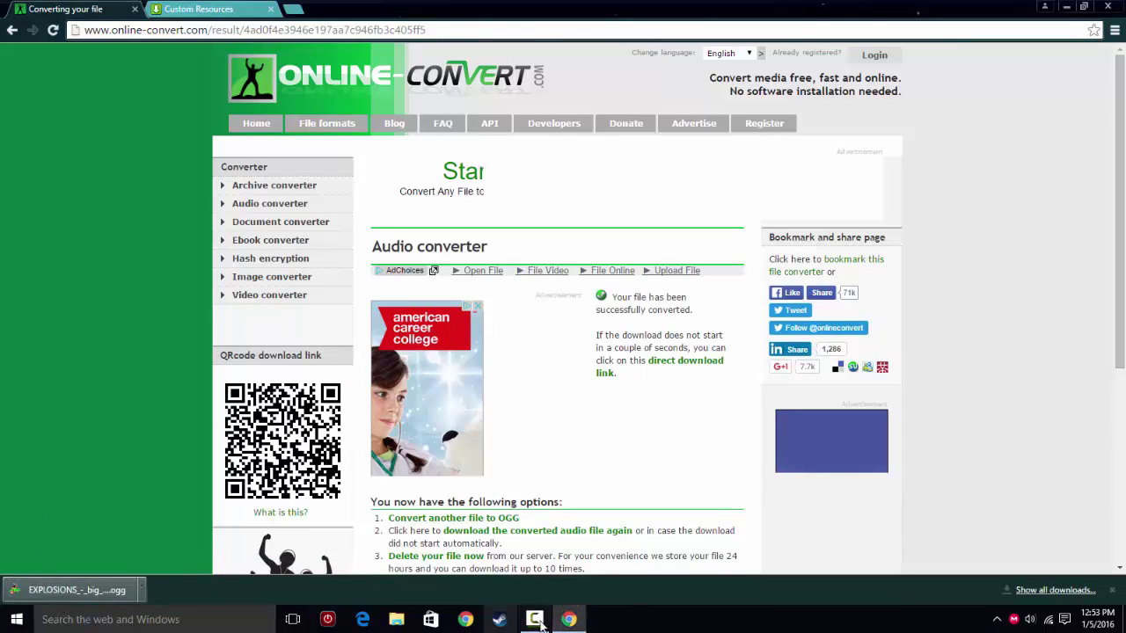
Place the downloaded explosion OGG file on the desktop and delete the original explosion MP3 there.
click(1083, 6)
drag(172, 393, 727, 155)
key(Delete)
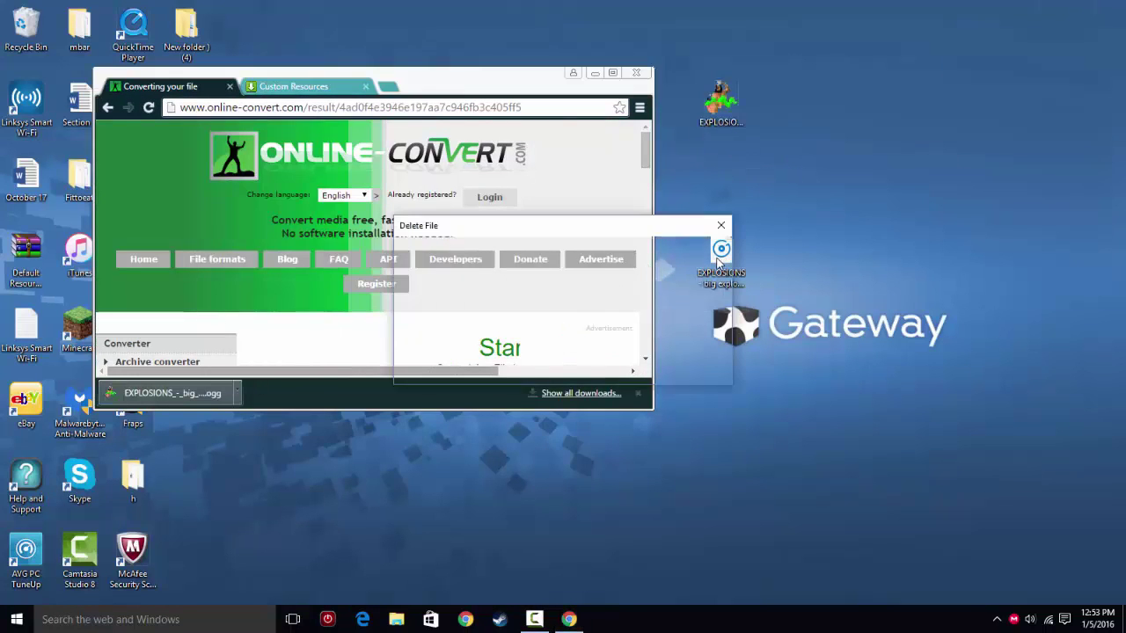
click(616, 364)
Dismiss the browser's download bar, close the converter page, and maximize the window on the Custom Resources page.
click(638, 393)
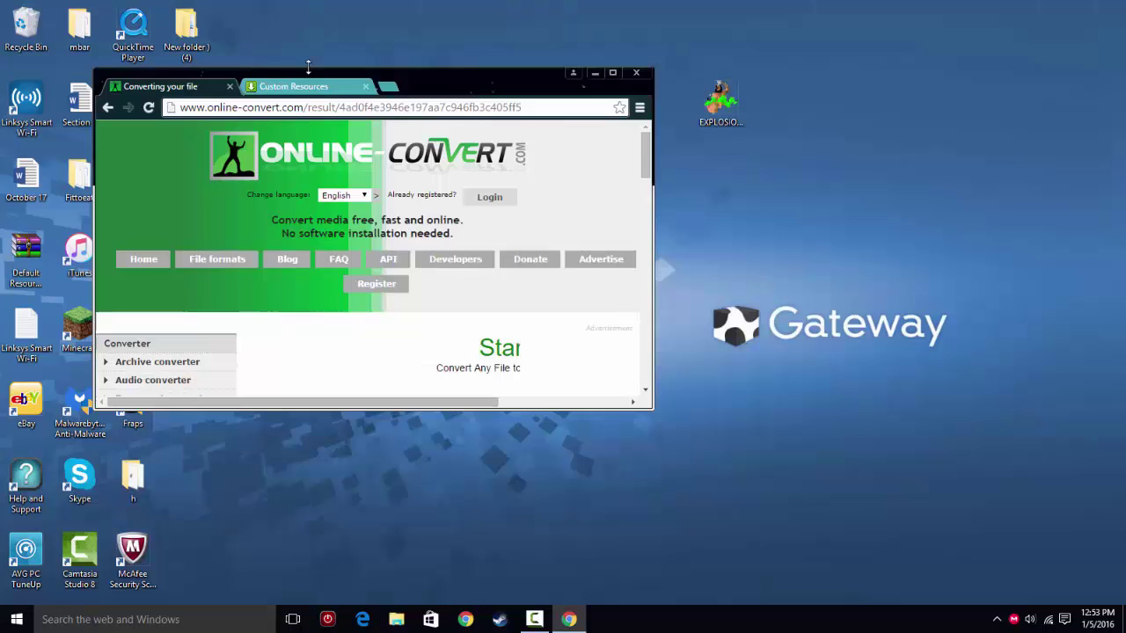
click(230, 87)
click(608, 73)
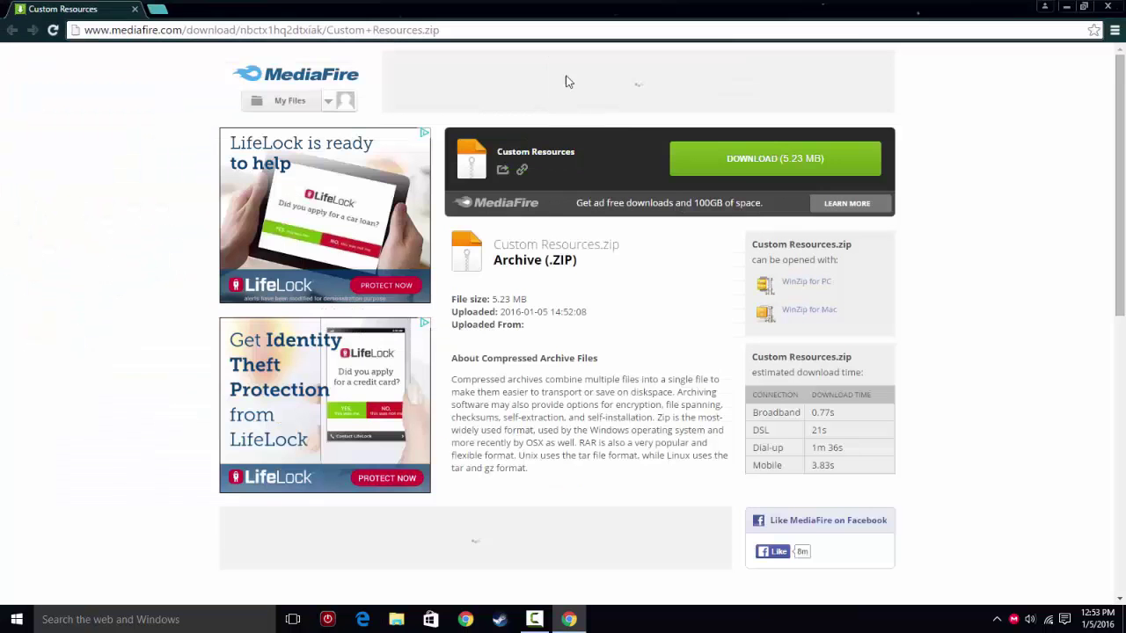
Download Custom Resources.zip from its MediaFire page.
click(158, 30)
click(134, 35)
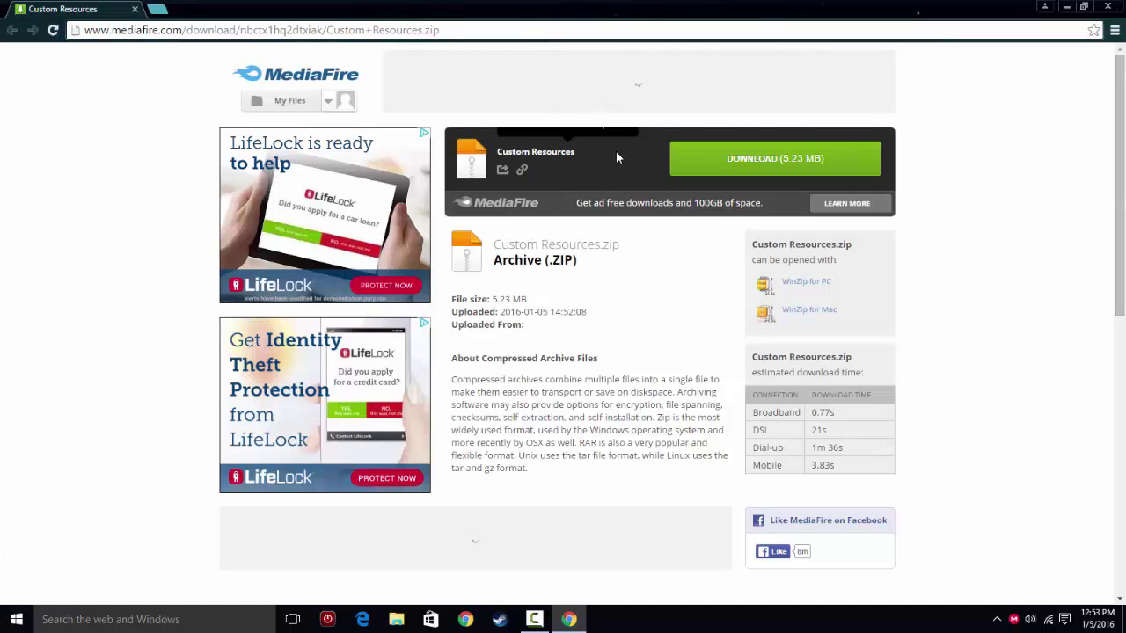
click(764, 152)
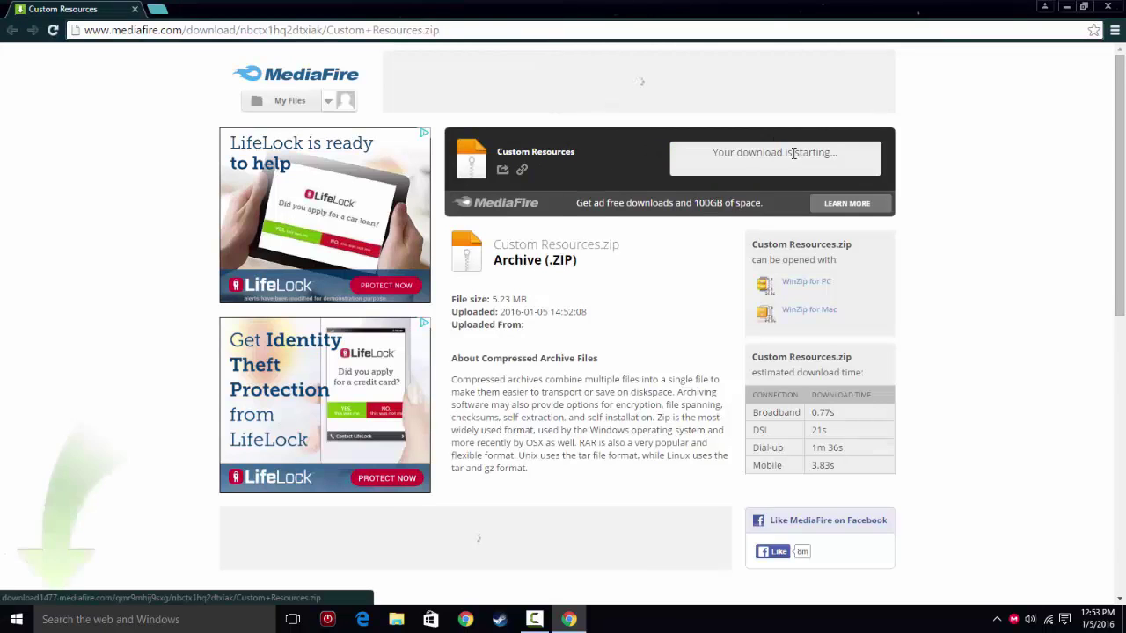
Place the downloaded Custom Resources.zip on the desktop below the explosion OGG file and close the browser.
click(1083, 6)
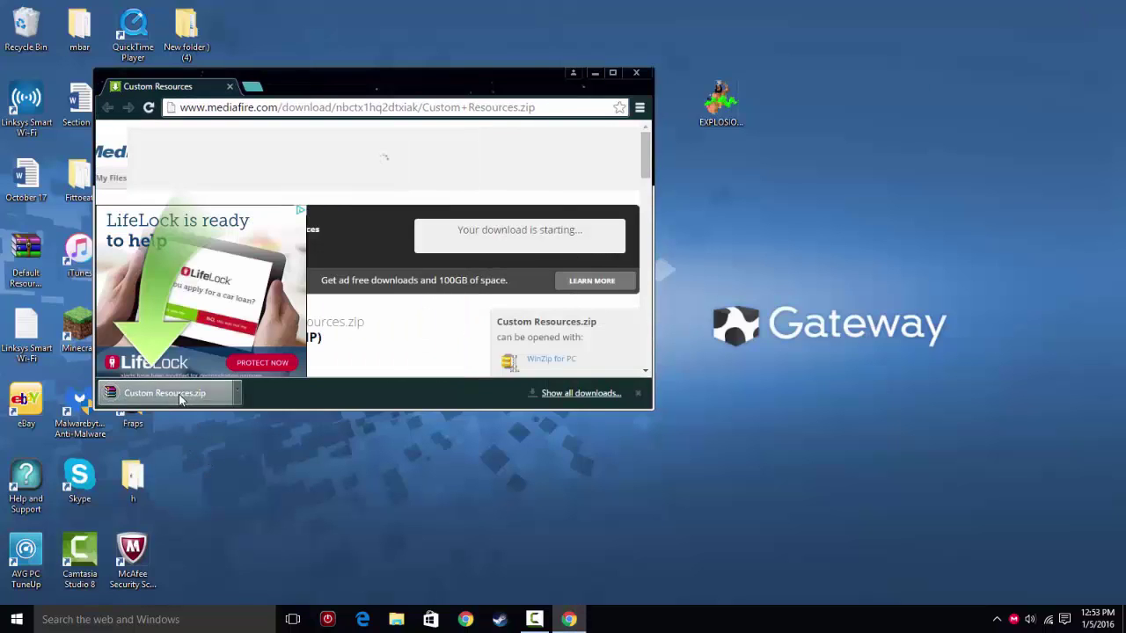
drag(180, 399, 728, 215)
click(613, 72)
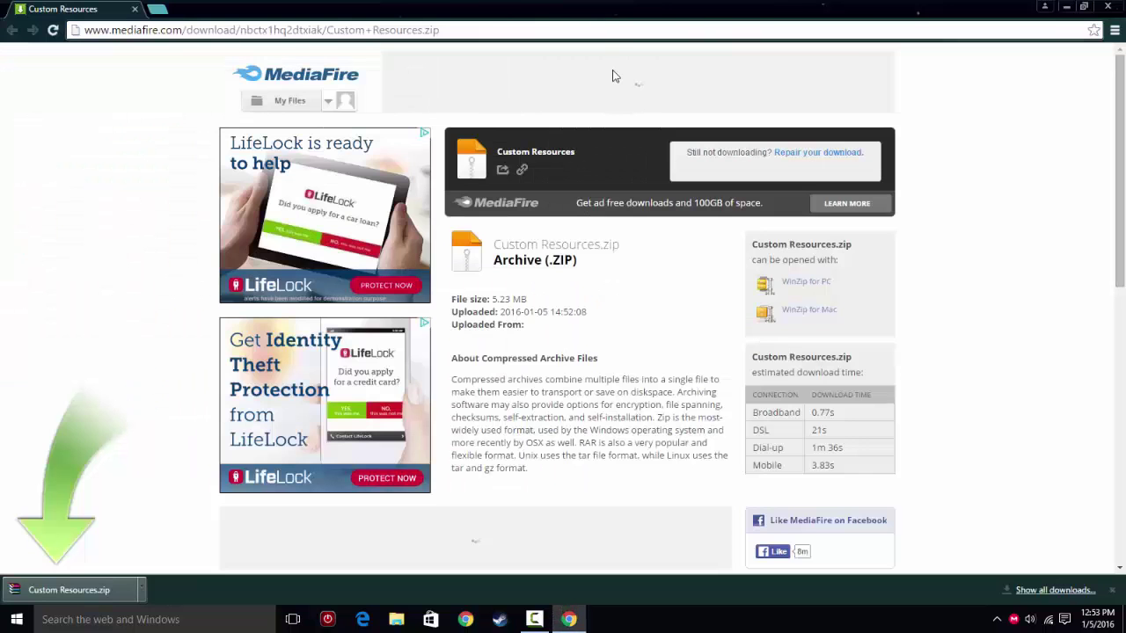
click(1113, 7)
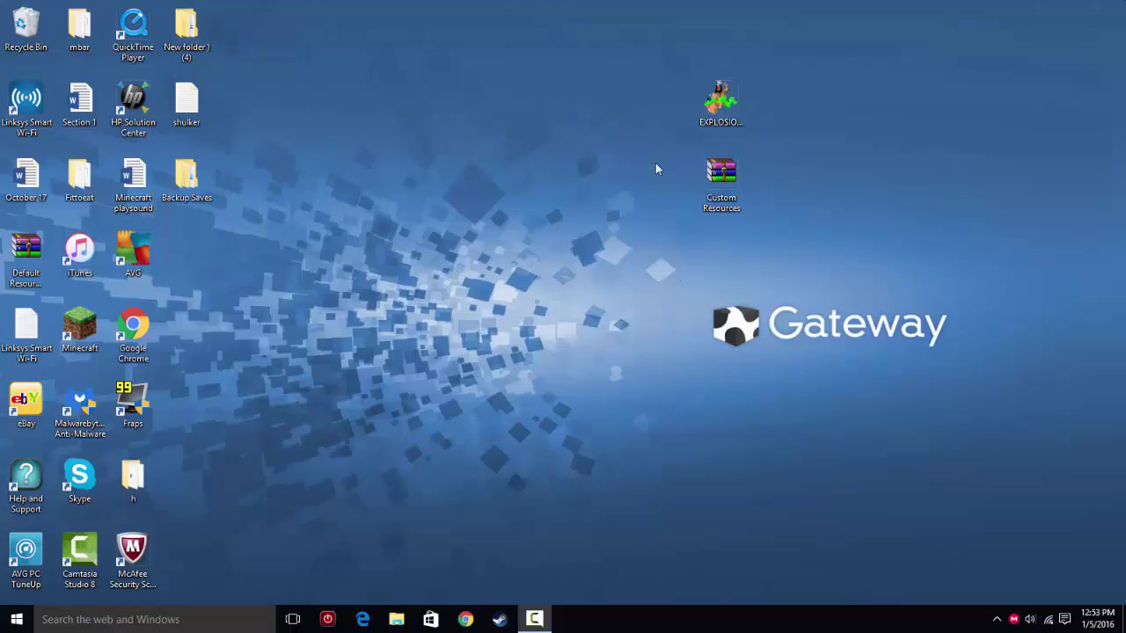
Open the Custom Resources archive from the desktop, dismiss the licence reminder, and go to its assets/minecraft folder.
double_click(701, 182)
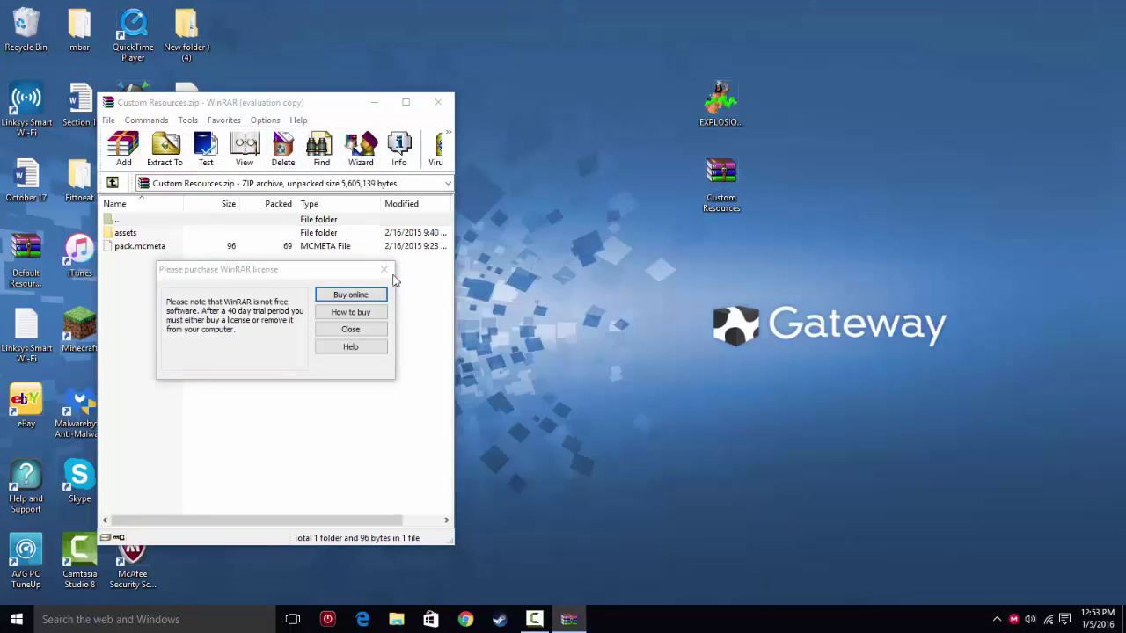
click(385, 267)
click(194, 235)
double_click(193, 236)
double_click(186, 235)
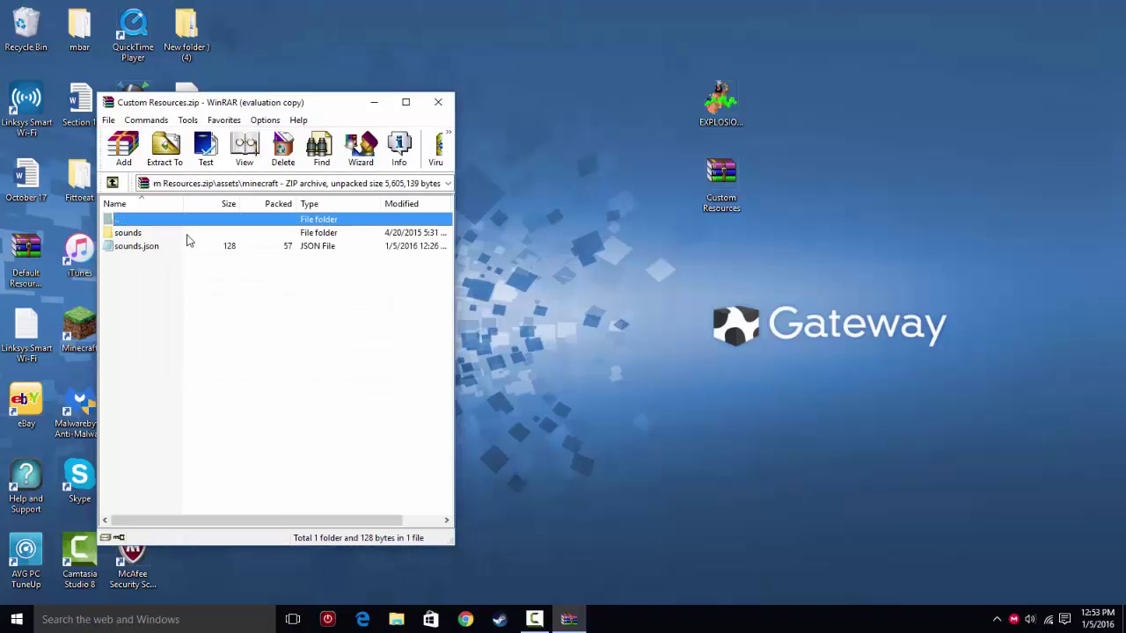
Browse the archive's folder structure and examine the OGG files in assets/minecraft/sounds/music.
double_click(186, 235)
click(111, 182)
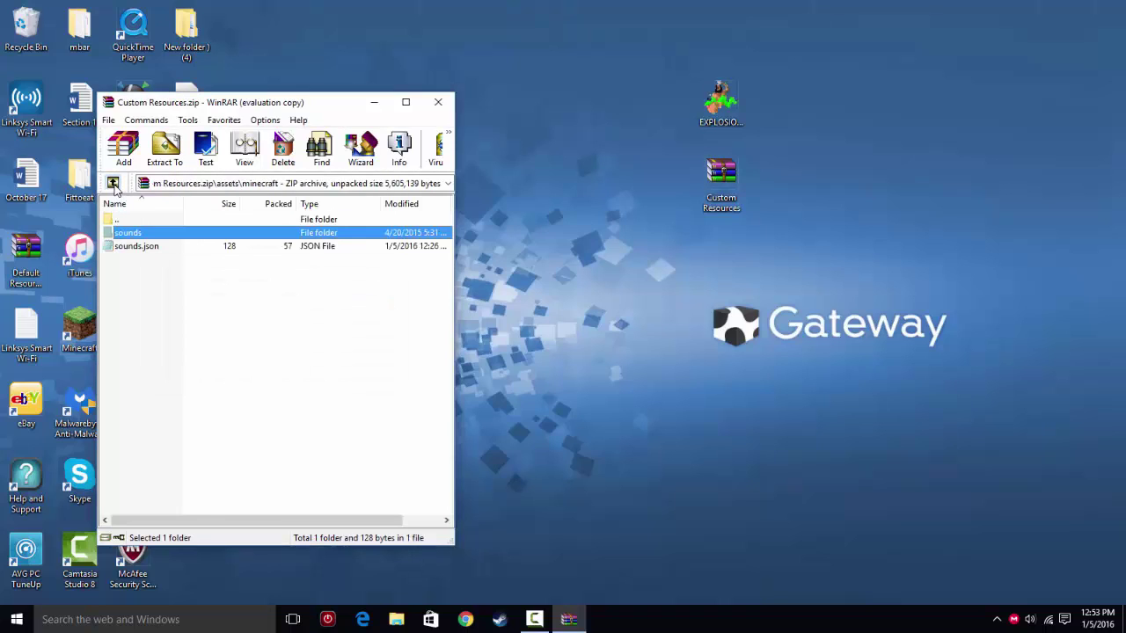
click(112, 182)
double_click(151, 234)
click(152, 236)
click(160, 246)
double_click(142, 233)
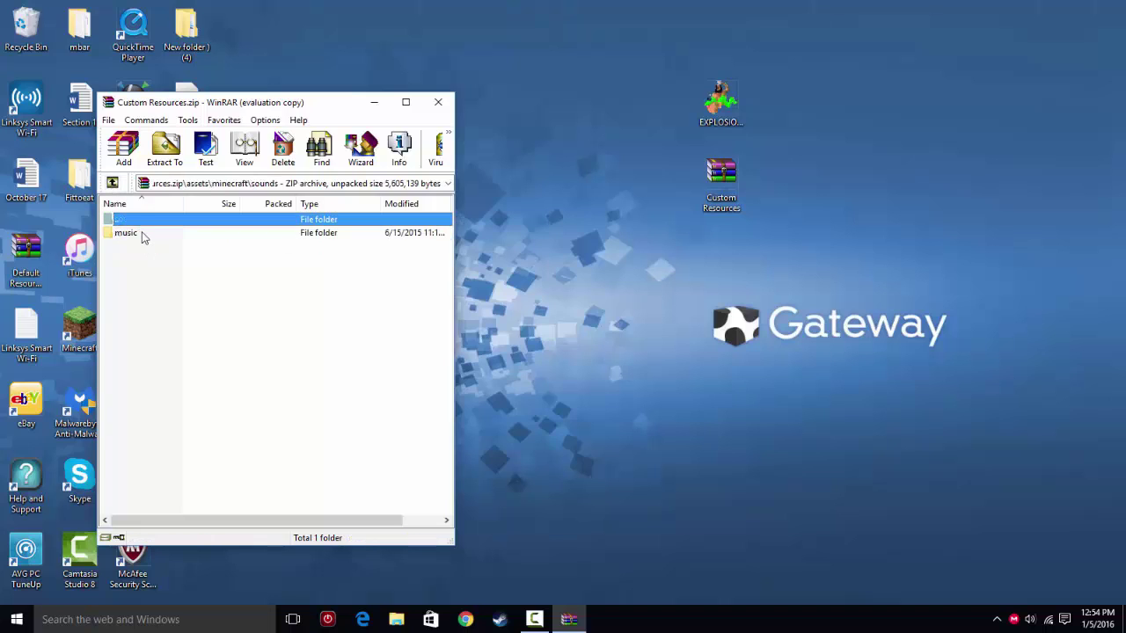
double_click(128, 233)
click(142, 246)
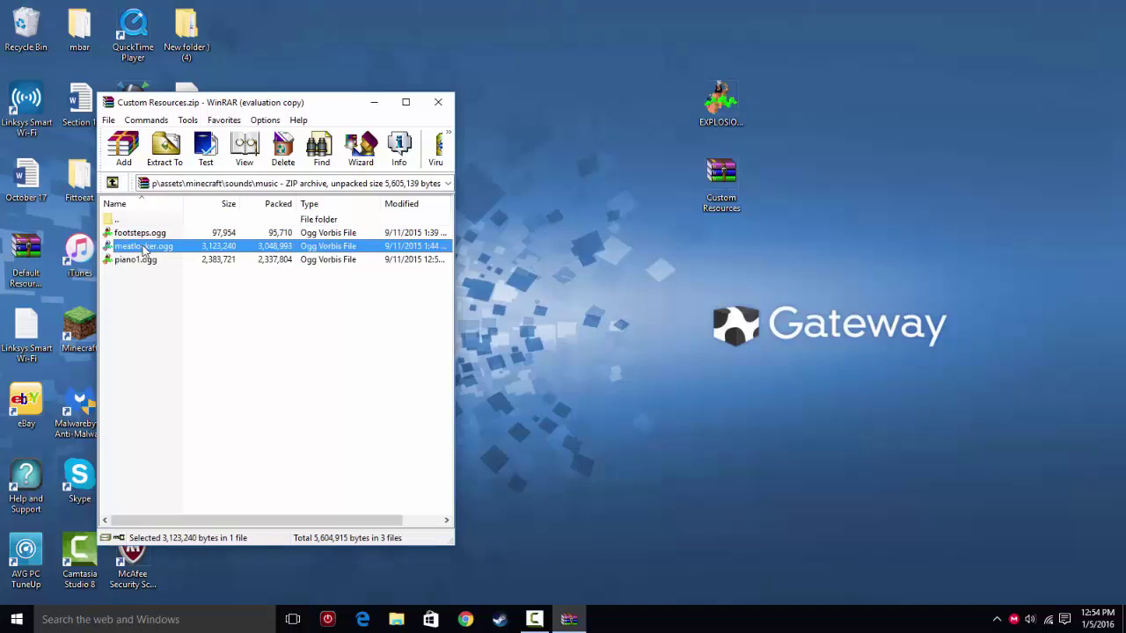
Go back up to the archive's assets/minecraft folder, briefly revisiting the sounds folder.
key(BackSpace)
click(238, 296)
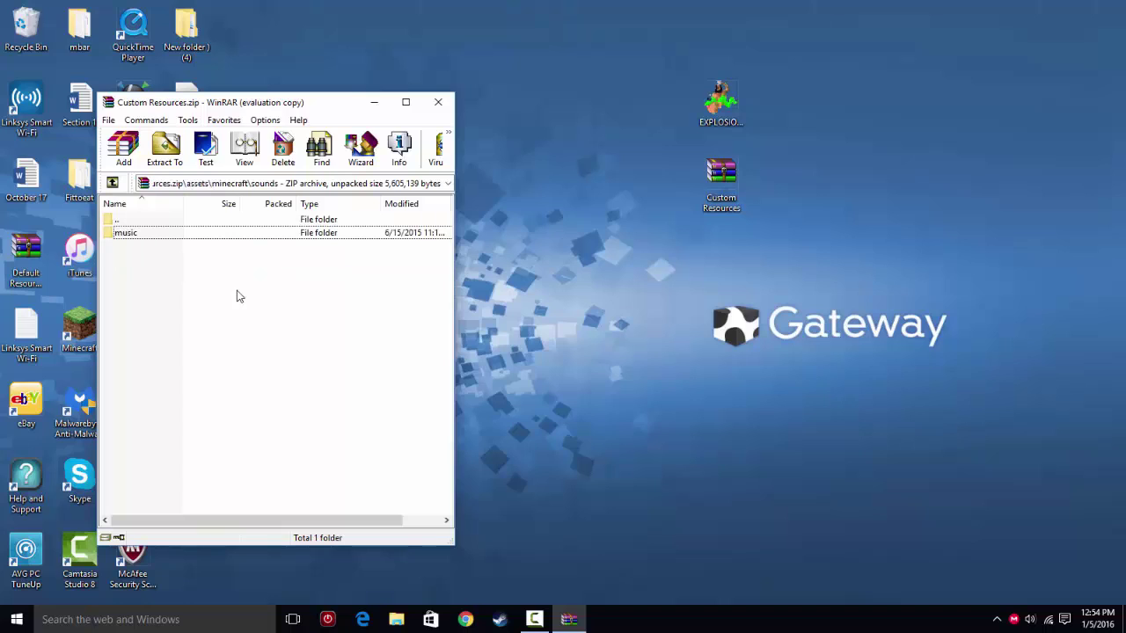
click(112, 182)
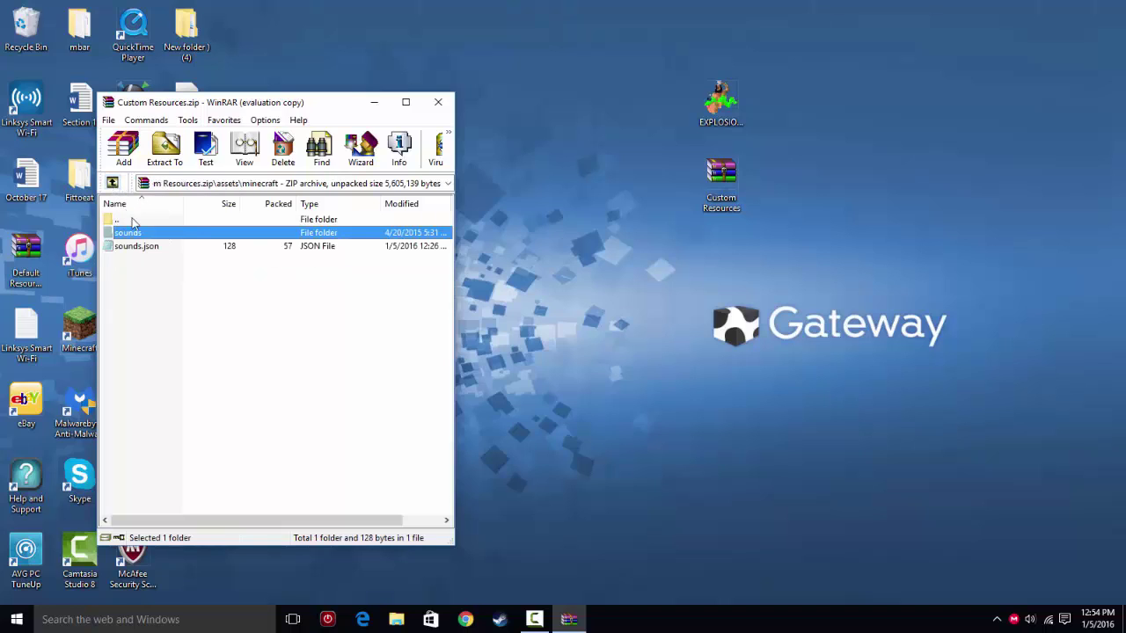
click(300, 288)
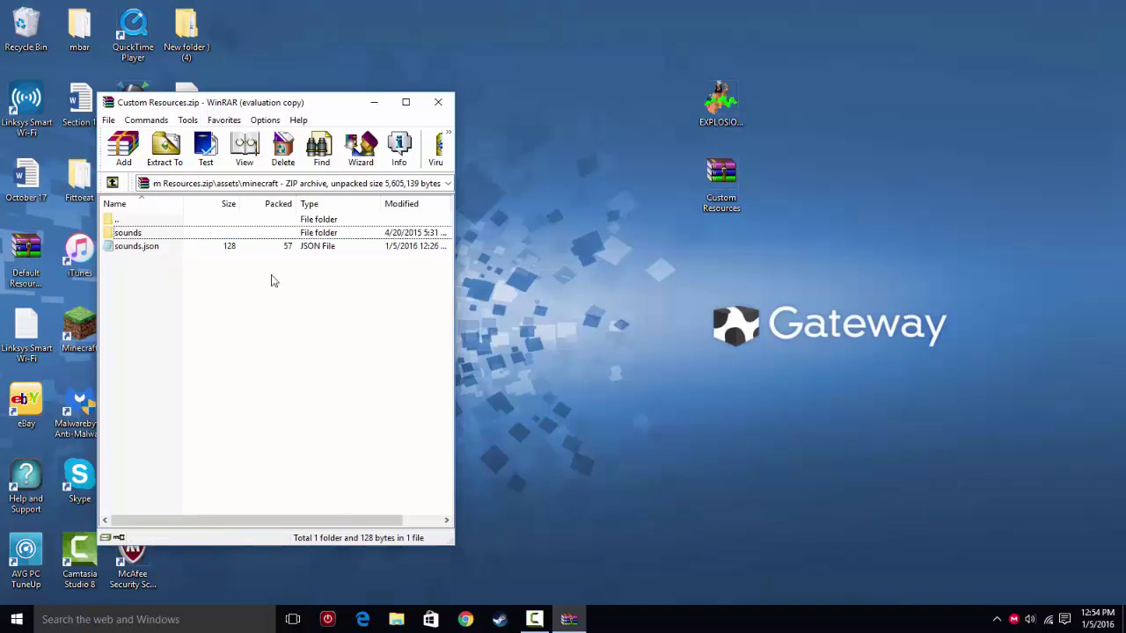
double_click(140, 233)
click(112, 183)
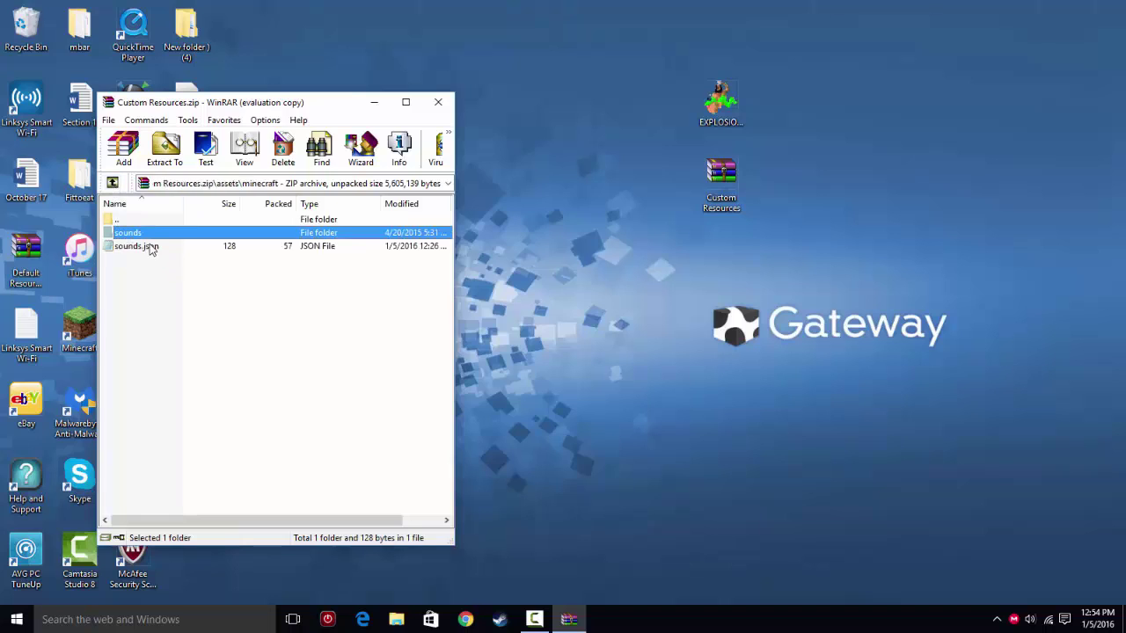
View the contents of sounds.json, close it, and go to the archive's sounds/music folder.
double_click(141, 246)
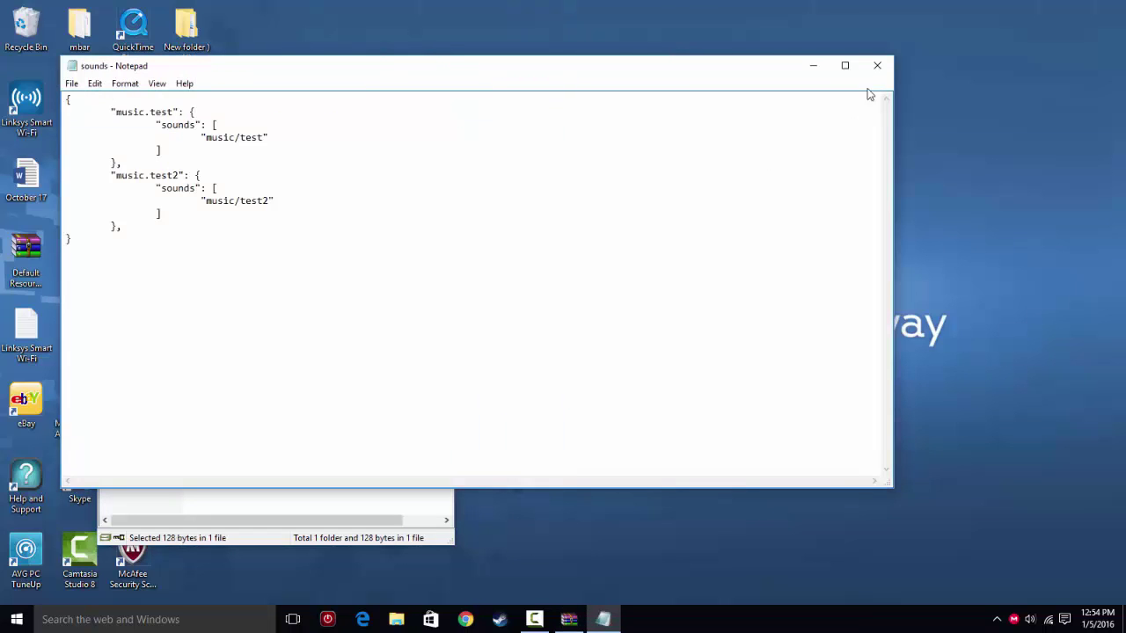
click(876, 66)
double_click(132, 231)
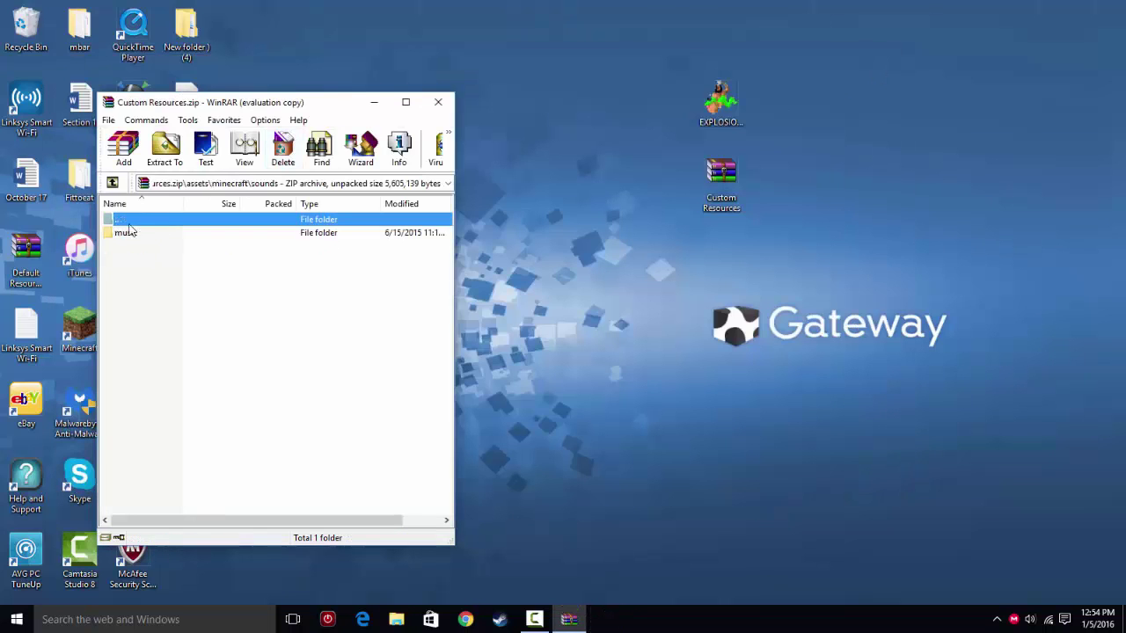
double_click(128, 231)
Delete footsteps.ogg, meatlocker.ogg and piano1.ogg from the archive's music folder.
click(174, 249)
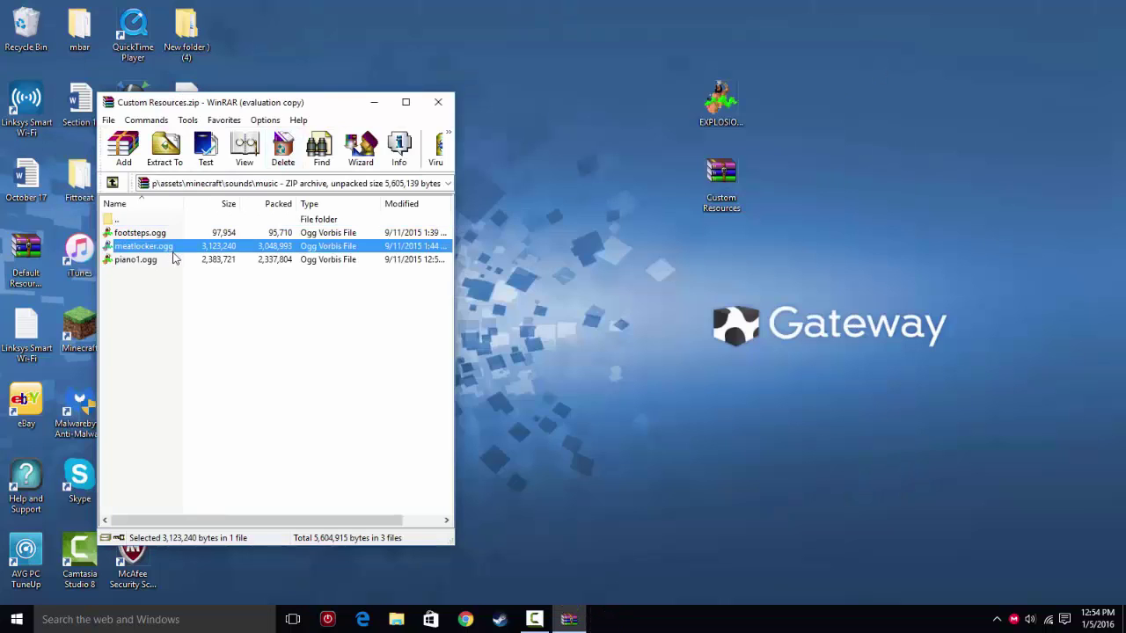
shift+click(159, 259)
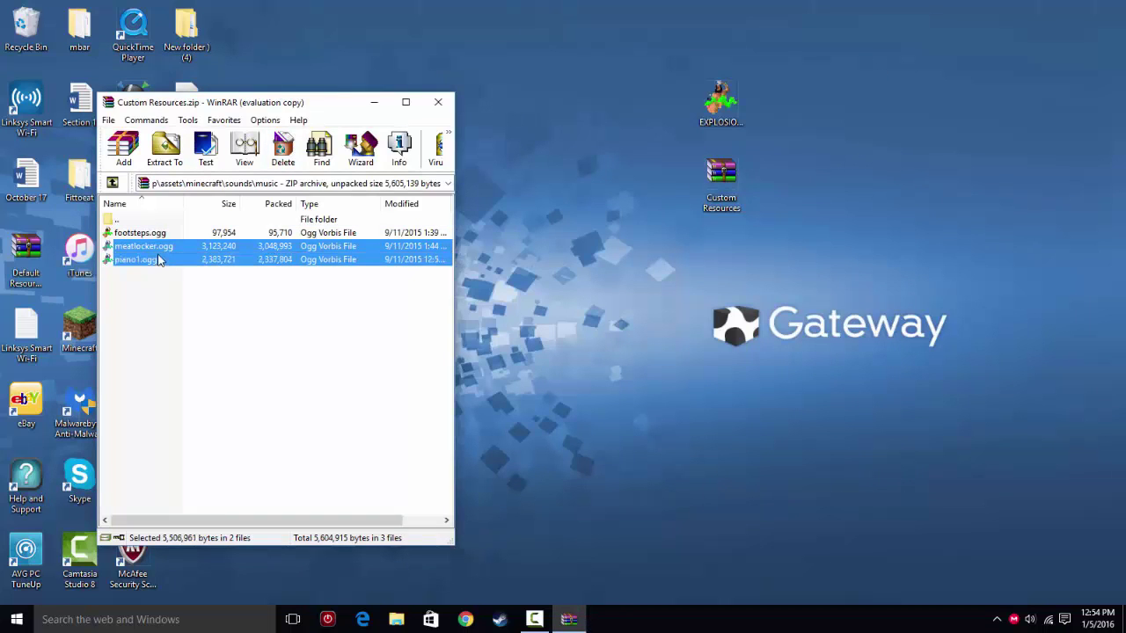
ctrl+click(161, 234)
key(Delete)
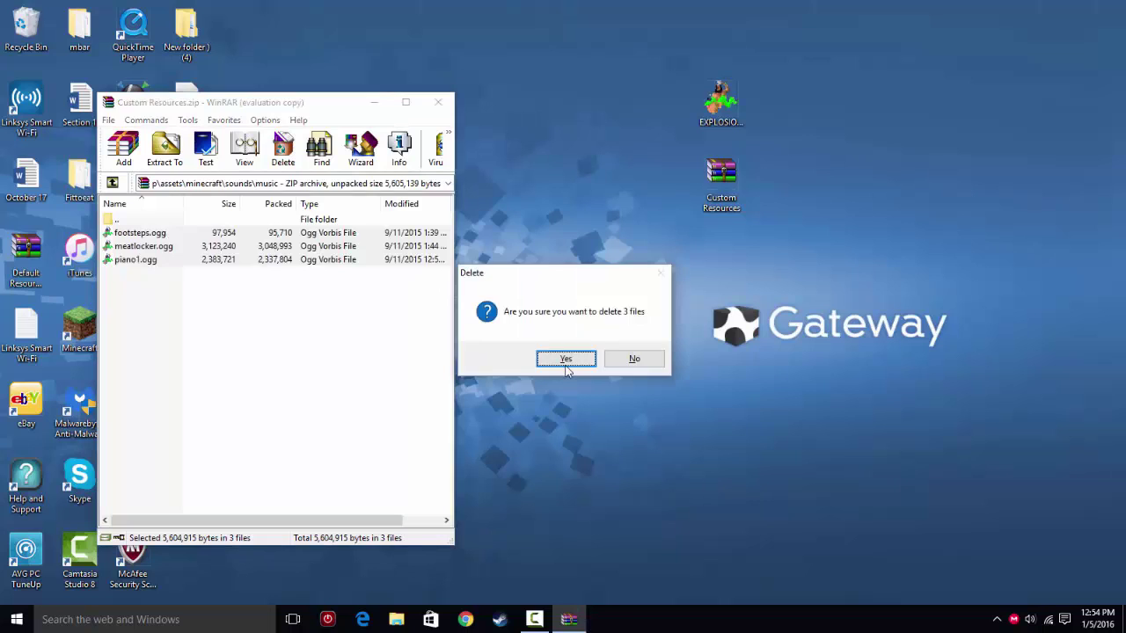
click(567, 361)
click(613, 213)
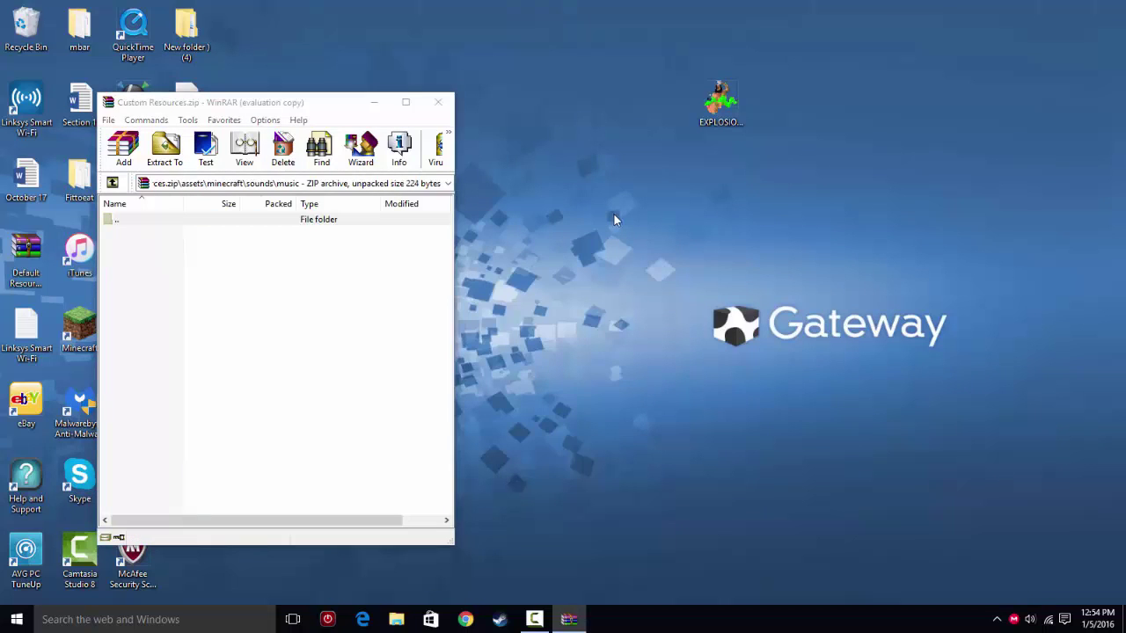
Close the archive, move Custom Resources to the middle of the desktop, and reopen it at its assets folder.
click(111, 182)
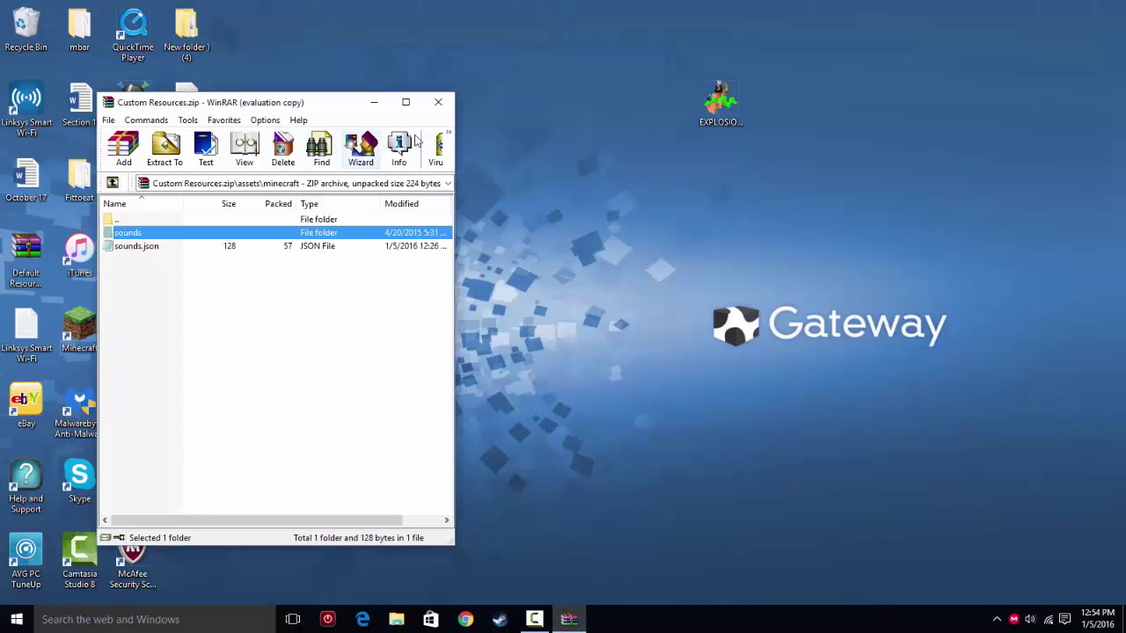
click(437, 102)
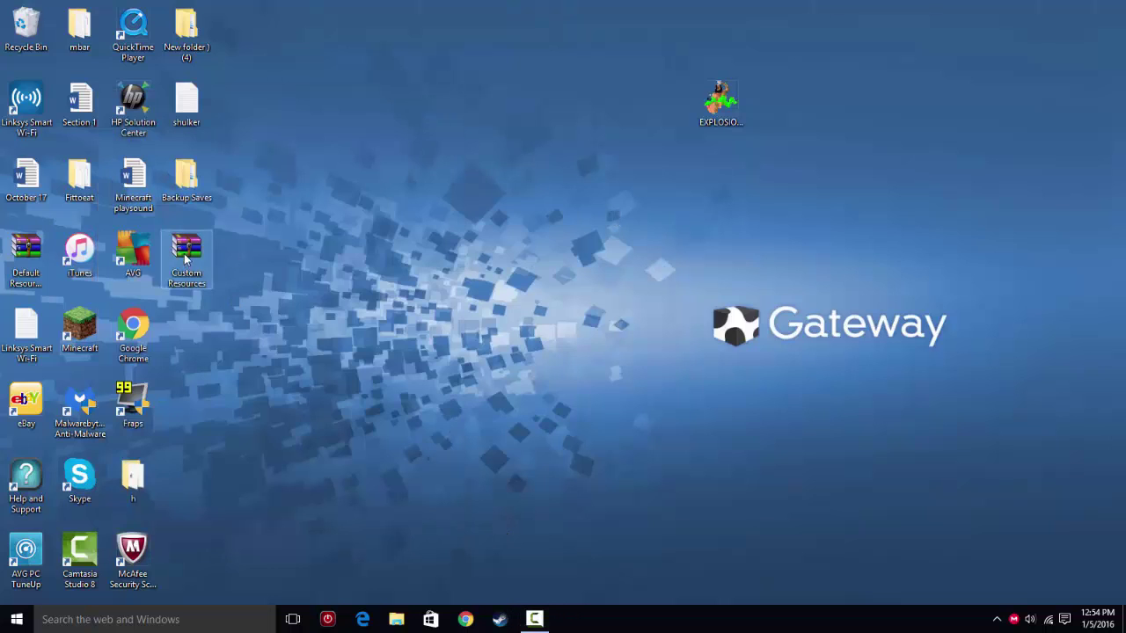
drag(555, 259, 557, 260)
double_click(559, 255)
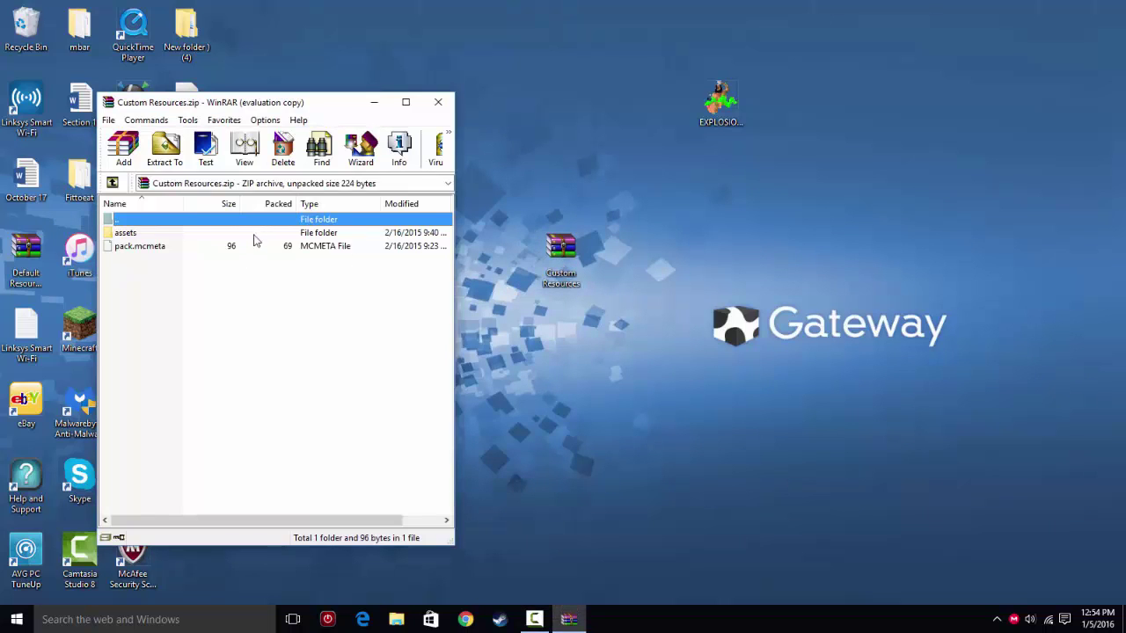
double_click(253, 234)
click(346, 326)
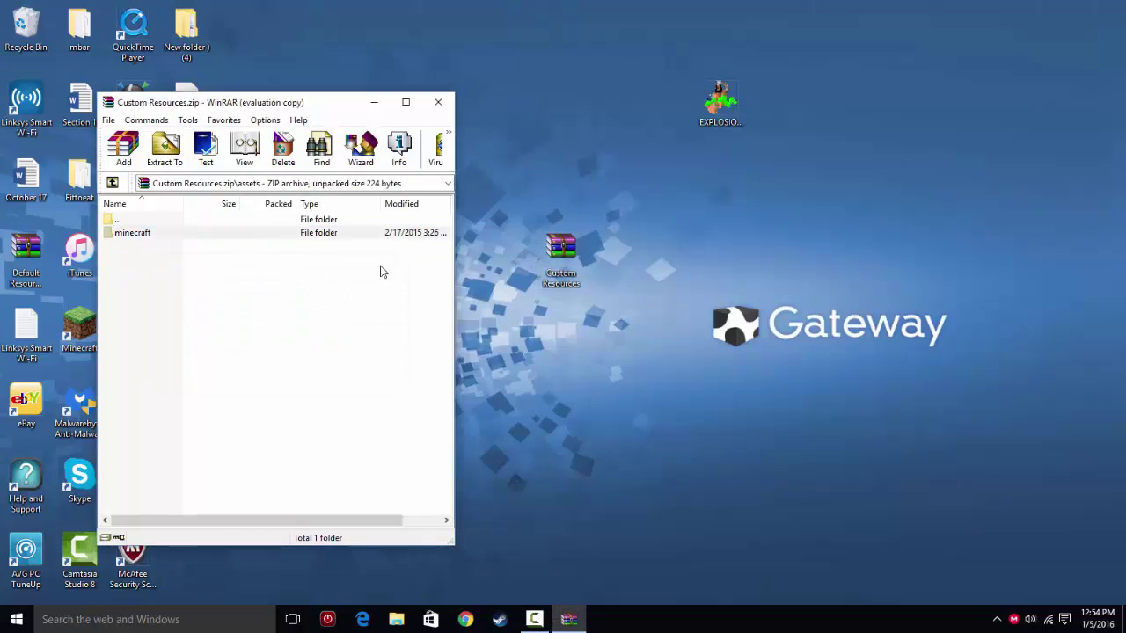
click(132, 233)
Move the explosion sound file closer to the archive window on the desktop and rename it eplode.ogg.
click(718, 104)
drag(699, 115, 616, 163)
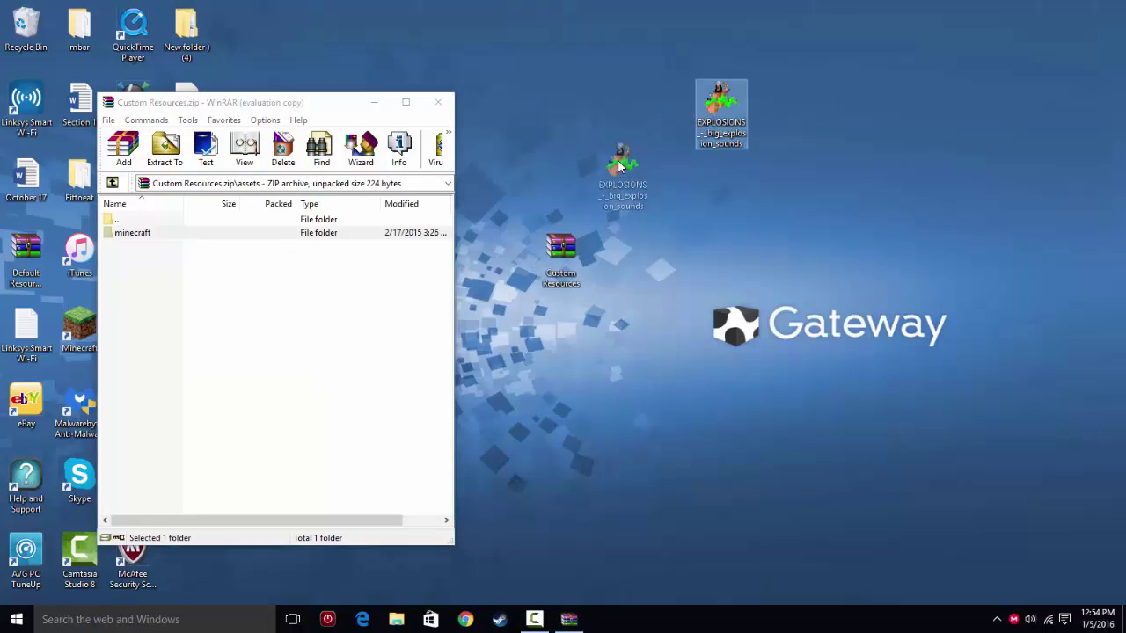
right_click(616, 163)
click(655, 478)
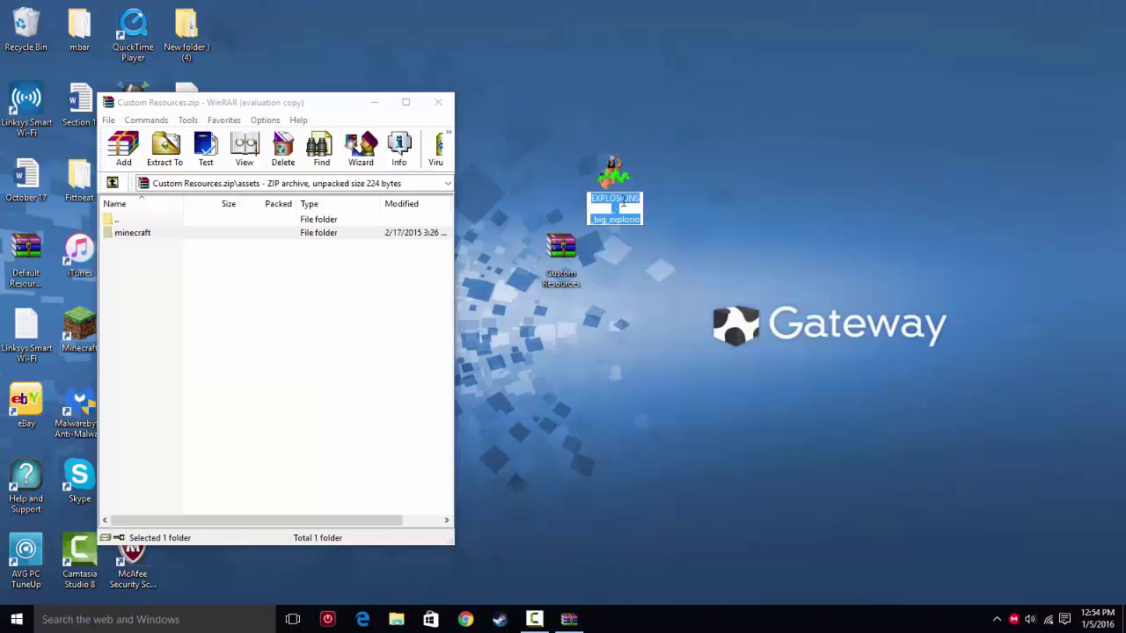
text(eplode)
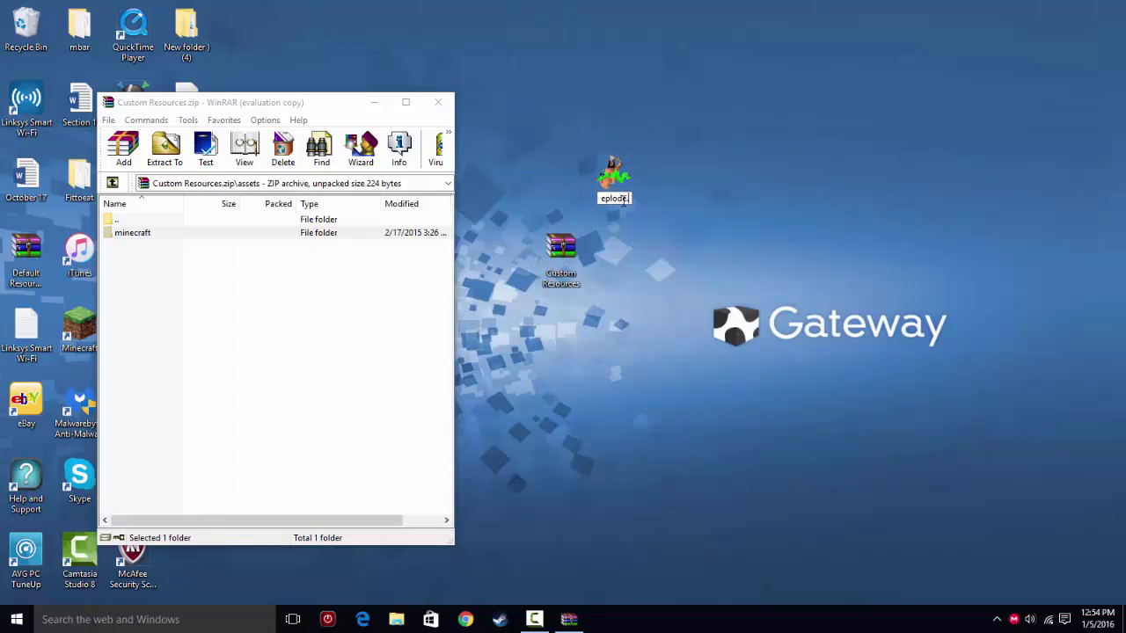
text(.ogg)
key(Return)
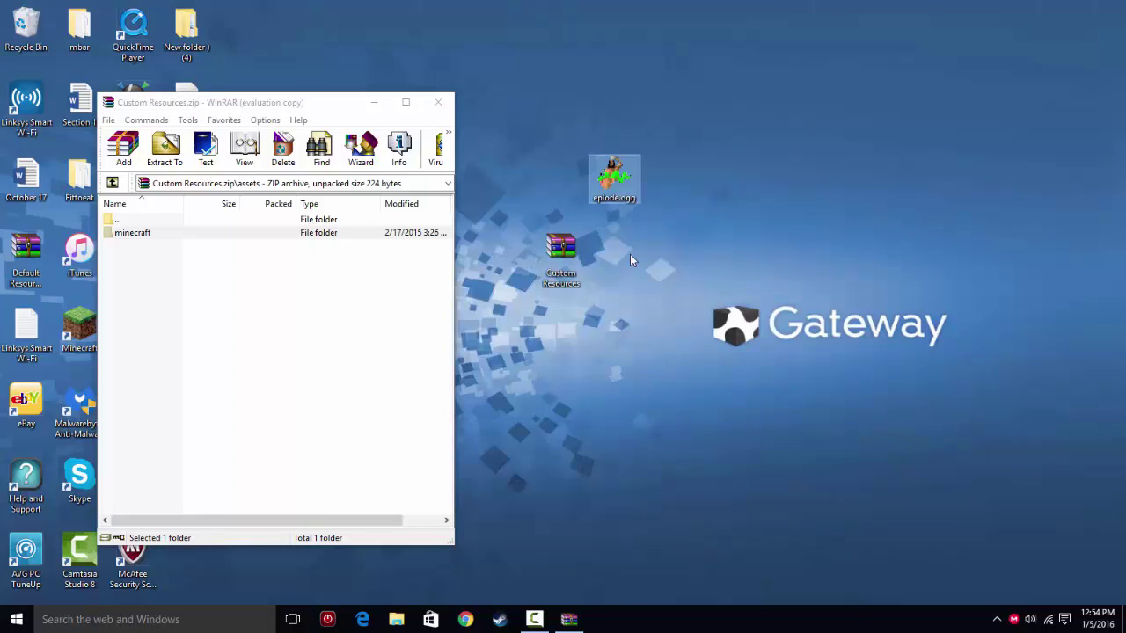
Add the desktop file eplode.ogg to the archive's assets/minecraft/sounds/music folder with the default archiving settings.
drag(614, 181, 507, 184)
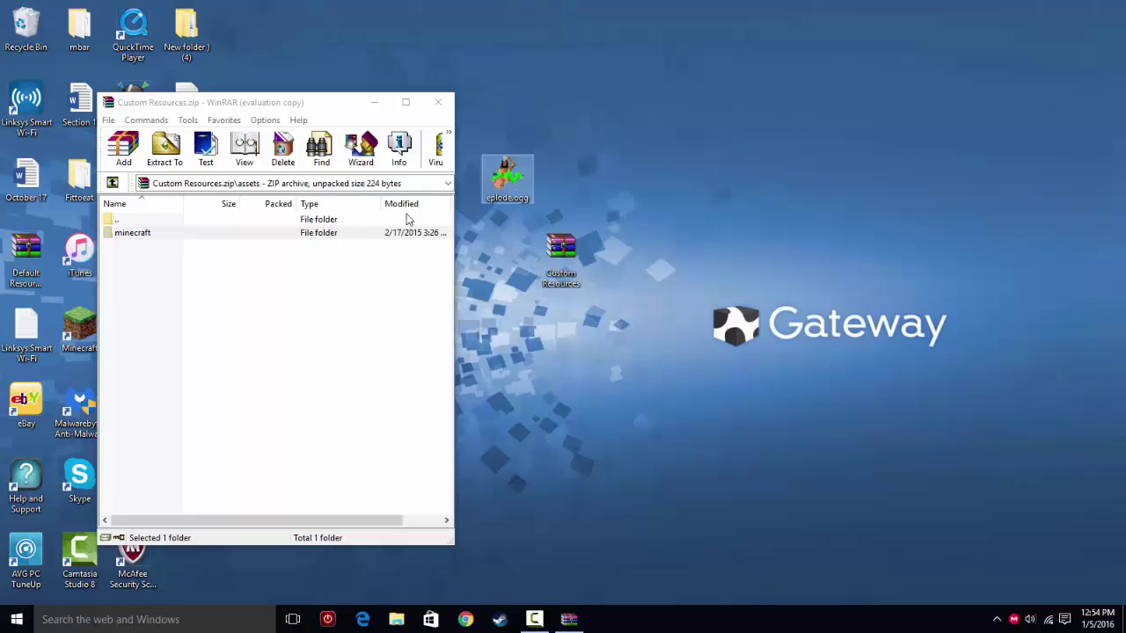
double_click(231, 234)
double_click(209, 232)
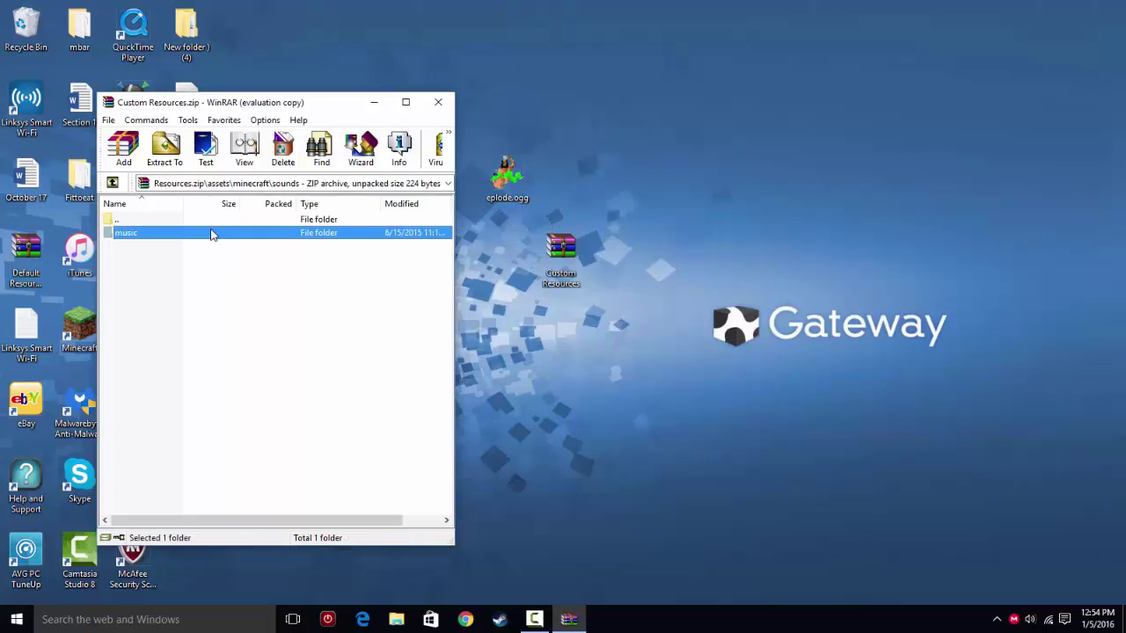
double_click(214, 233)
drag(499, 195, 299, 281)
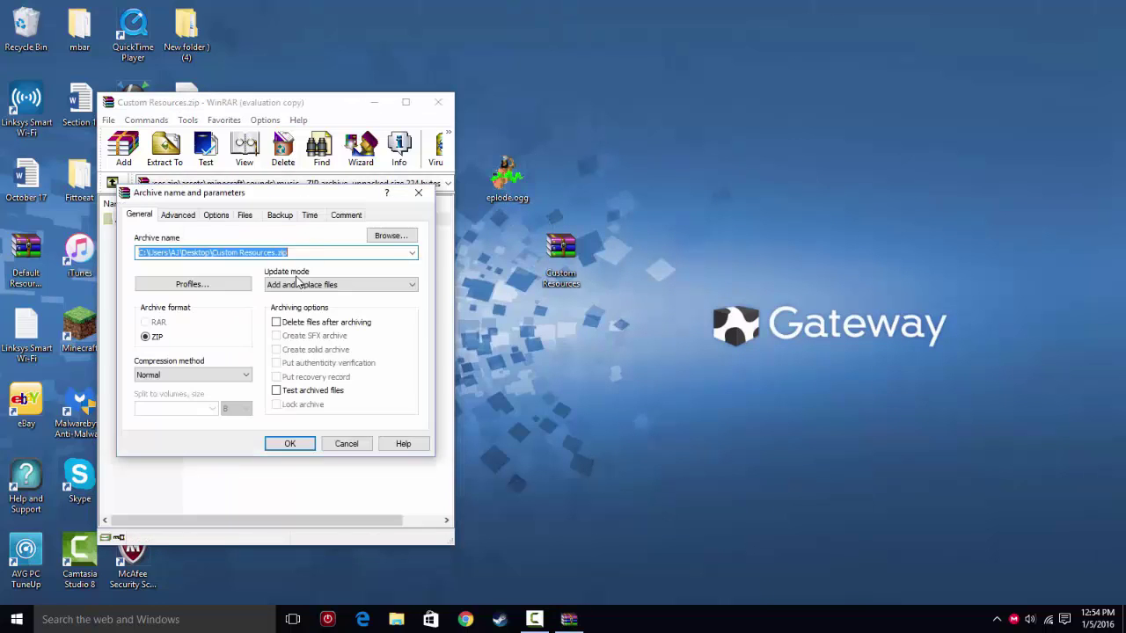
click(290, 444)
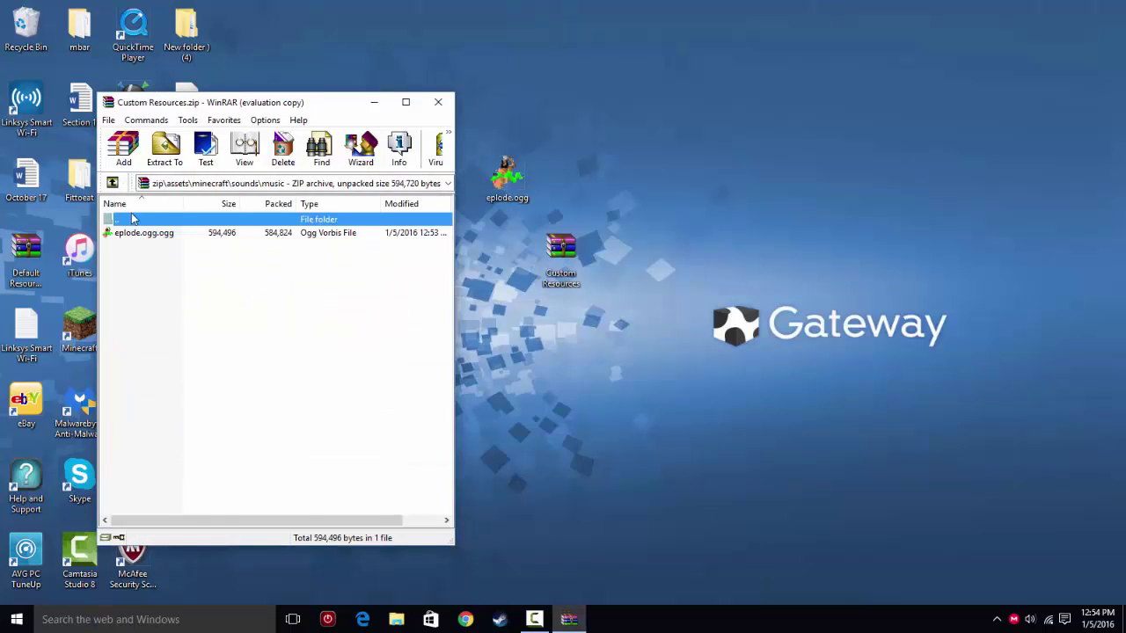
Go back and forth between the archive's sounds and music folders to check the added sound file's location and name.
click(111, 183)
click(148, 260)
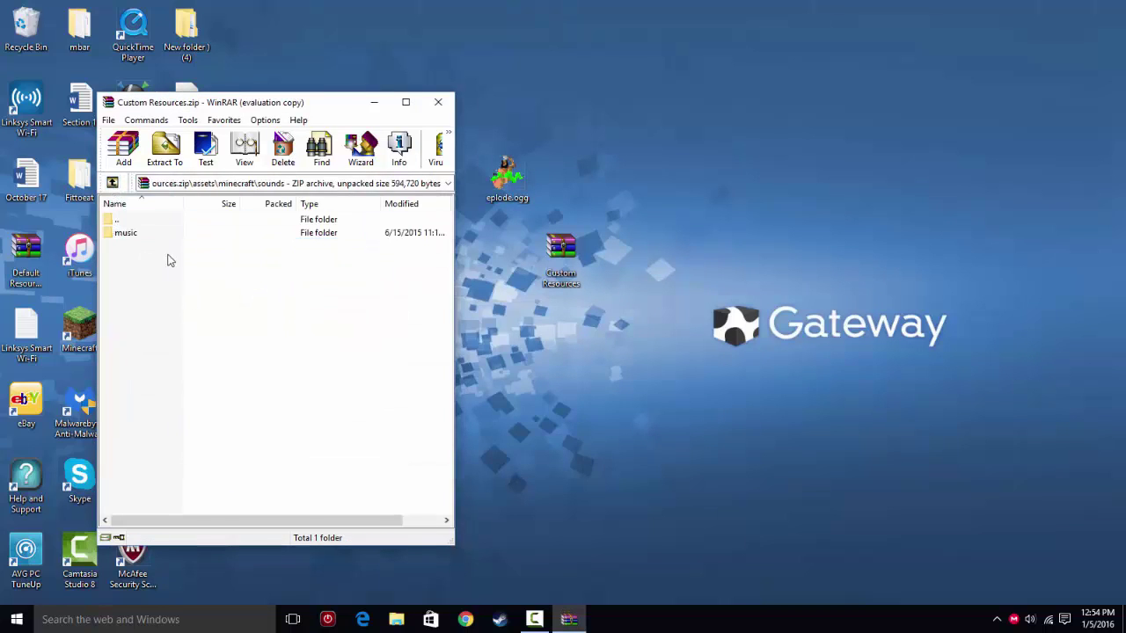
double_click(143, 236)
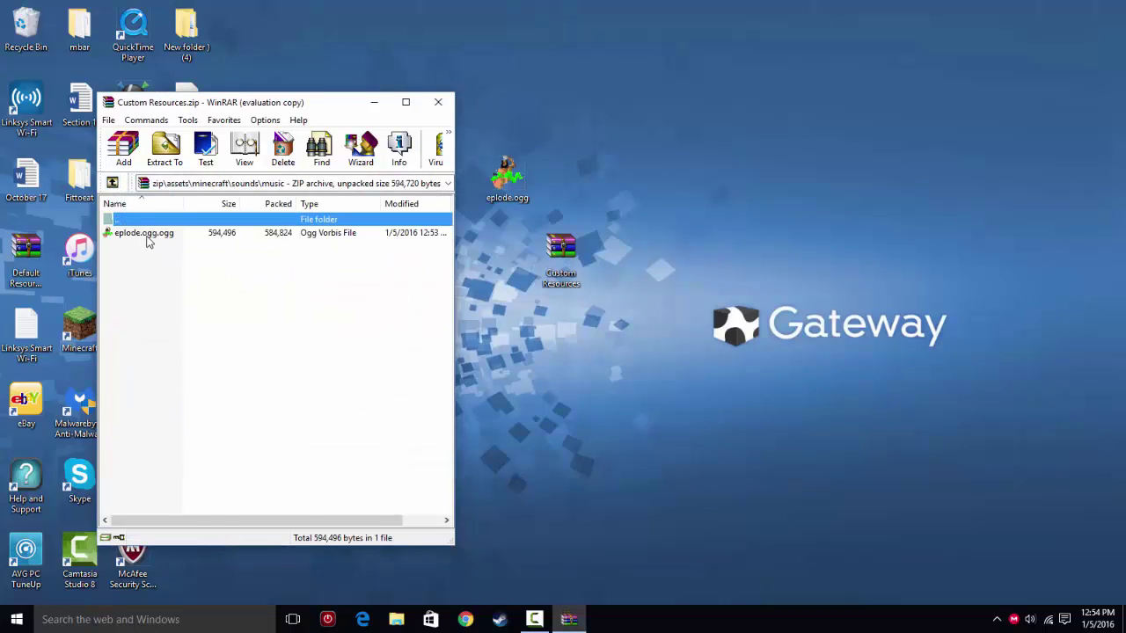
click(112, 185)
click(182, 275)
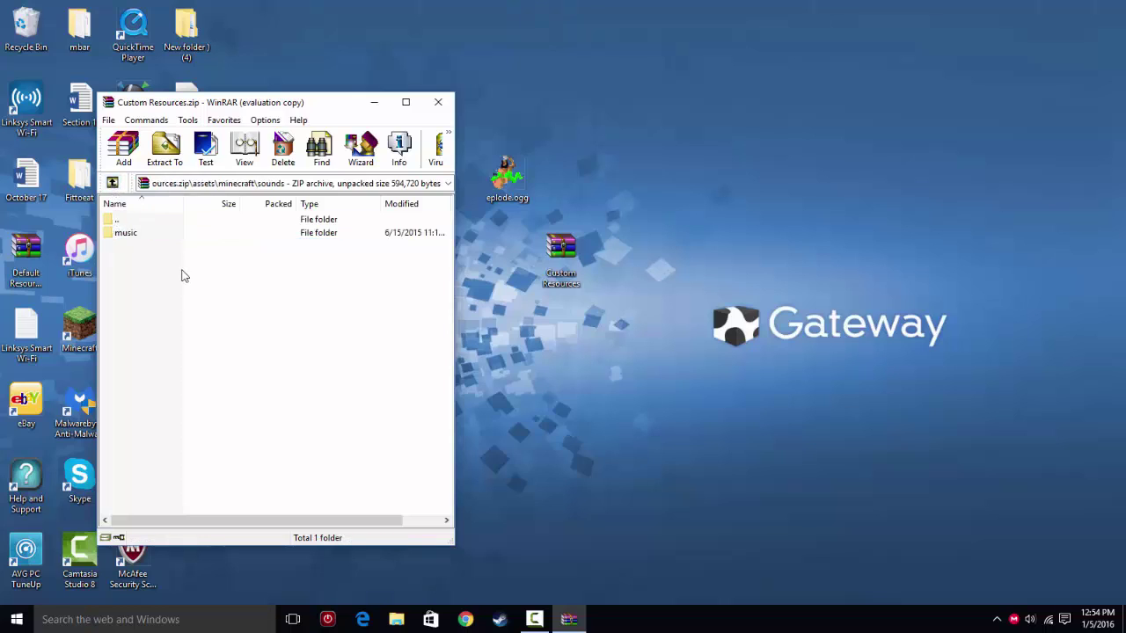
click(132, 234)
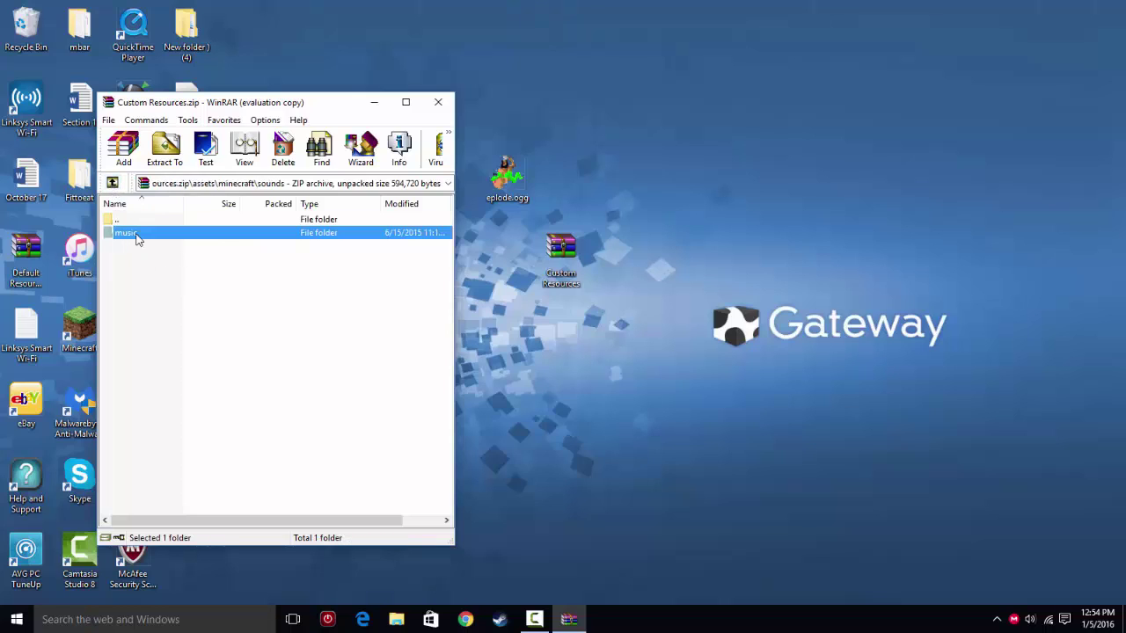
double_click(132, 234)
click(111, 183)
double_click(163, 234)
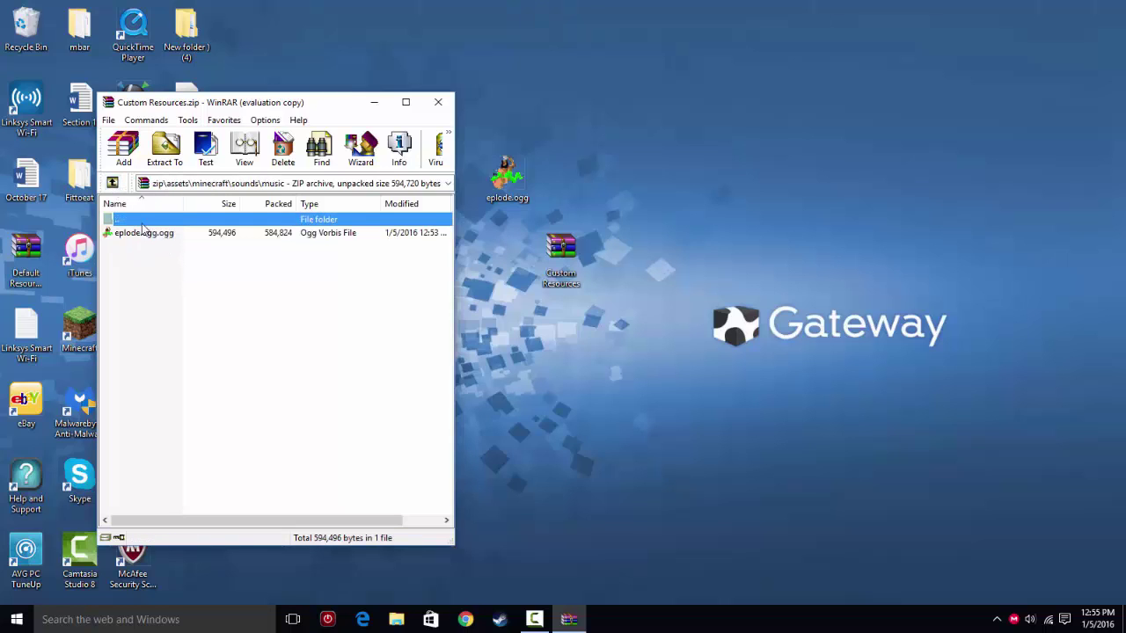
Rename eplode.ogg.ogg in the archive's music folder to eplode.ogg and clear the selection.
right_click(151, 232)
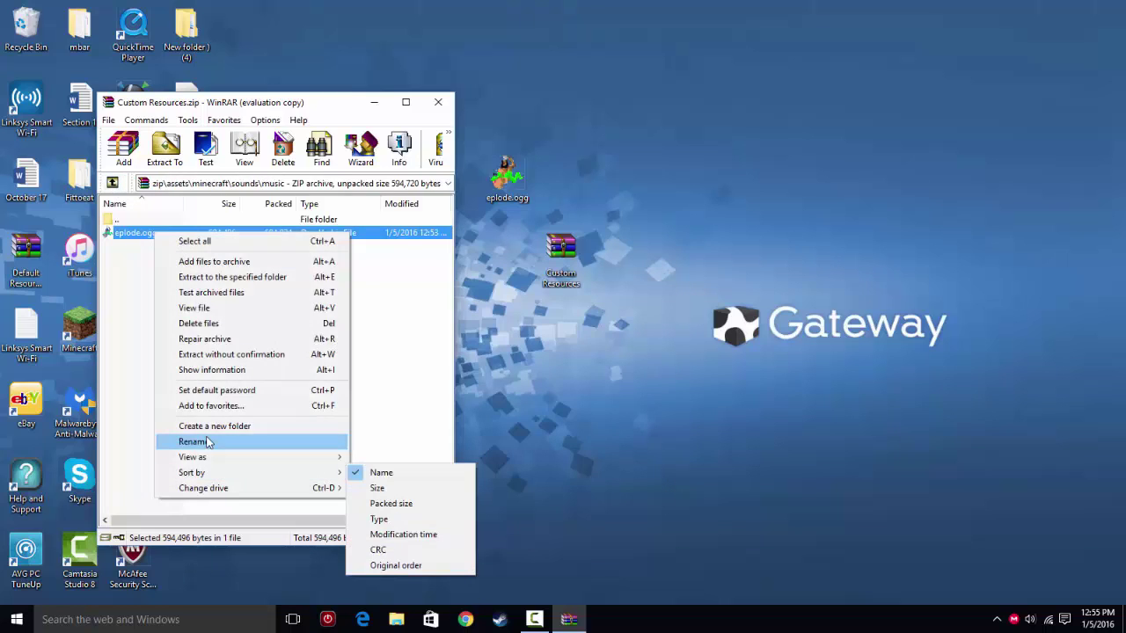
click(207, 442)
click(162, 231)
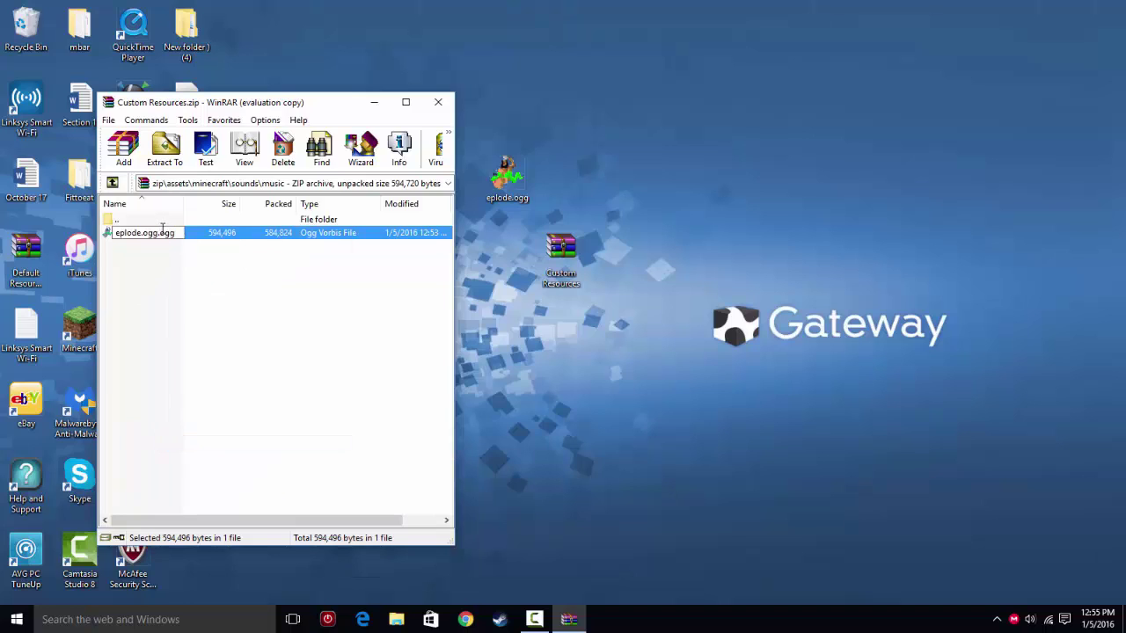
key(Return)
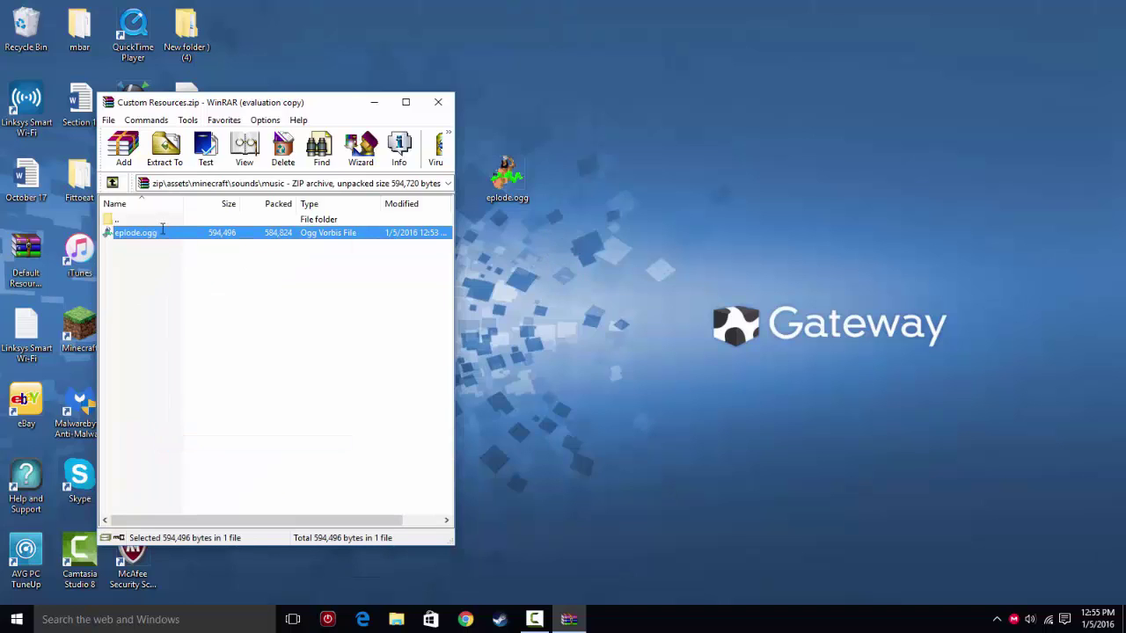
click(518, 290)
click(230, 275)
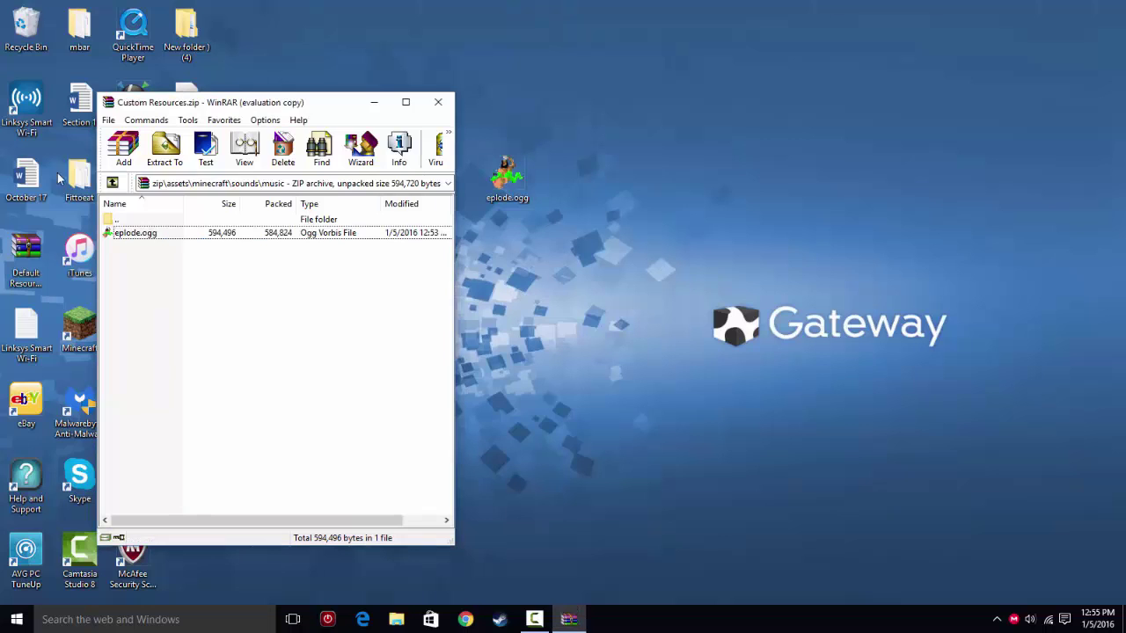
Move the archive window aside and open sounds.json from the archive's assets/minecraft folder for editing.
click(113, 182)
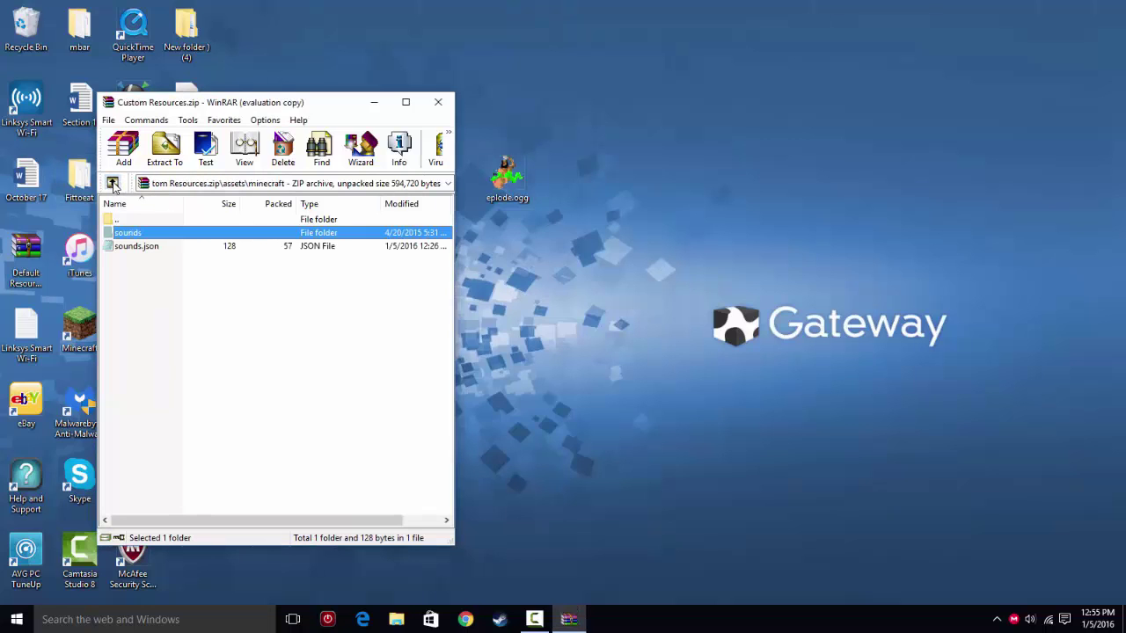
drag(224, 109, 657, 136)
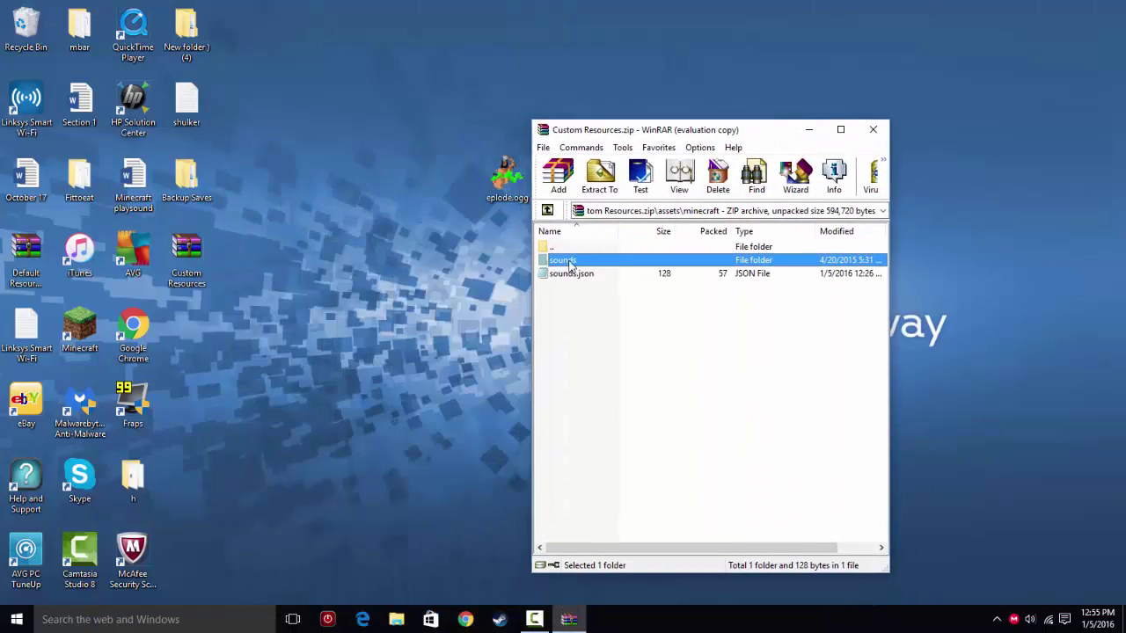
double_click(578, 275)
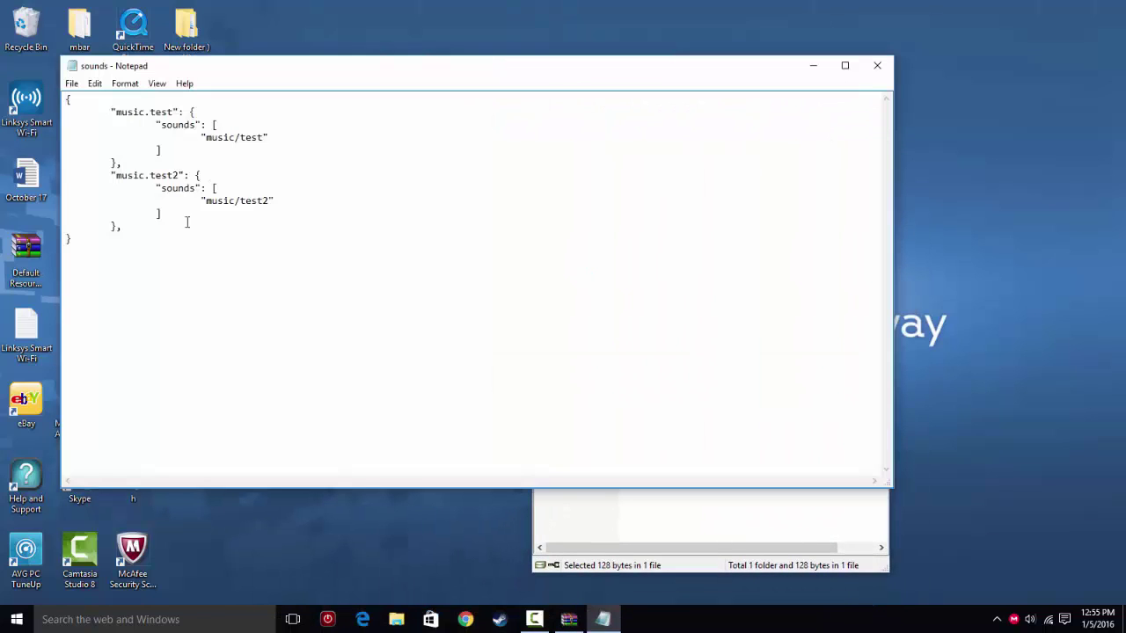
key(ctrl+a)
drag(150, 253, 74, 82)
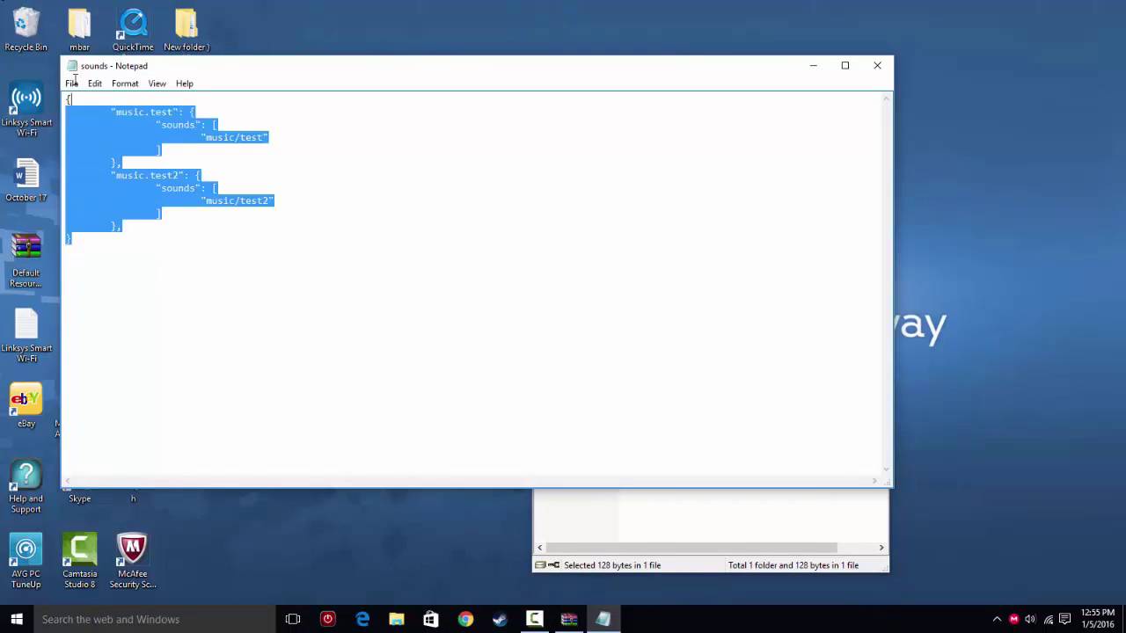
click(173, 112)
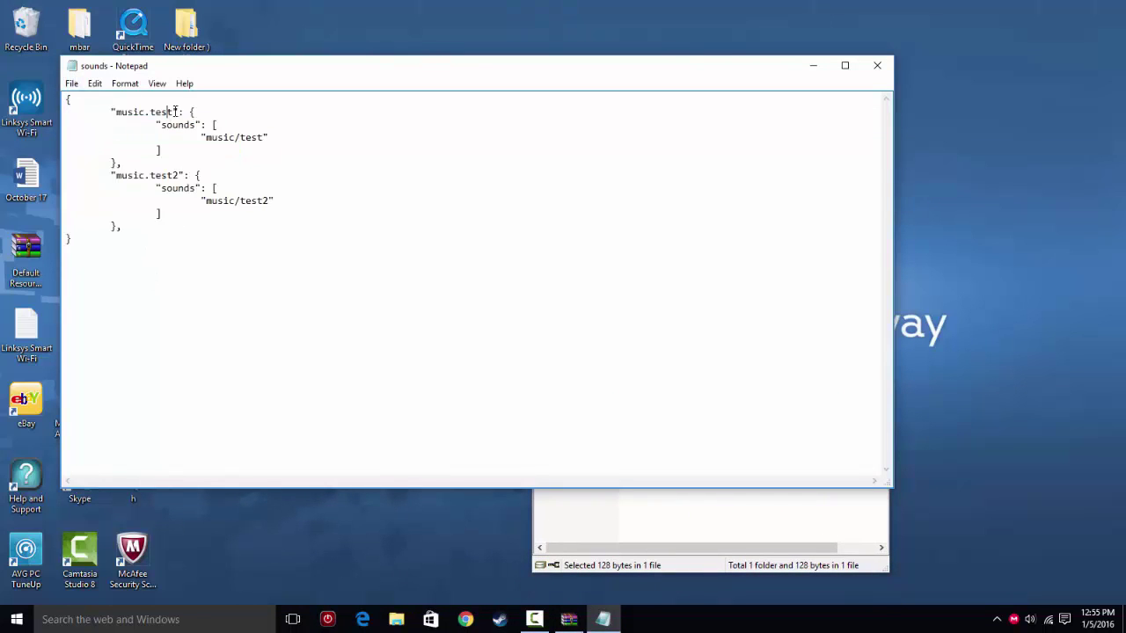
Reposition the Notepad window and change the first entry's name to music.explode and its sound path to music/explode.
click(649, 569)
drag(465, 67, 524, 115)
click(231, 161)
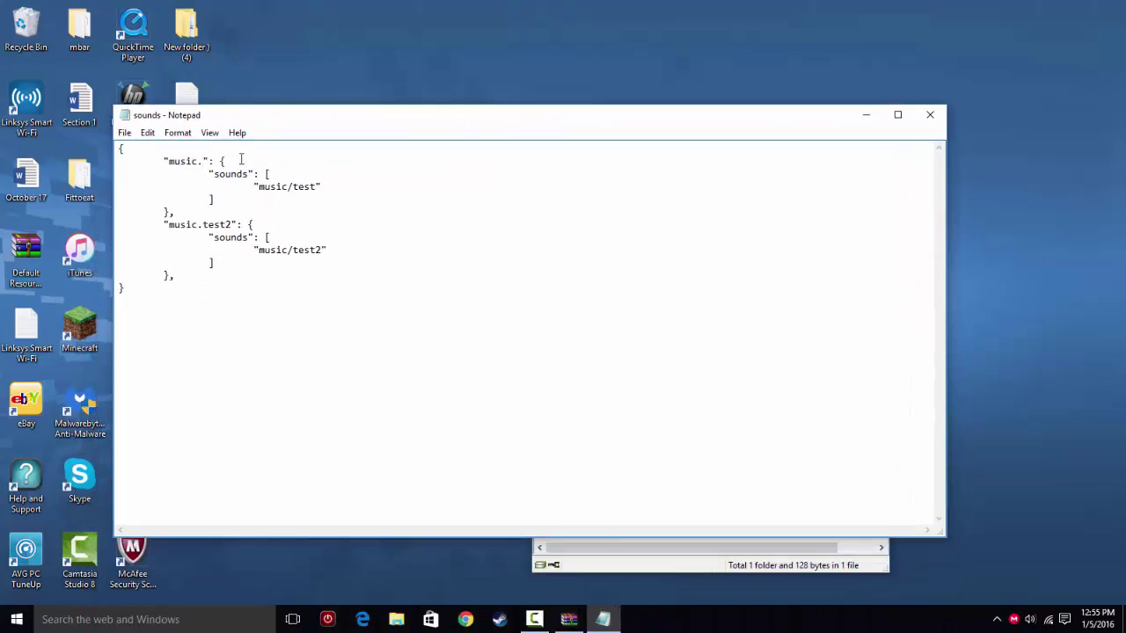
text(explode)
Highlight the whole music.test2 block in sounds.json to examine which lines make up one sound entry.
drag(197, 281, 267, 279)
click(168, 226)
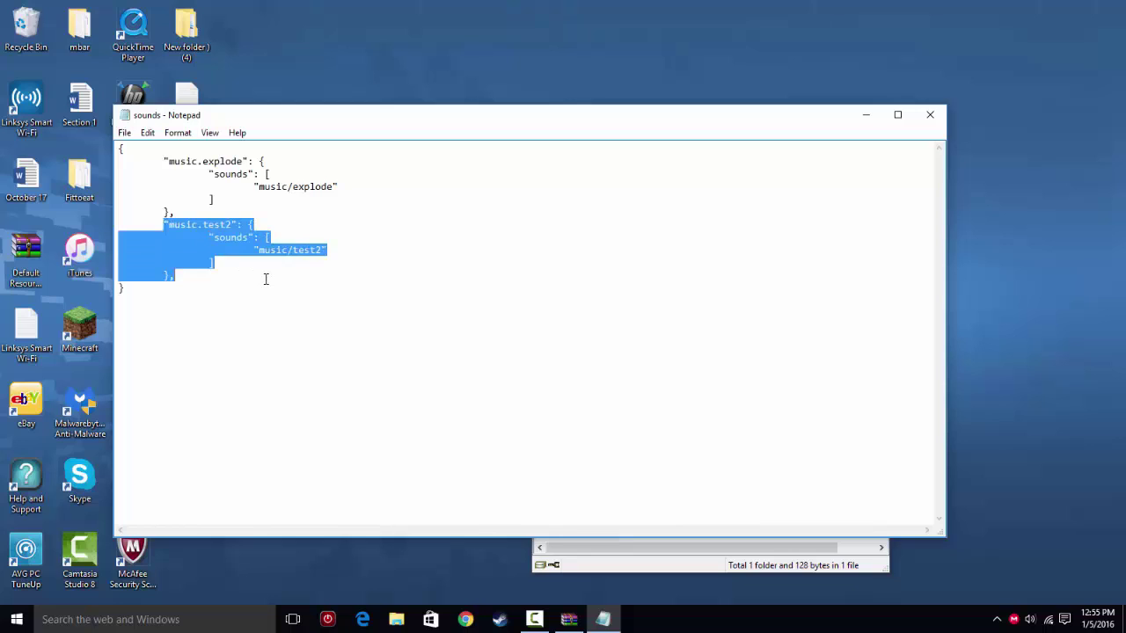
click(234, 275)
drag(196, 274, 172, 226)
click(217, 278)
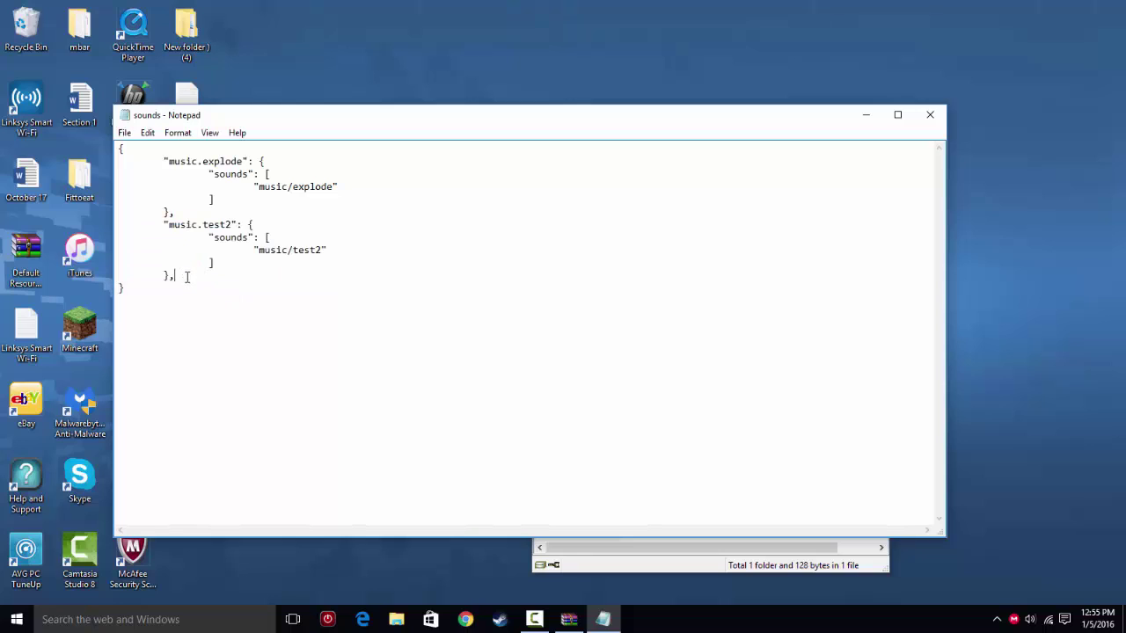
Duplicate the music.test2 block below itself as a third sound entry and highlight the parts that differ for each new sound.
drag(187, 277, 166, 227)
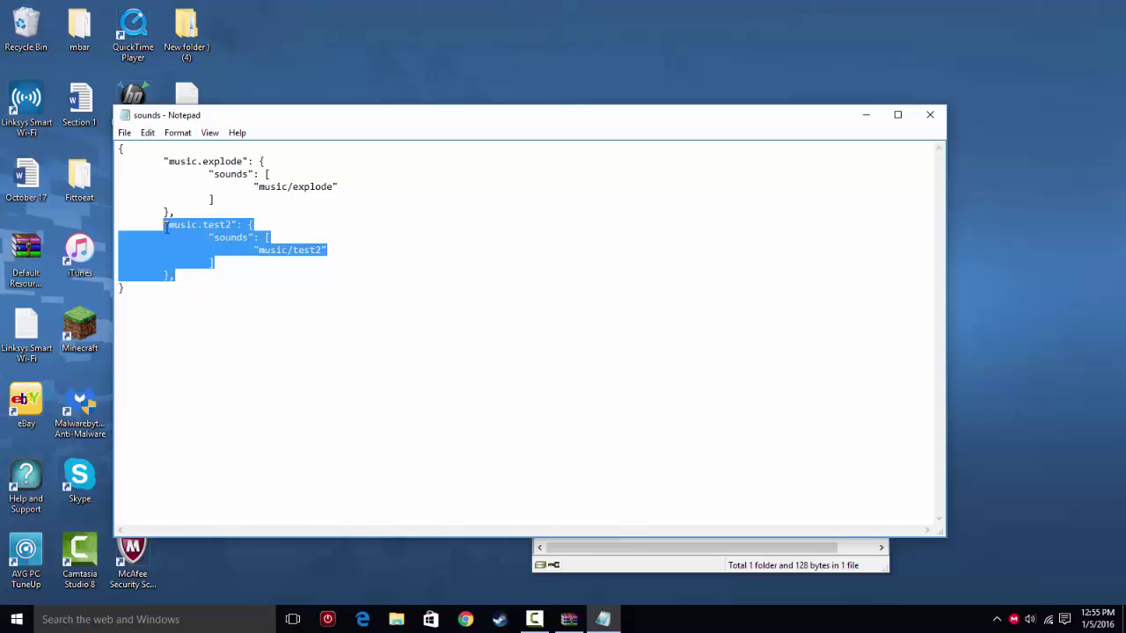
click(184, 278)
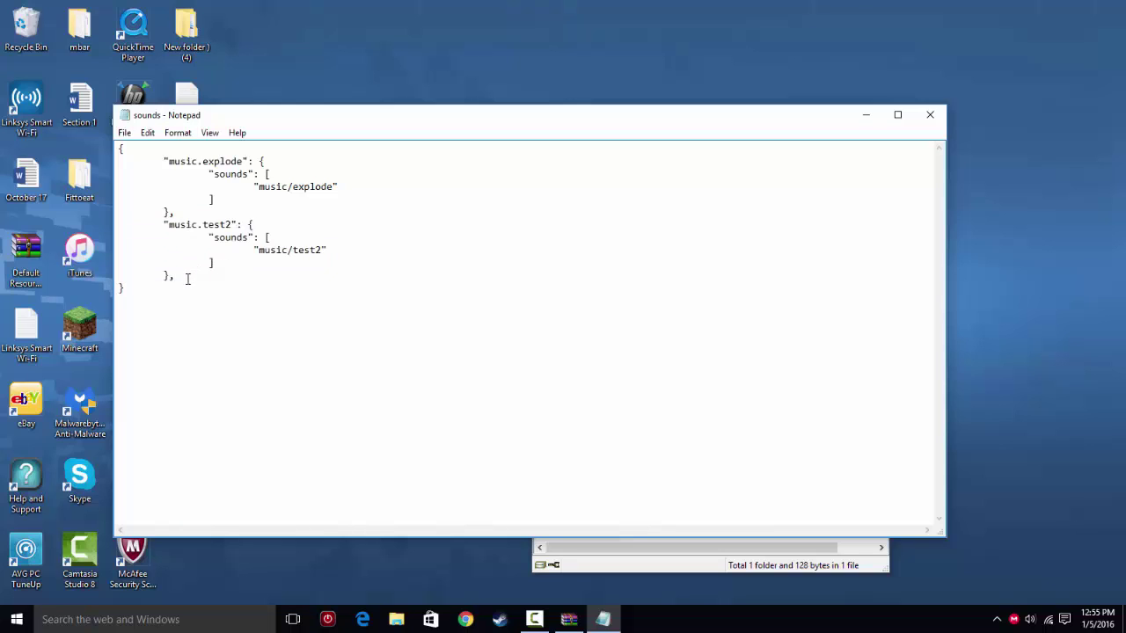
drag(166, 275, 132, 227)
click(179, 278)
drag(168, 273, 165, 225)
key(ctrl+c)
click(184, 280)
key(Return)
key(ctrl+v)
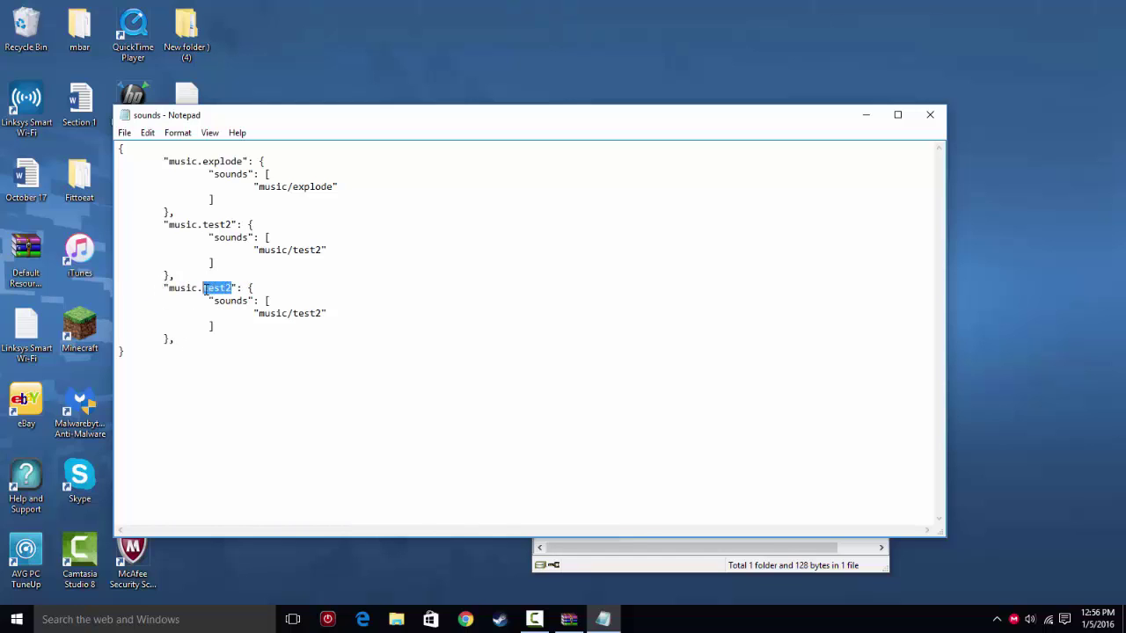
drag(292, 314, 315, 313)
drag(190, 343, 222, 341)
Reduce sounds.json to the music.explode entry without its trailing comma, and save the change into the archive before closing it.
click(173, 212)
key(BackSpace)
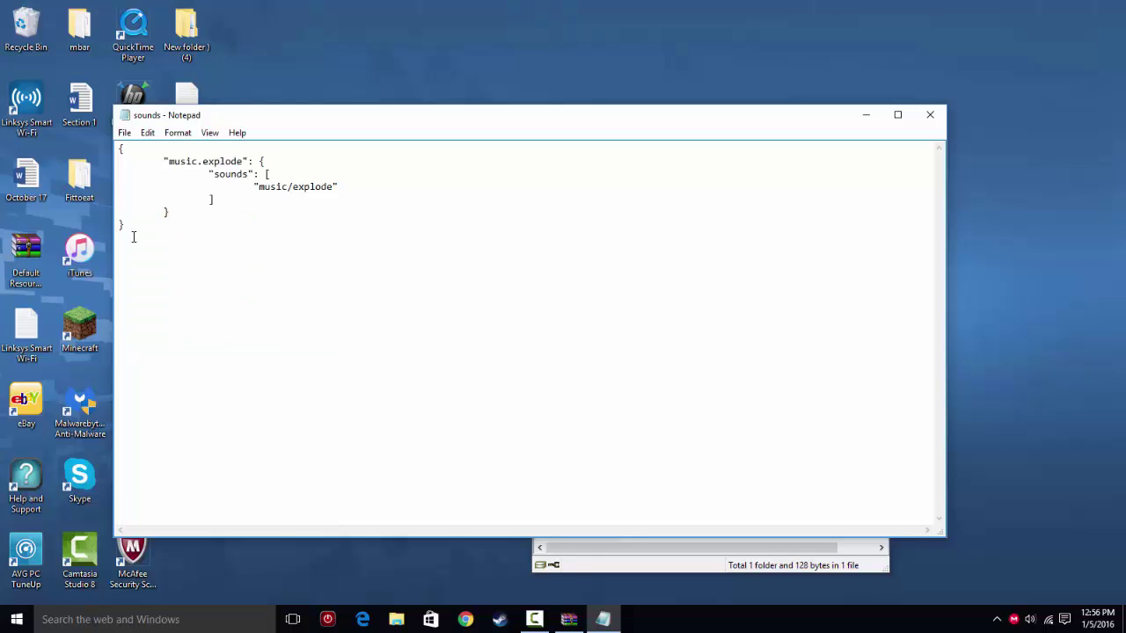
click(929, 114)
click(508, 358)
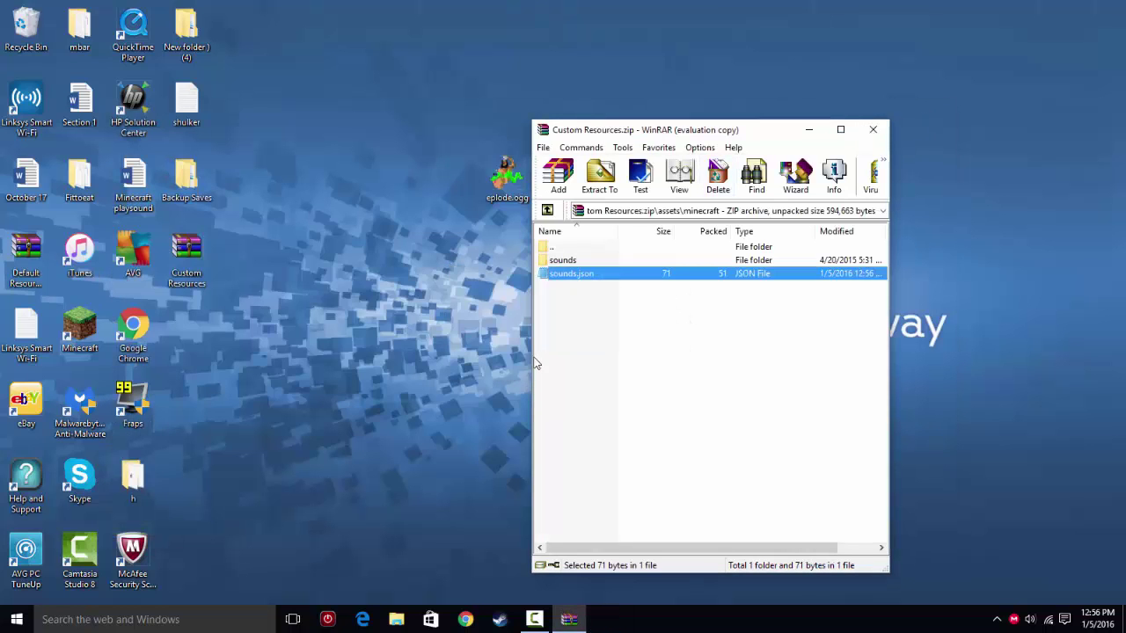
click(614, 308)
click(872, 131)
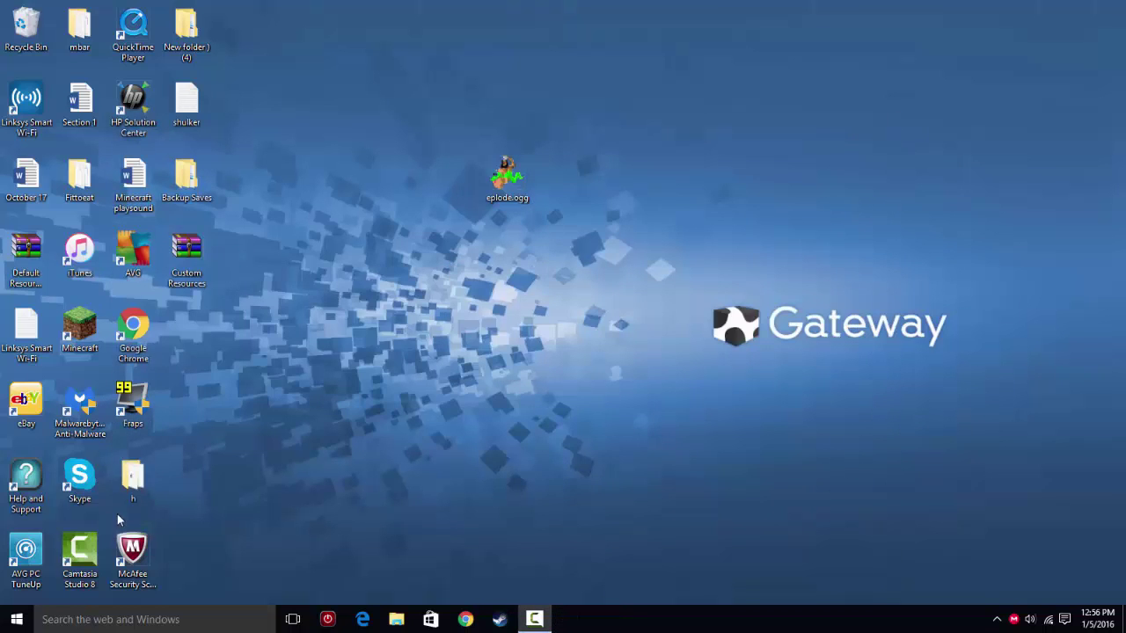
Go to the %appdata% folder and open the resourcepacks folder inside .minecraft.
click(168, 619)
text(%)
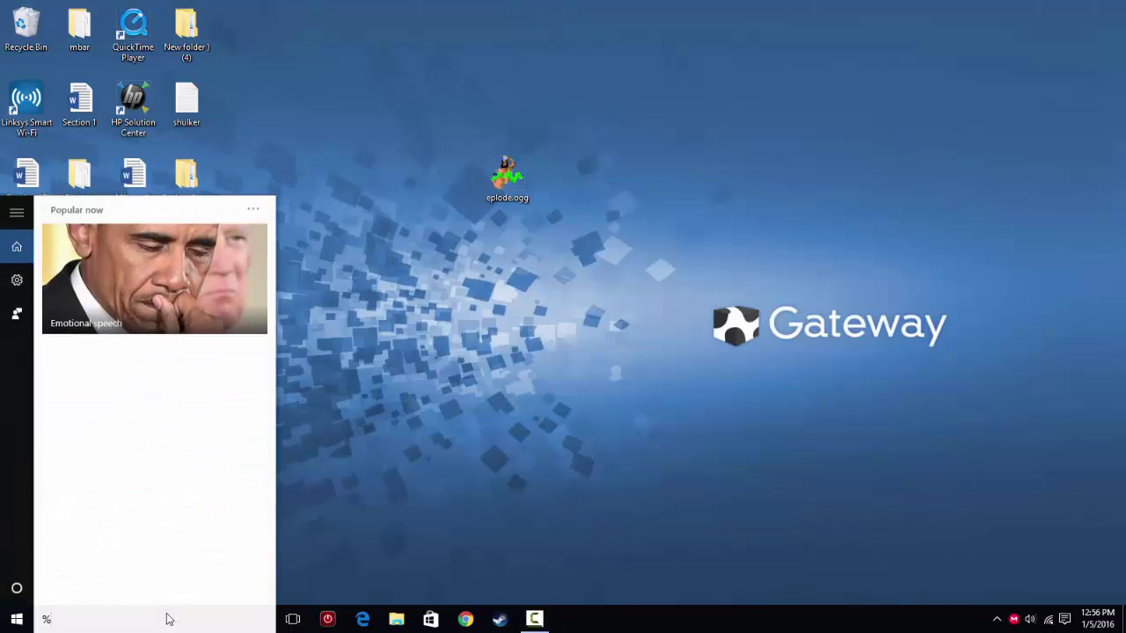
text(appdata%)
key(Return)
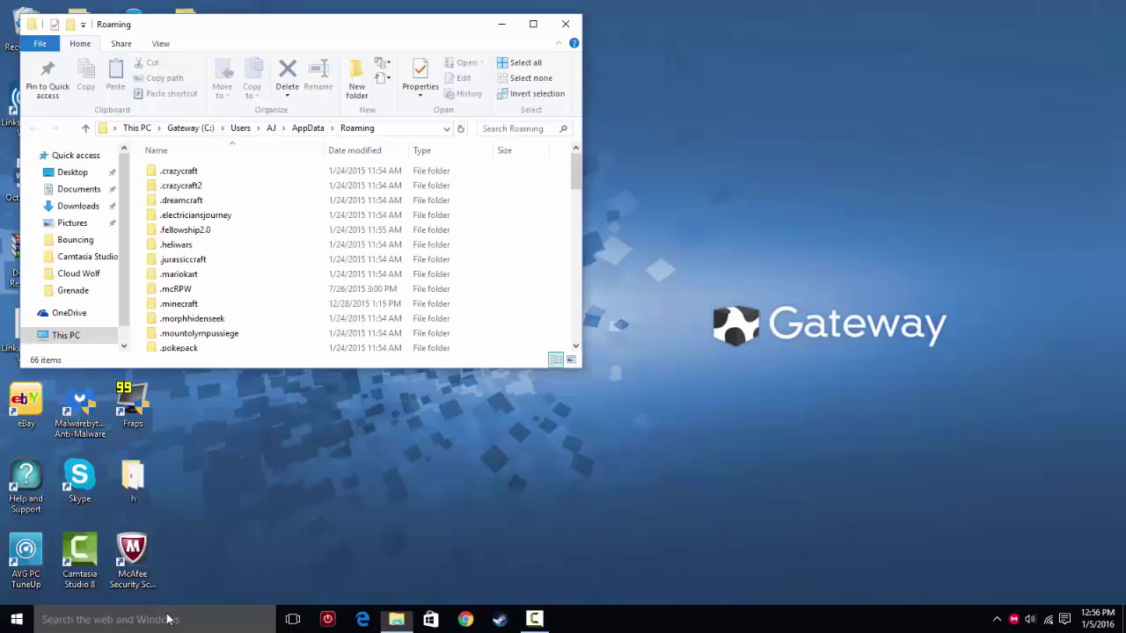
double_click(200, 303)
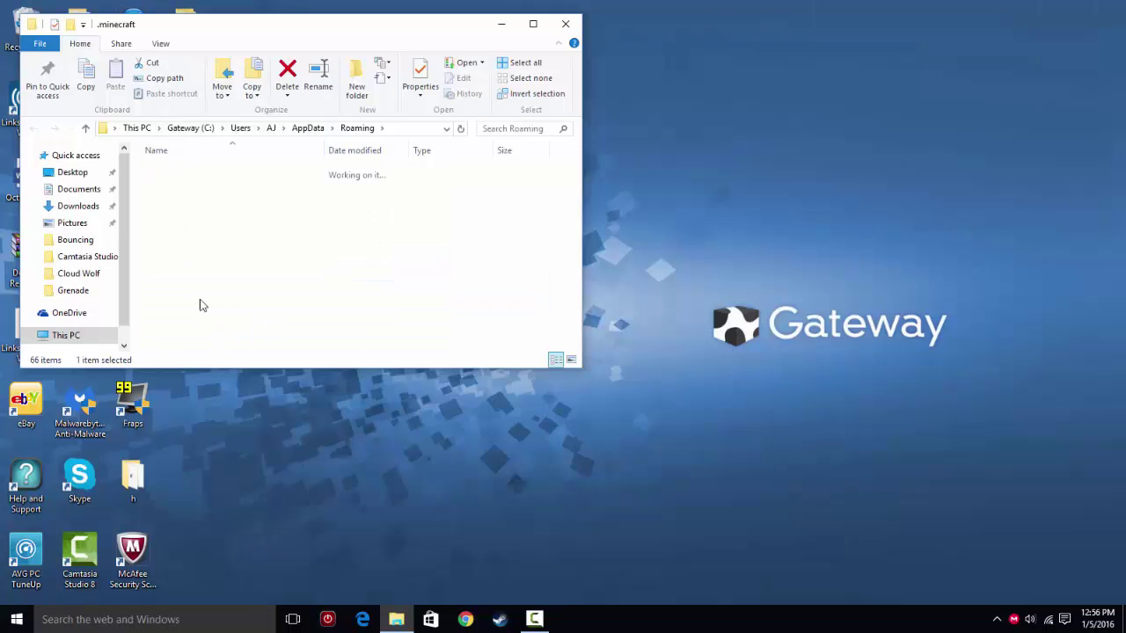
double_click(202, 274)
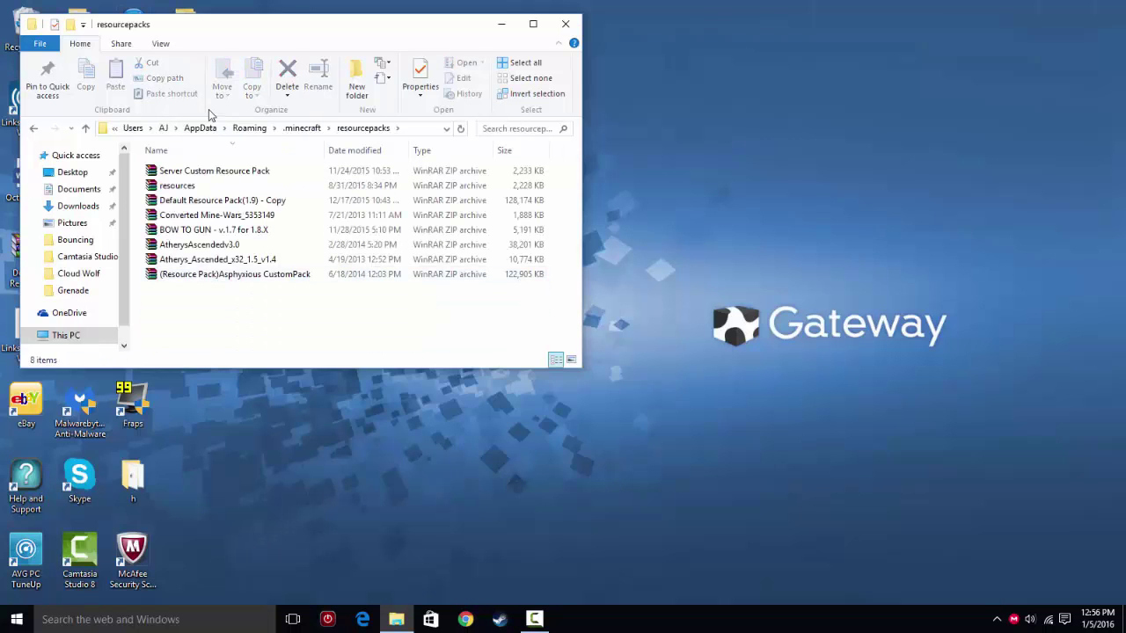
Put the Custom Resources archive from the desktop into the resourcepacks folder and briefly open the copy to check it.
drag(216, 32, 506, 80)
drag(187, 255, 506, 368)
double_click(489, 264)
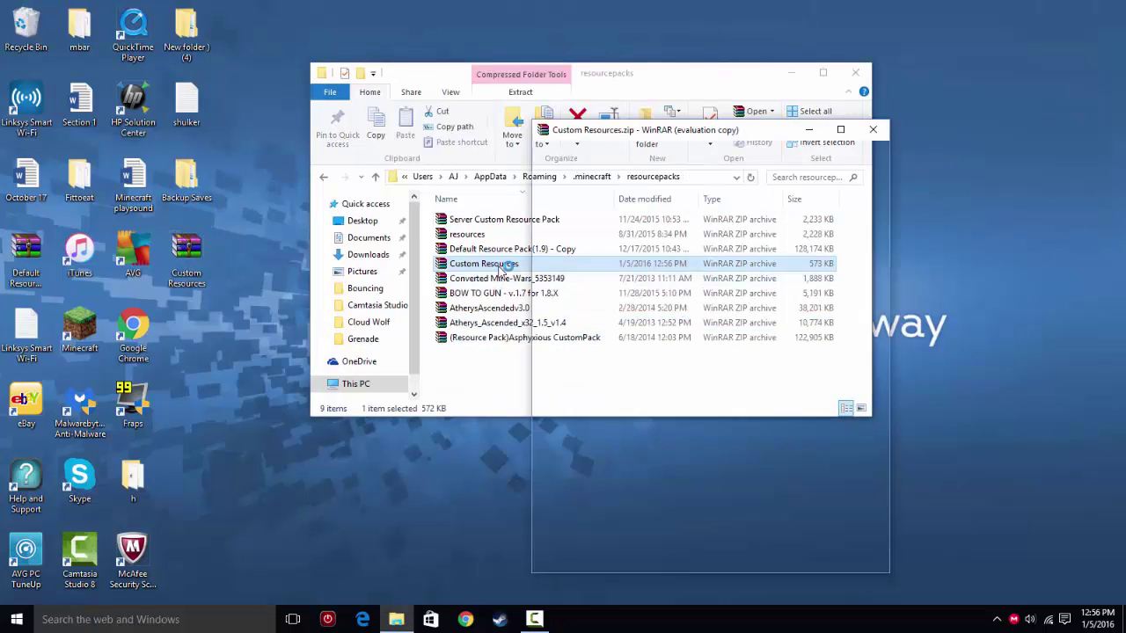
click(873, 130)
click(613, 357)
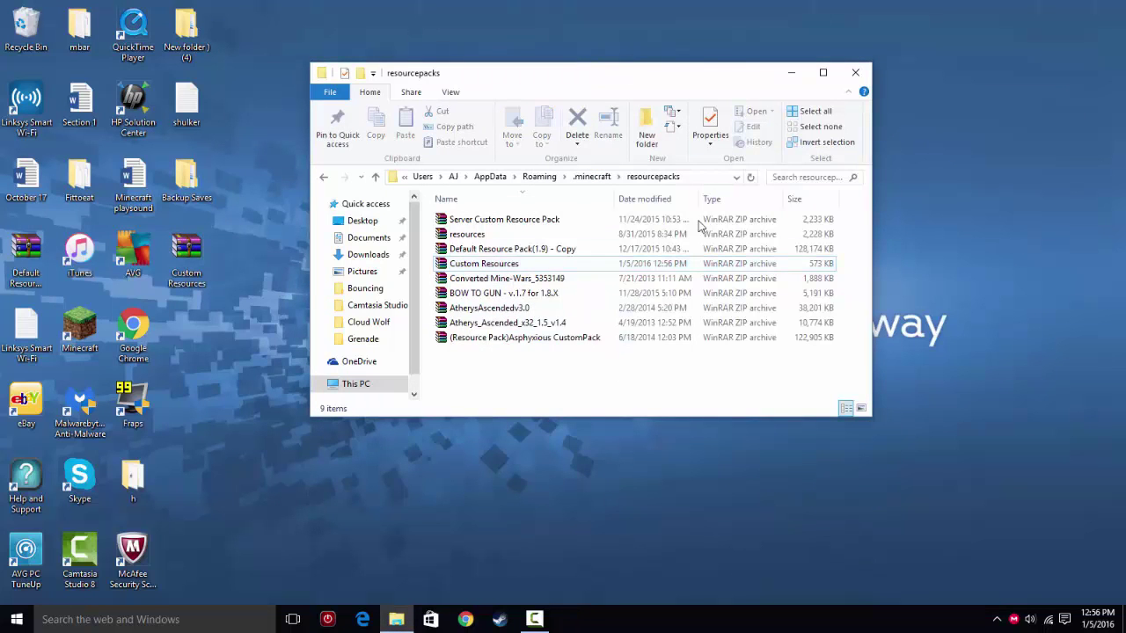
Start the Minecraft launcher and launch the game with the current profile.
double_click(79, 327)
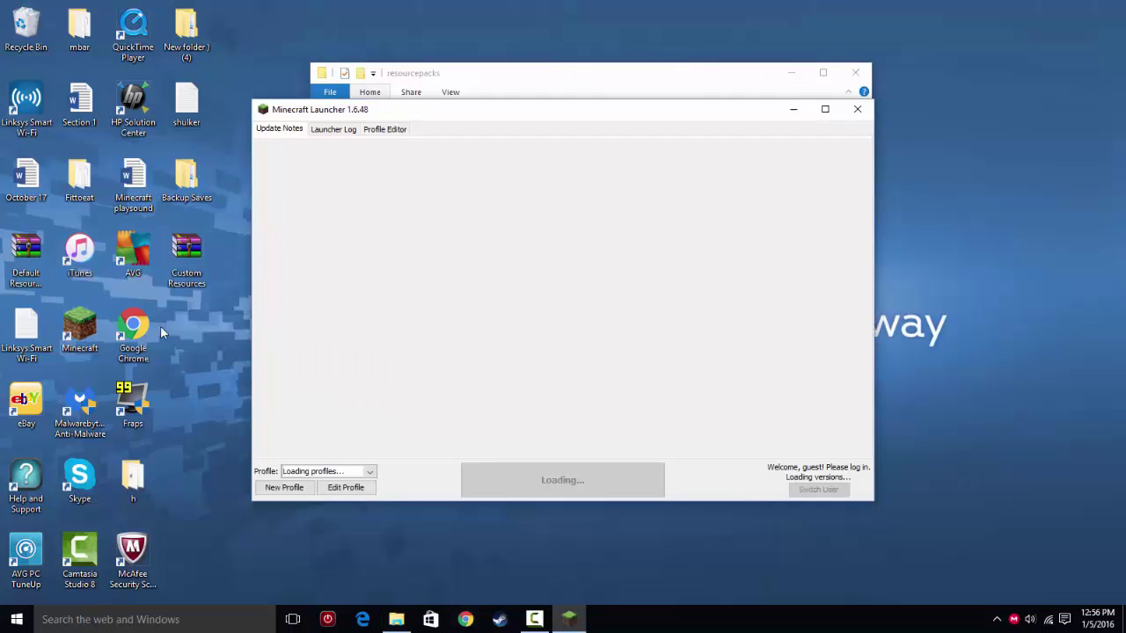
click(444, 95)
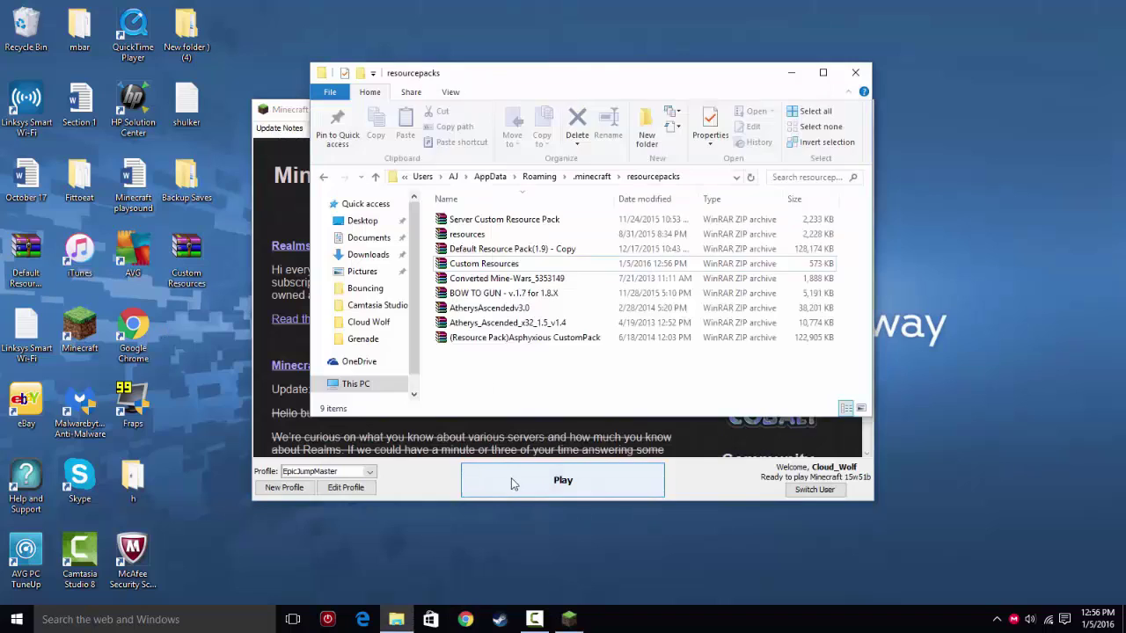
click(563, 479)
Move the resourcepacks window down out of the way and delete eplode.ogg from the desktop.
click(576, 81)
drag(580, 85, 575, 237)
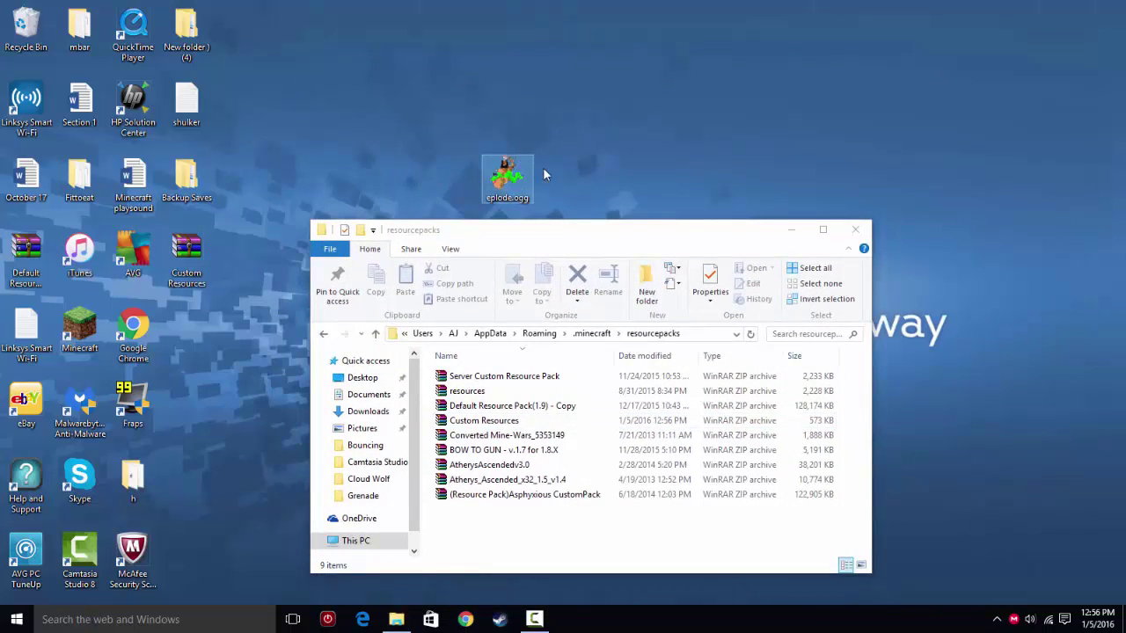
key(Delete)
click(622, 366)
click(607, 538)
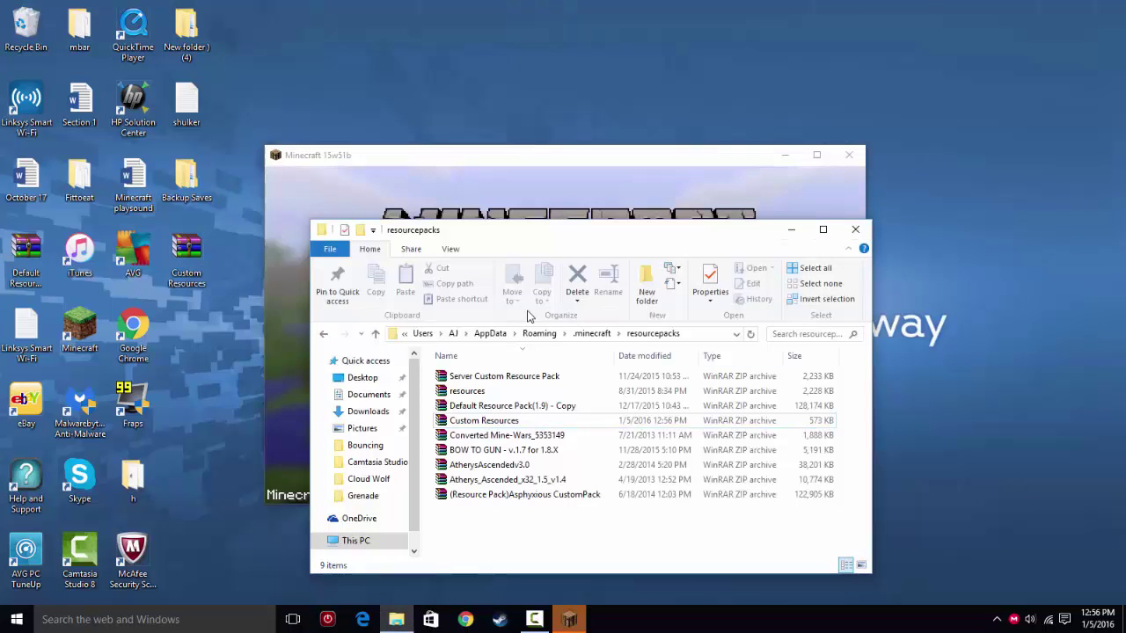
Switch to the Minecraft window, maximize it and load an existing singleplayer world.
click(754, 164)
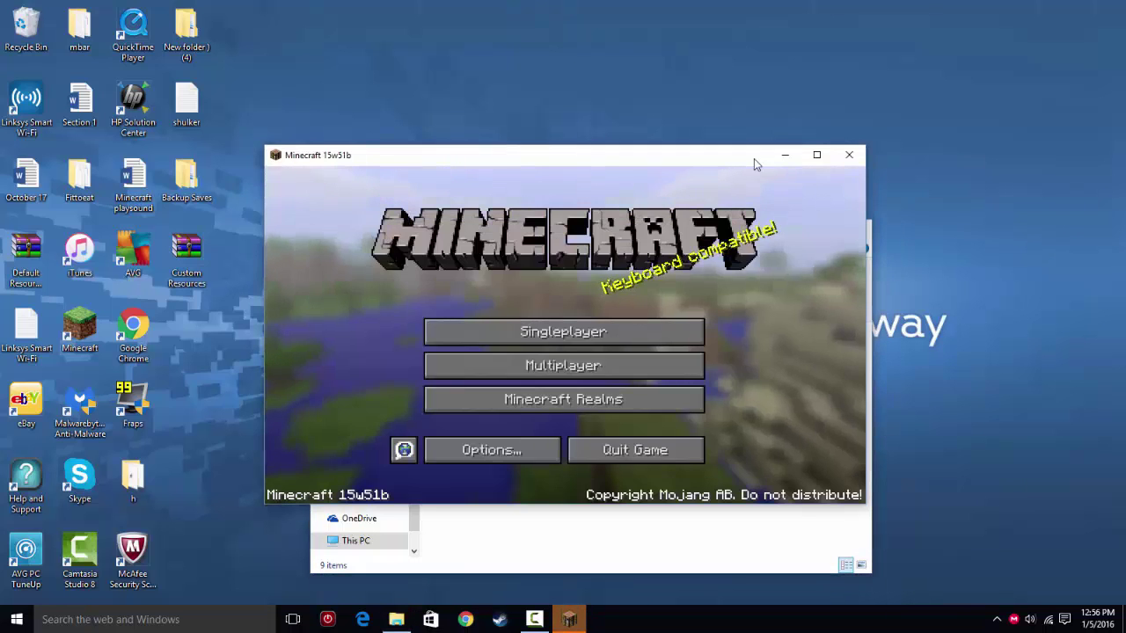
click(816, 154)
click(581, 283)
click(412, 119)
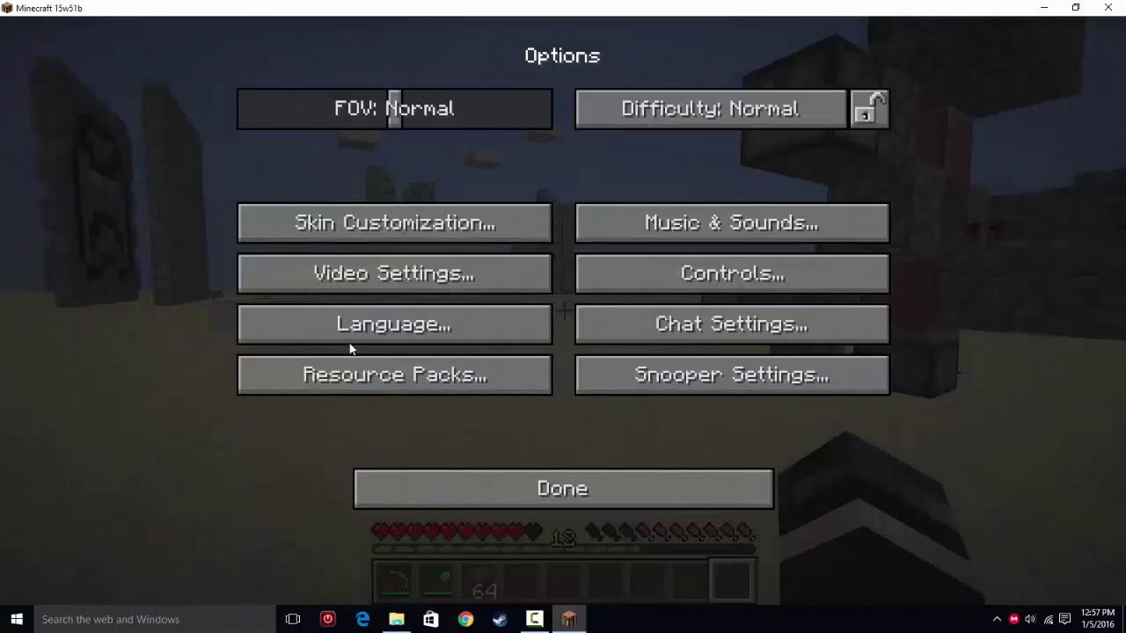
Activate the Custom Resources.zip resource pack, accepting that it was made for an older version, and return to the world.
click(351, 373)
scroll(312, 306, down, 5)
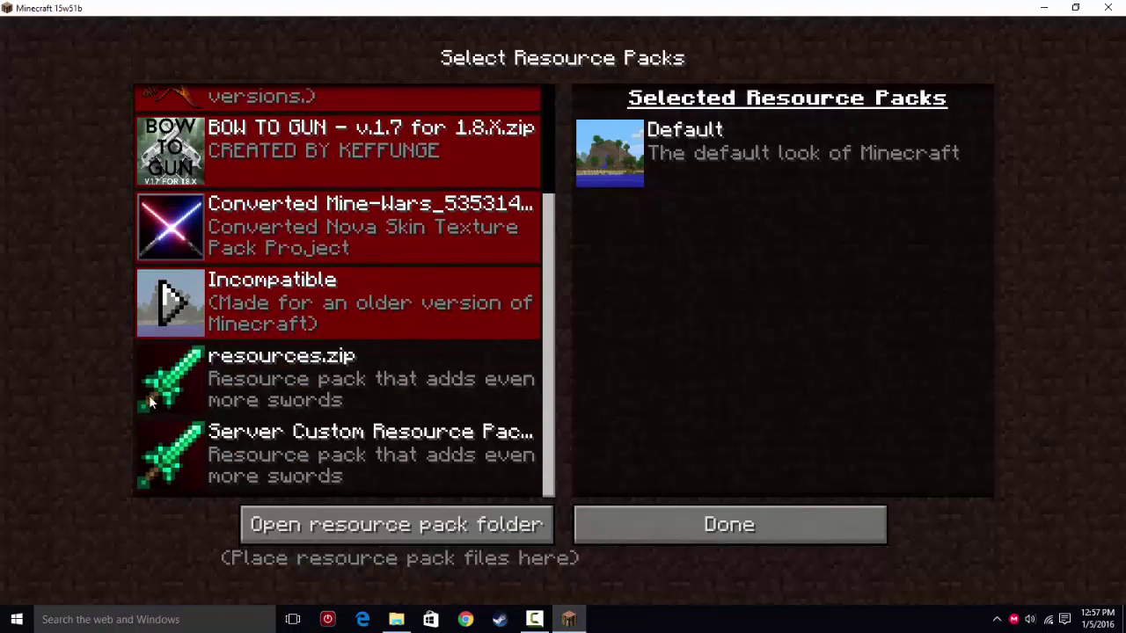
scroll(205, 381, up, 2)
scroll(231, 377, down, 2)
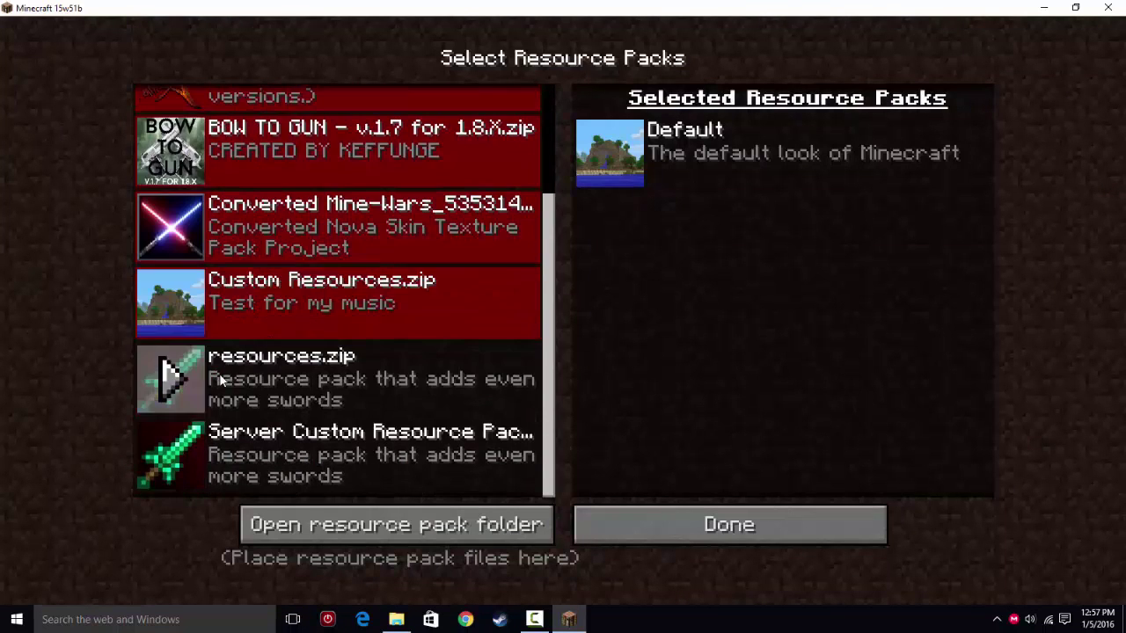
click(173, 304)
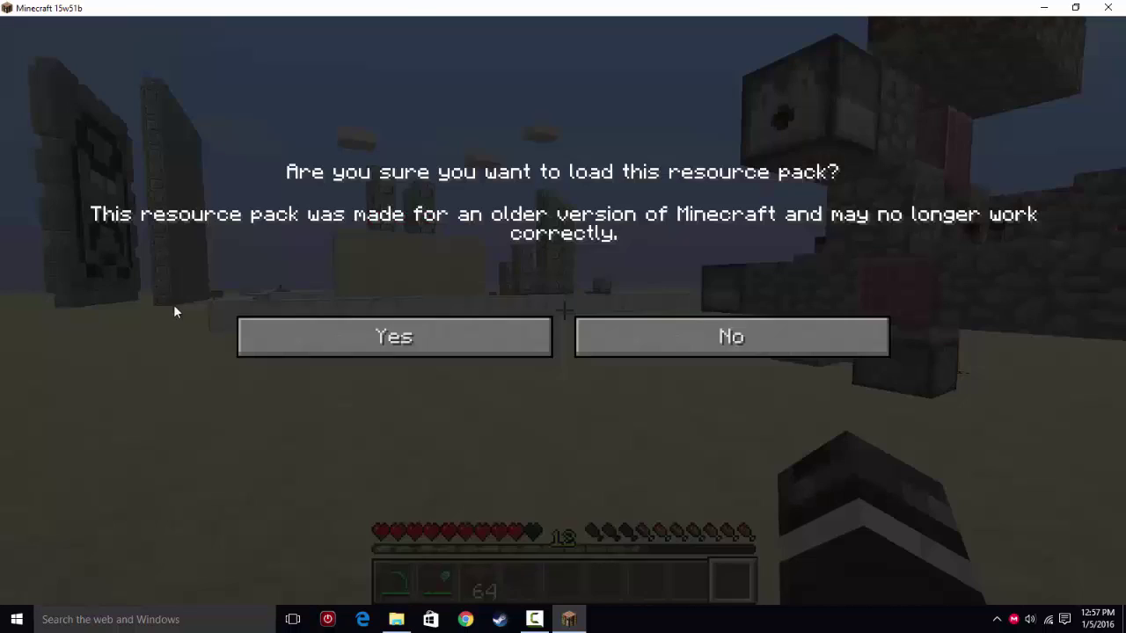
click(442, 331)
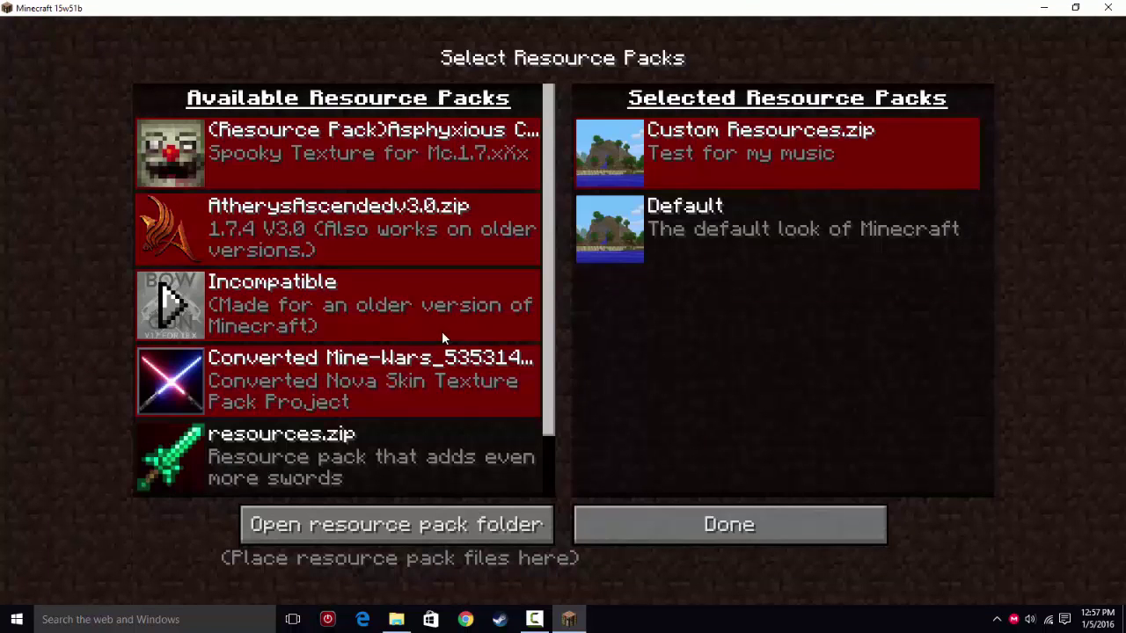
click(638, 504)
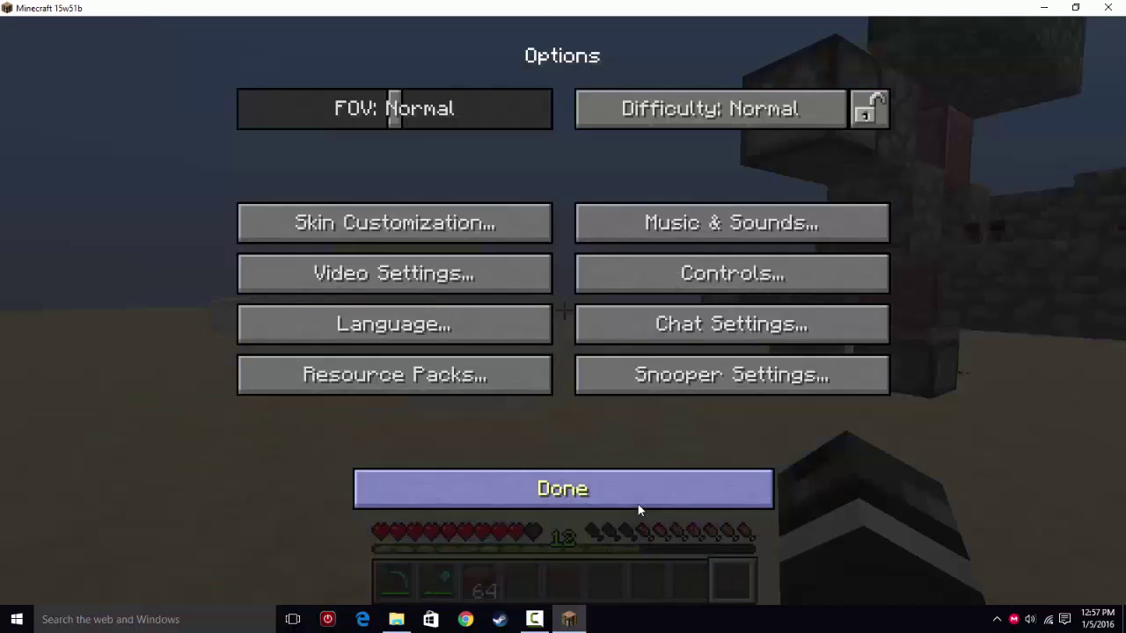
click(638, 504)
Run the chat command /playsound music.explode @a to test the custom sound.
text(/playso)
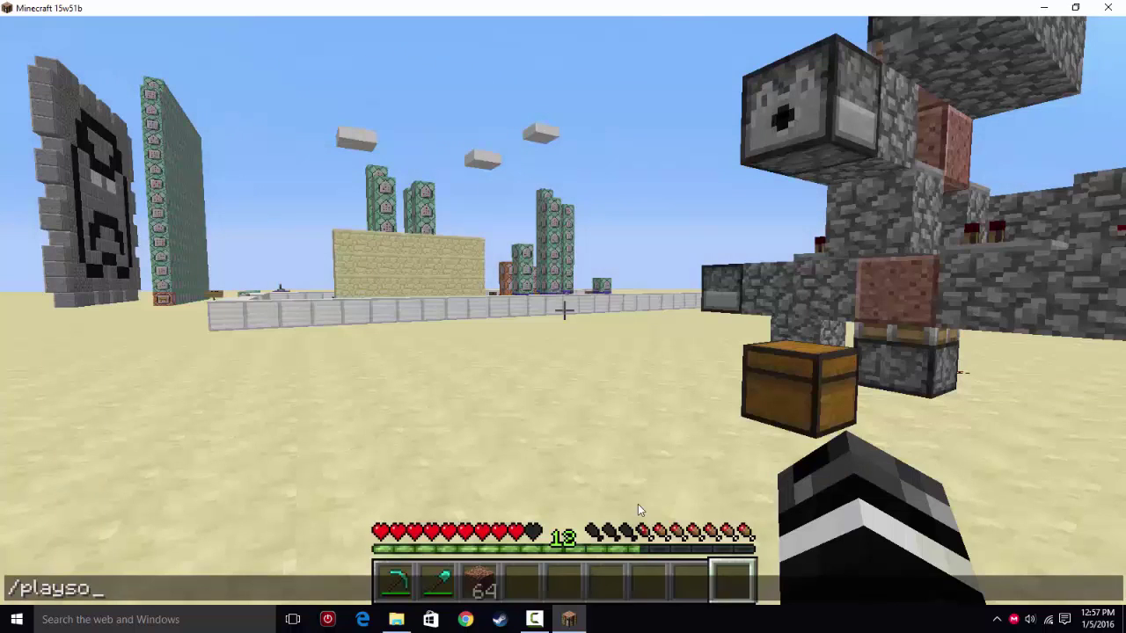
text(und music.explode)
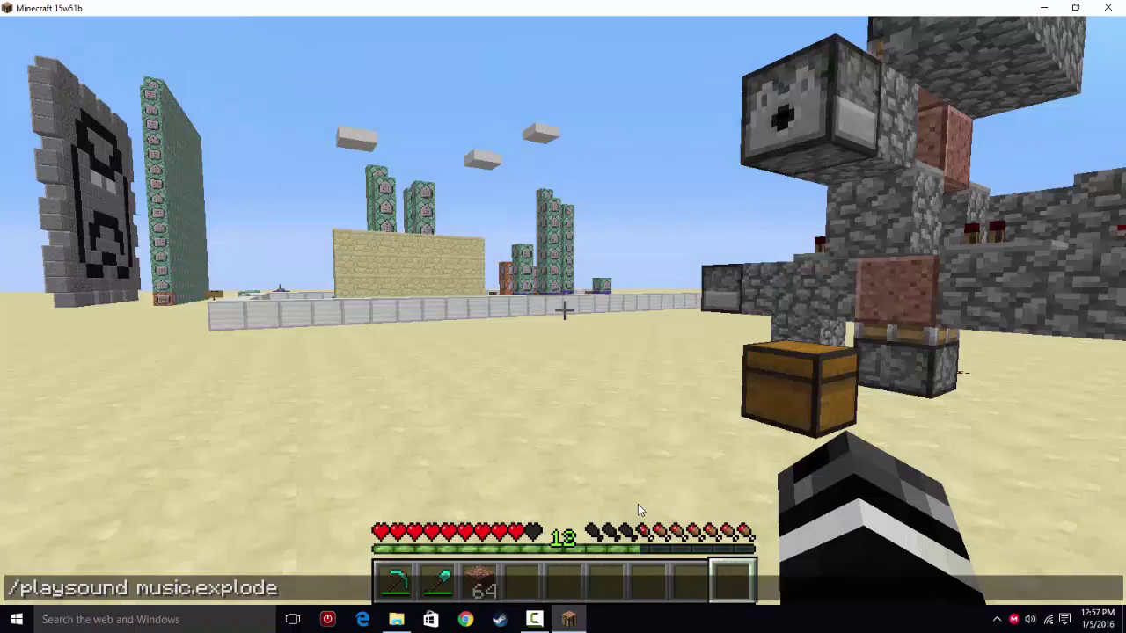
text( @a)
key(Return)
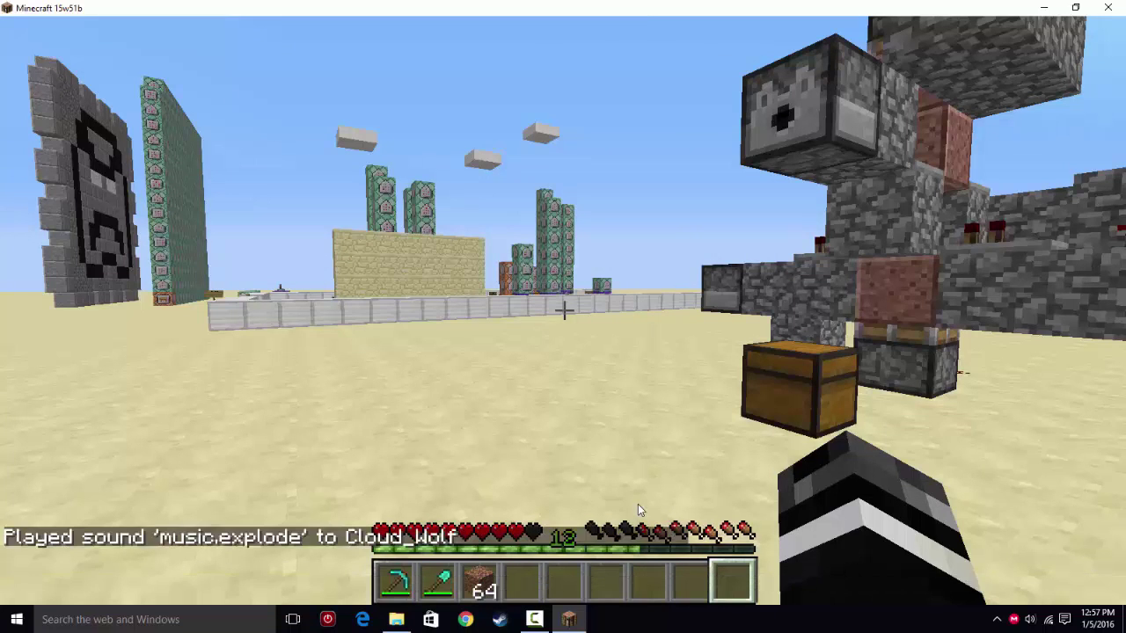
key(Escape)
click(508, 333)
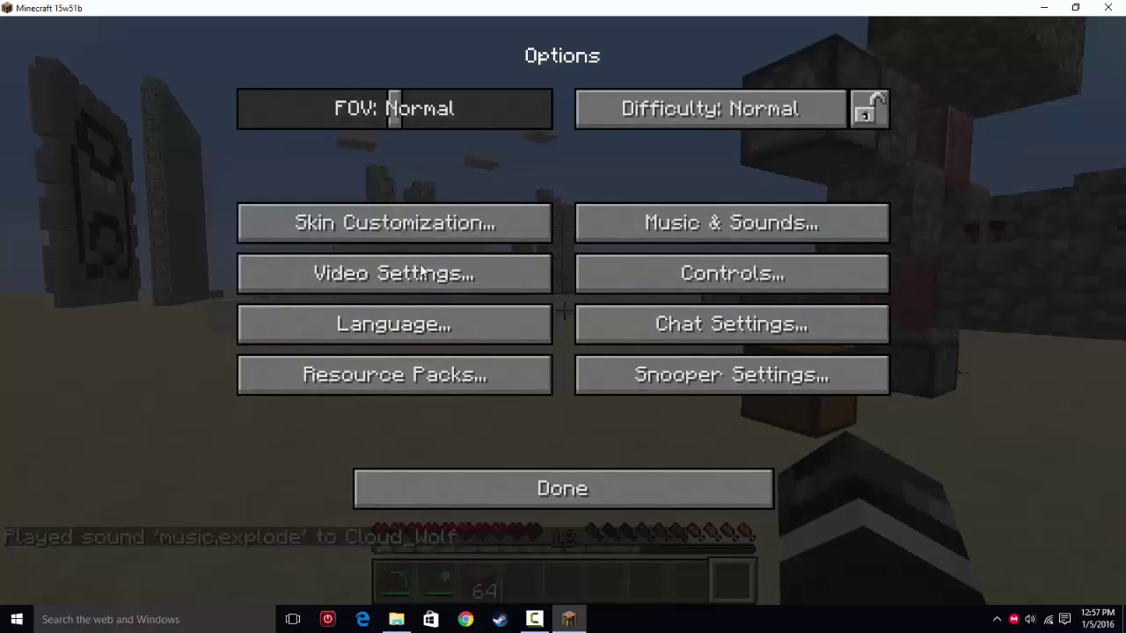
key(Escape)
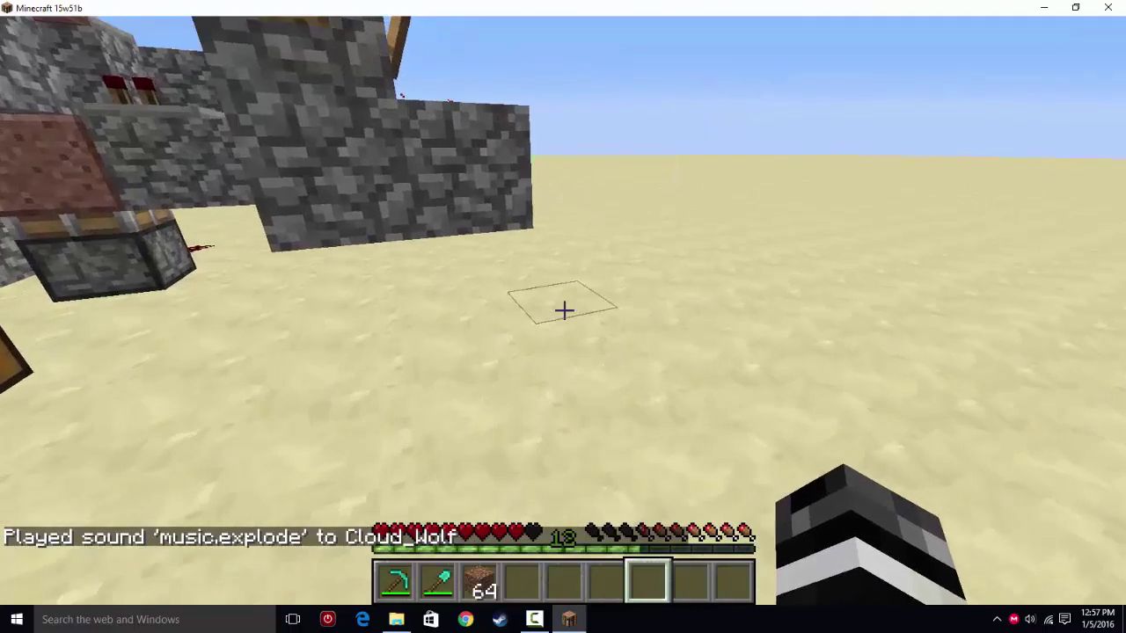
Open Custom Resources from the resourcepacks folder and review the music.explode entry in assets/minecraft/sounds.json.
key(e)
click(395, 621)
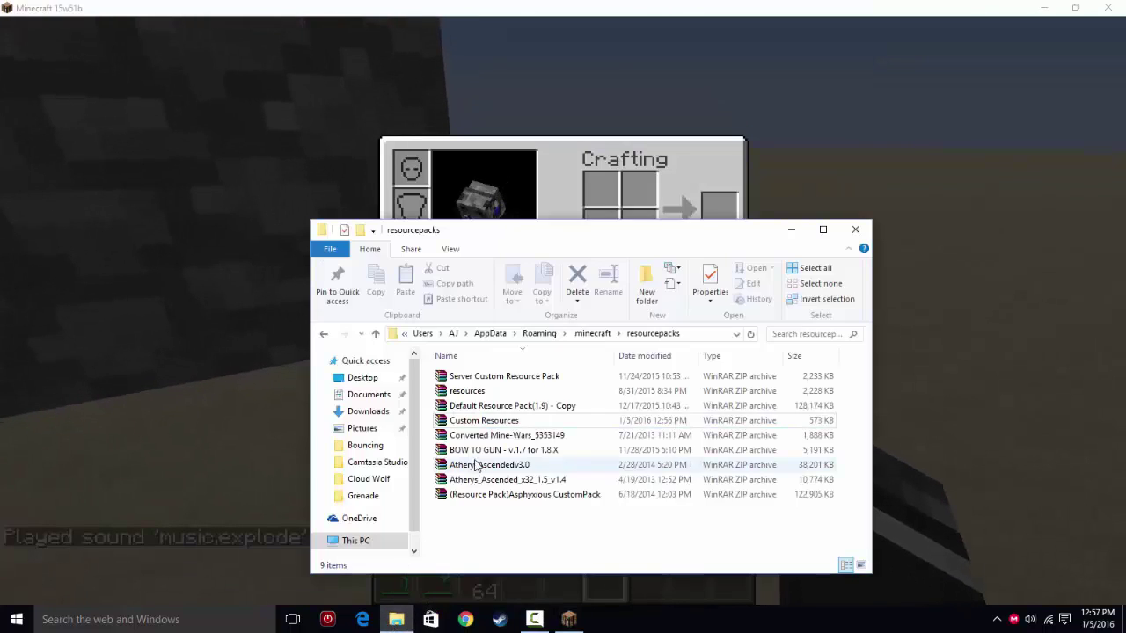
double_click(482, 420)
double_click(639, 262)
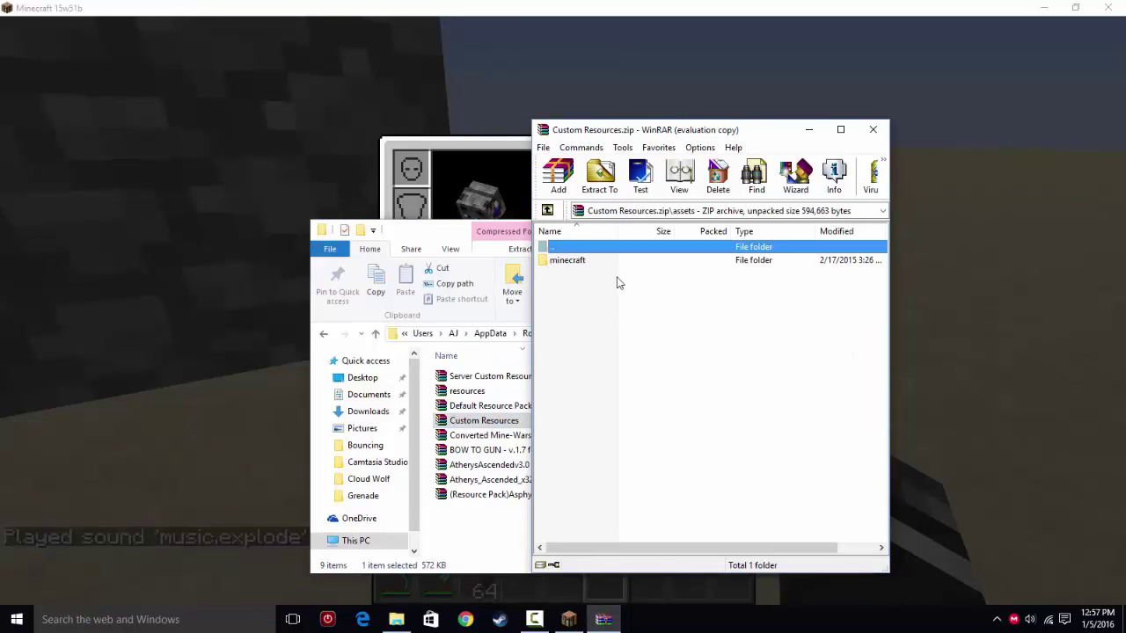
click(814, 298)
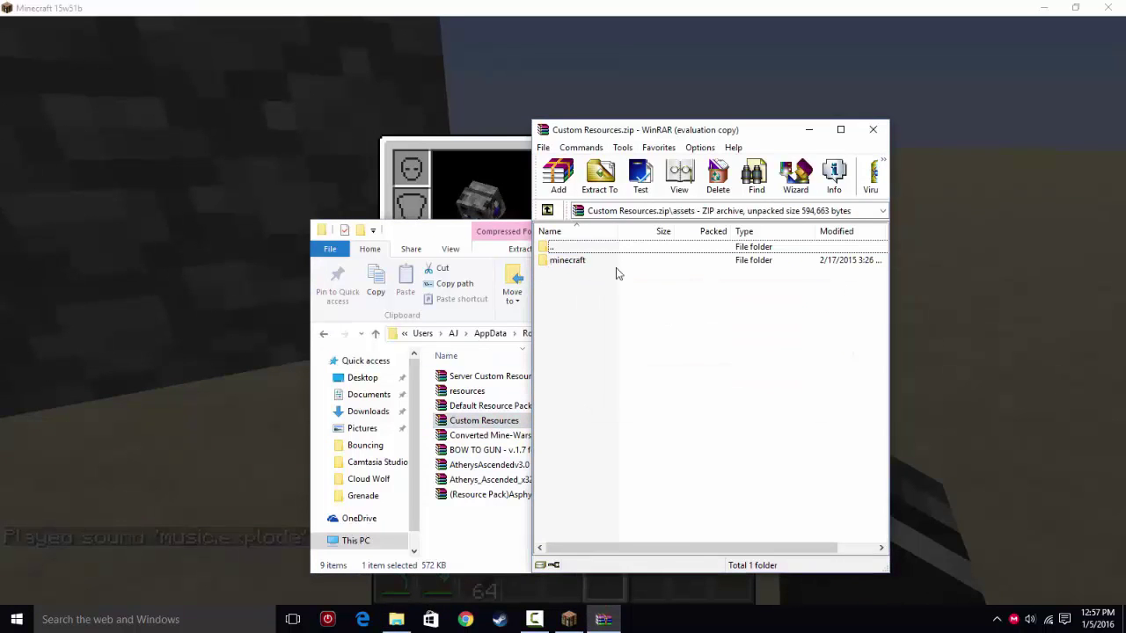
double_click(567, 261)
double_click(571, 274)
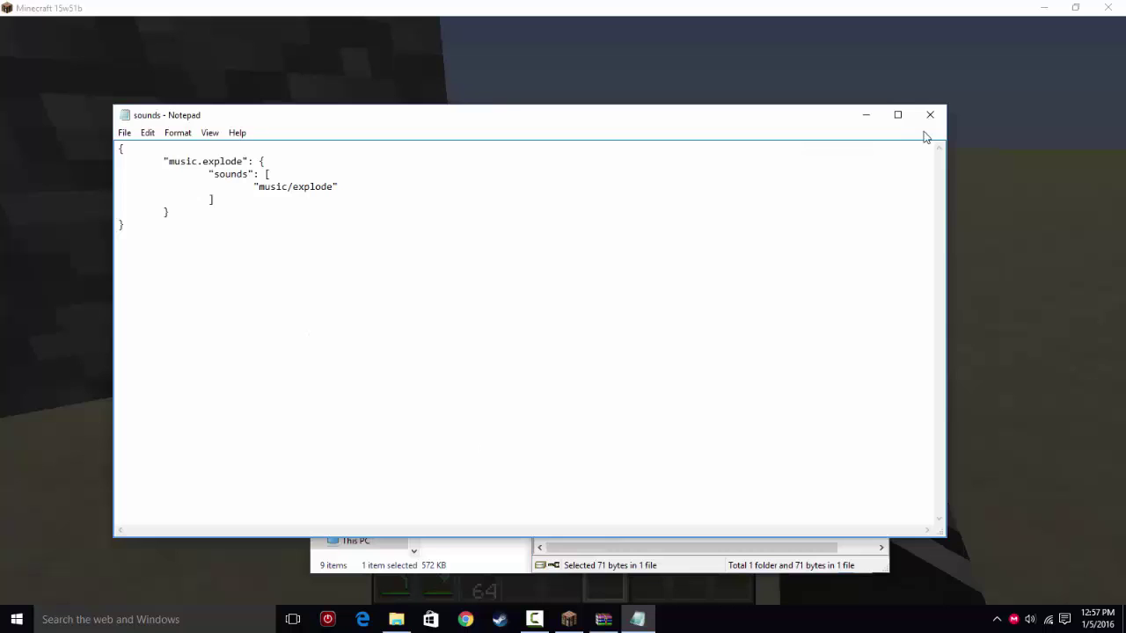
click(929, 115)
Open the archive's sounds/music folder and check the OGG file there against the path used in sounds.json.
click(612, 264)
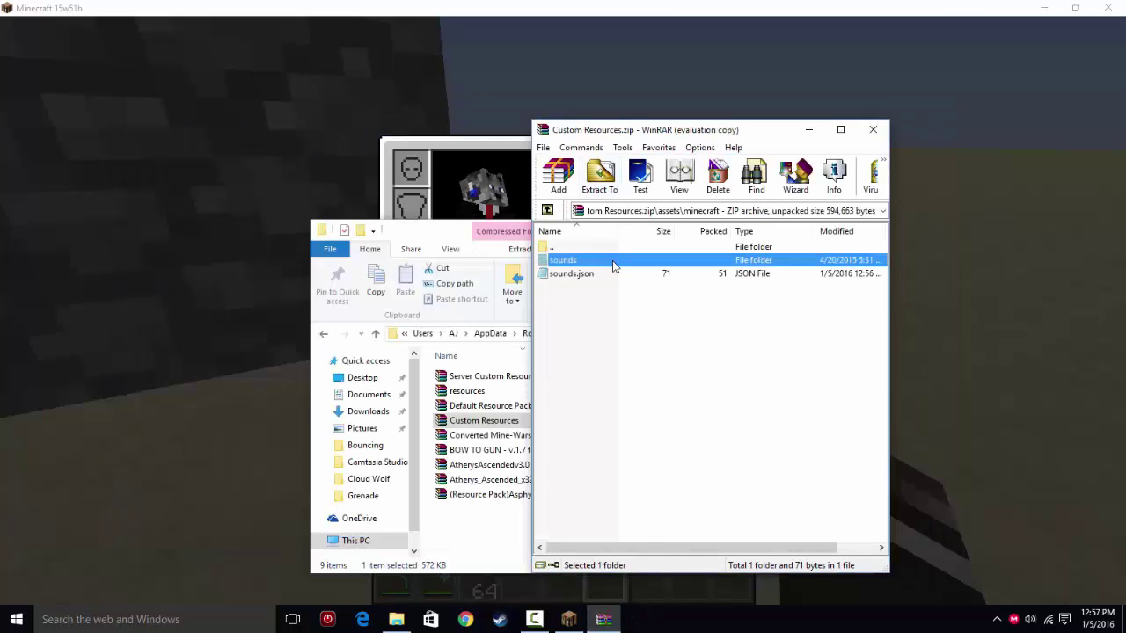
double_click(613, 262)
double_click(608, 262)
click(610, 262)
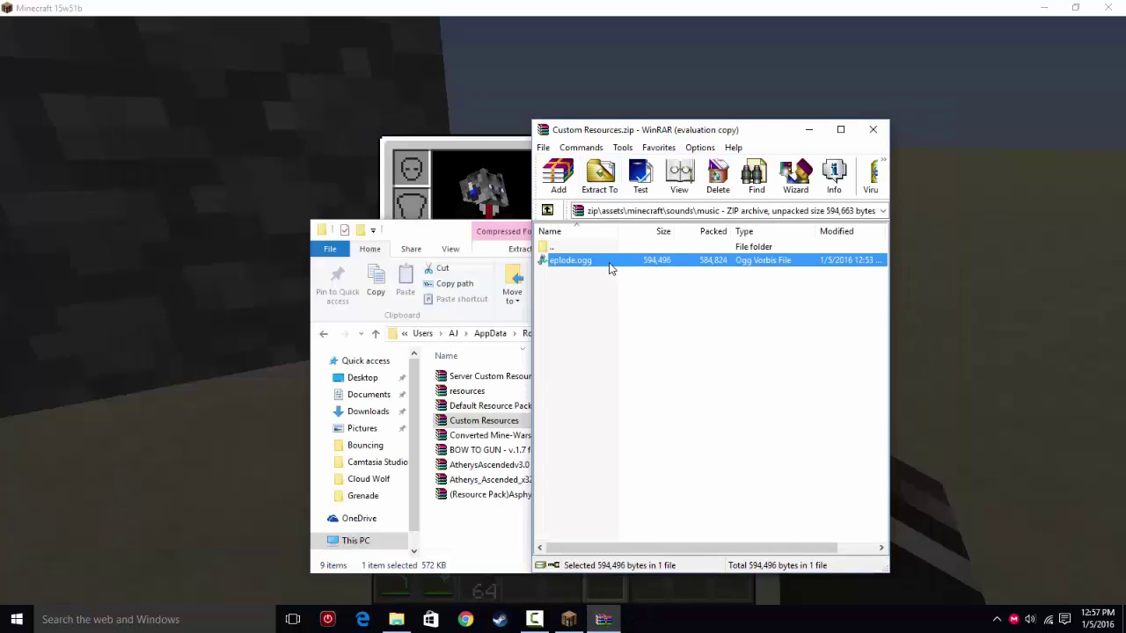
double_click(610, 262)
click(608, 451)
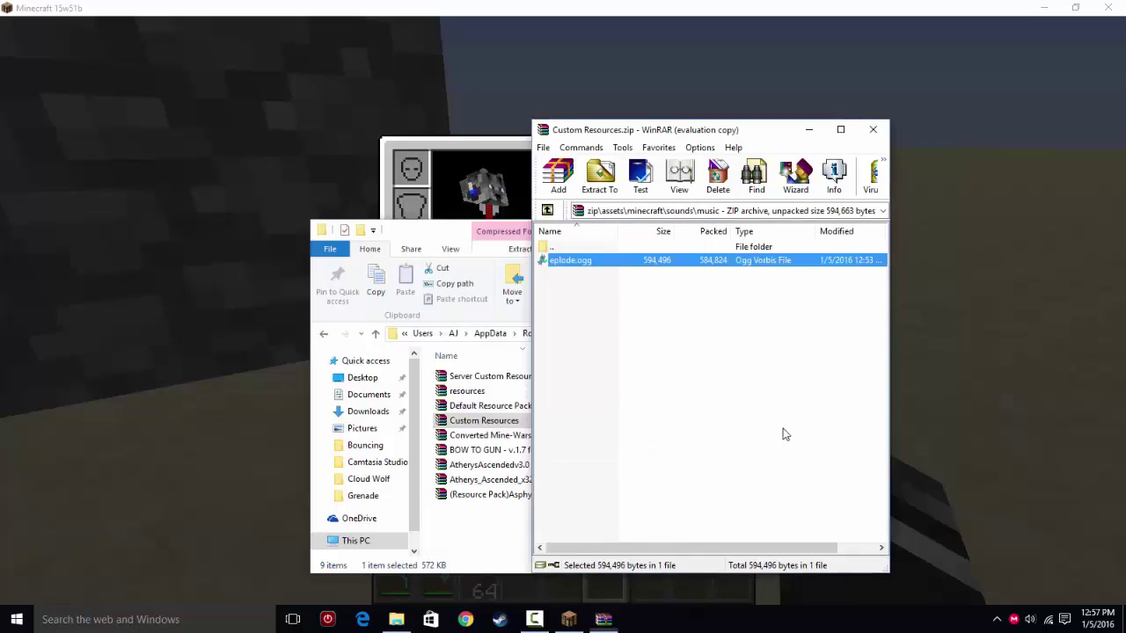
Try to rename eplode.ogg to explode.ogg in the archive's sounds/music folder, and close the archive.
right_click(619, 264)
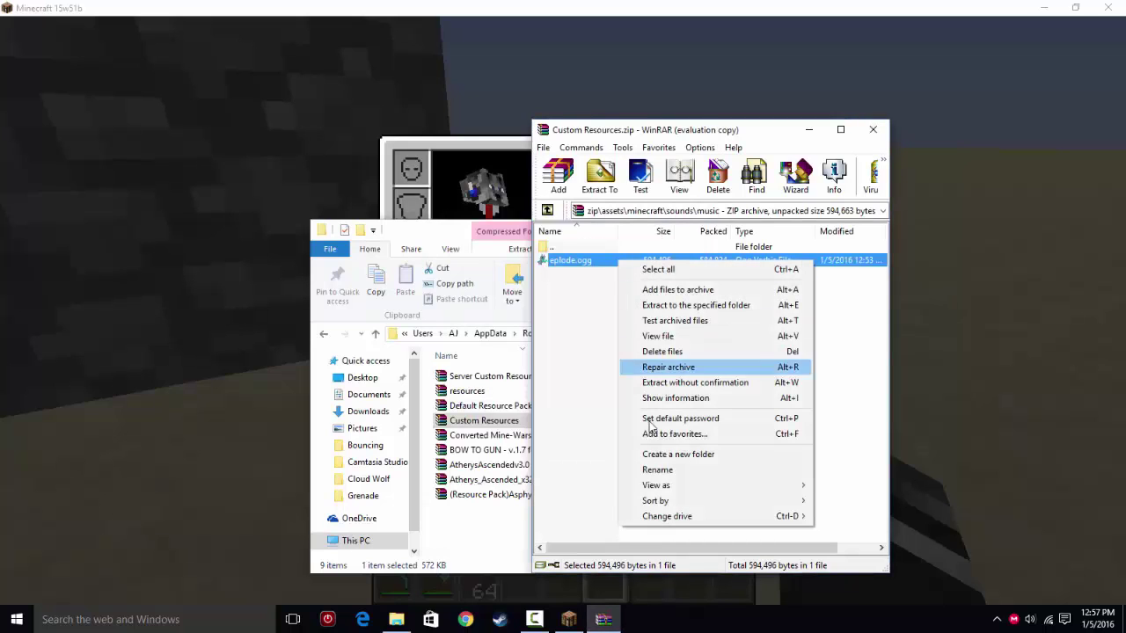
click(661, 471)
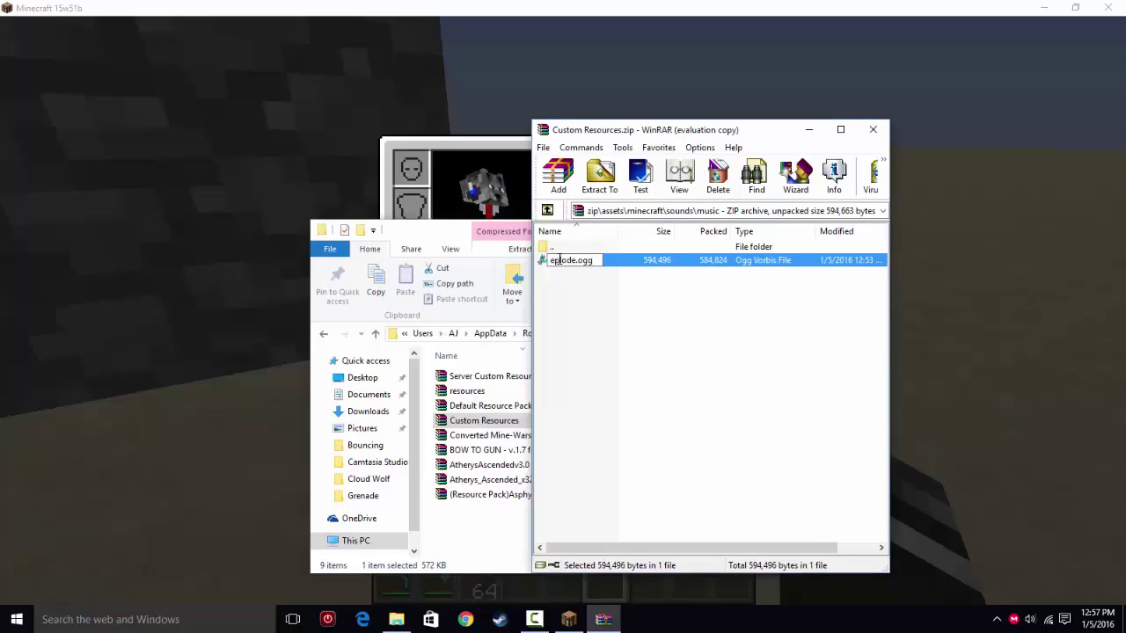
text(x)
key(Return)
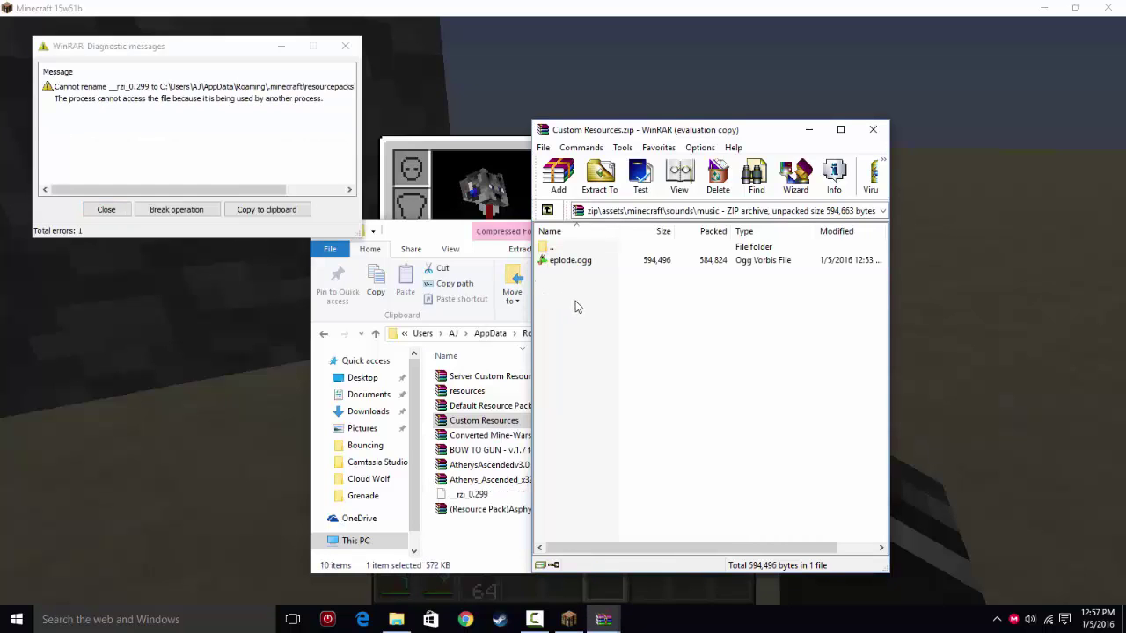
click(123, 211)
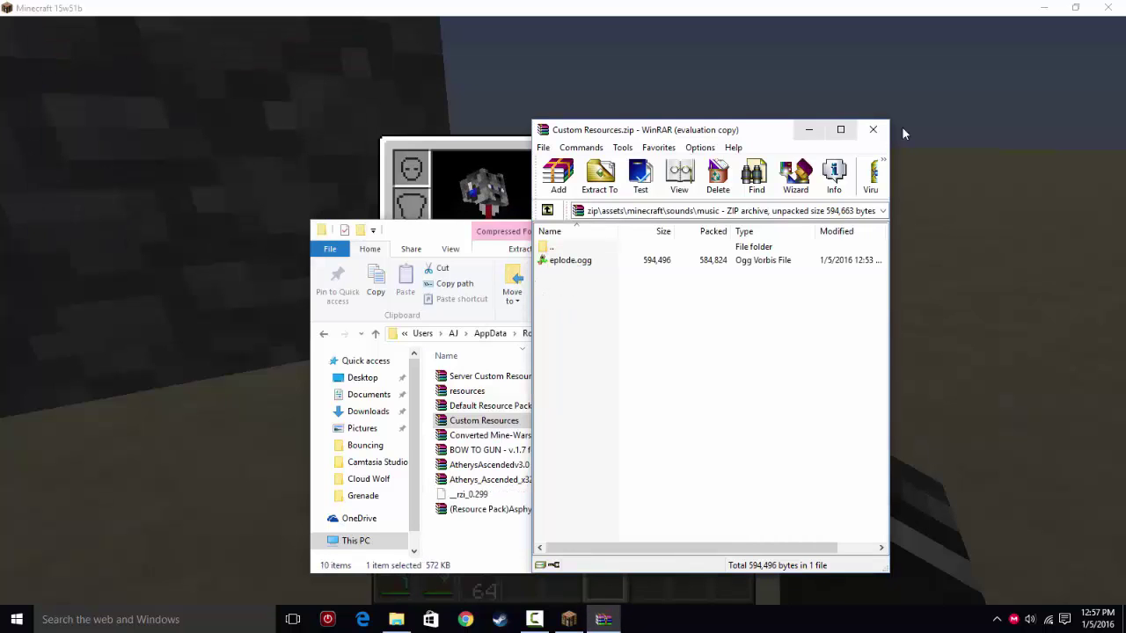
click(884, 129)
Deactivate the Custom Resources.zip resource pack in Minecraft's options, return to the world and minimise the game.
key(Escape)
key(Escape)
click(422, 345)
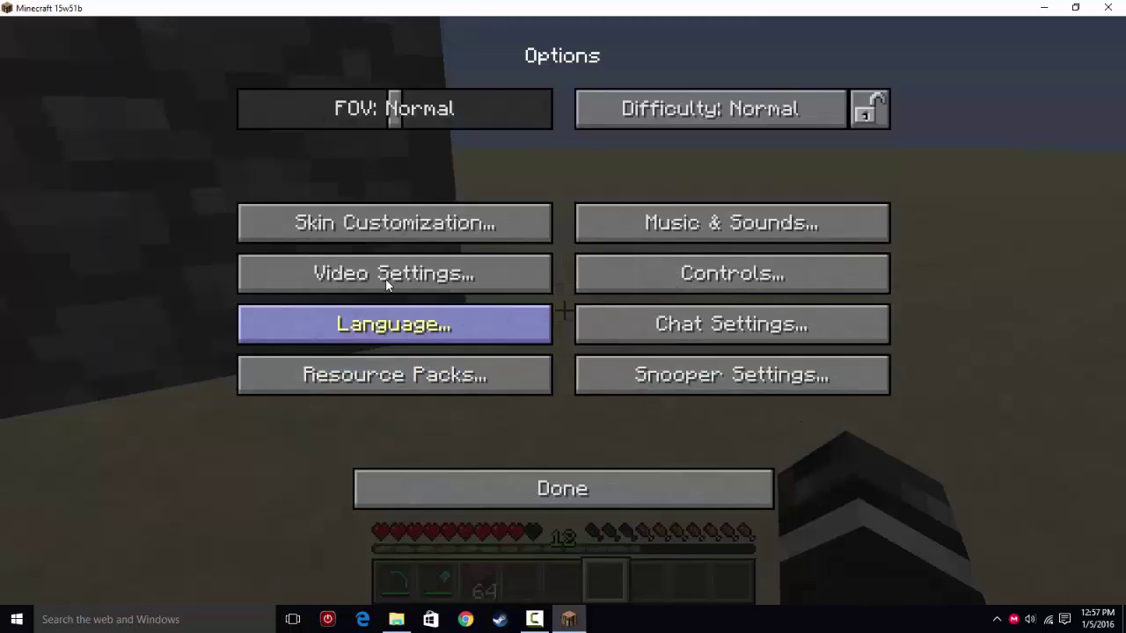
click(413, 374)
click(603, 154)
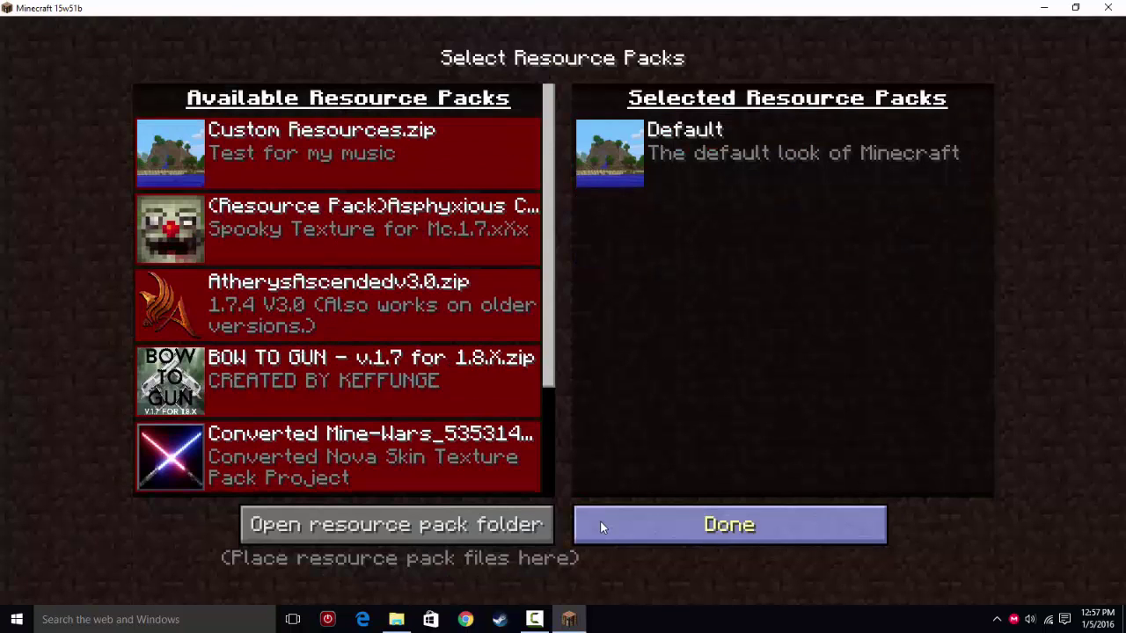
click(729, 525)
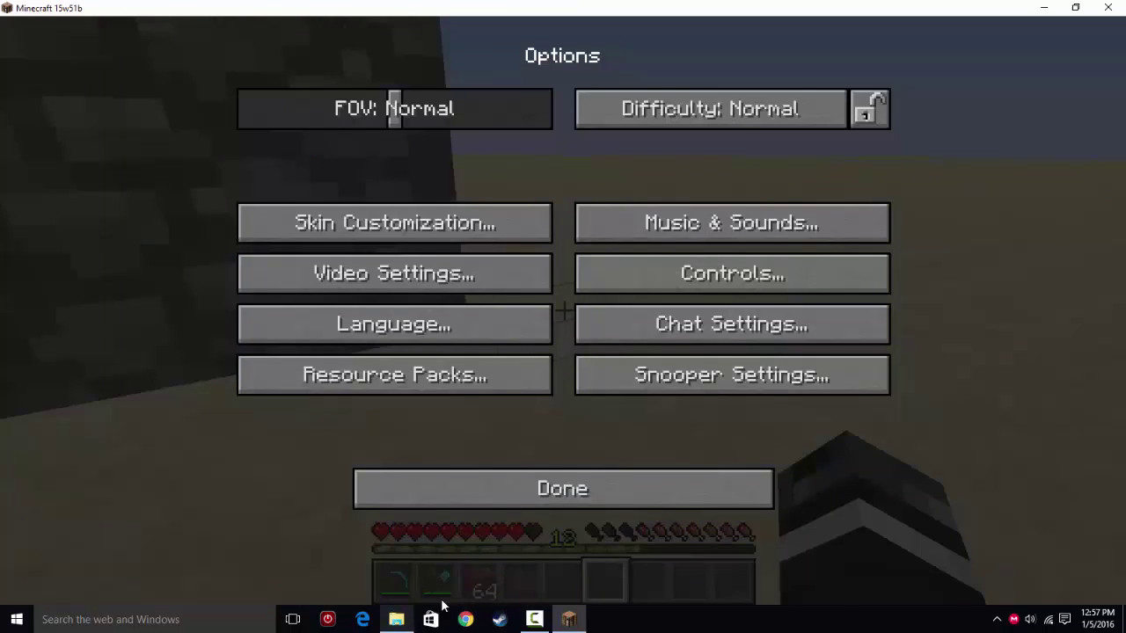
key(Escape)
key(e)
click(1044, 8)
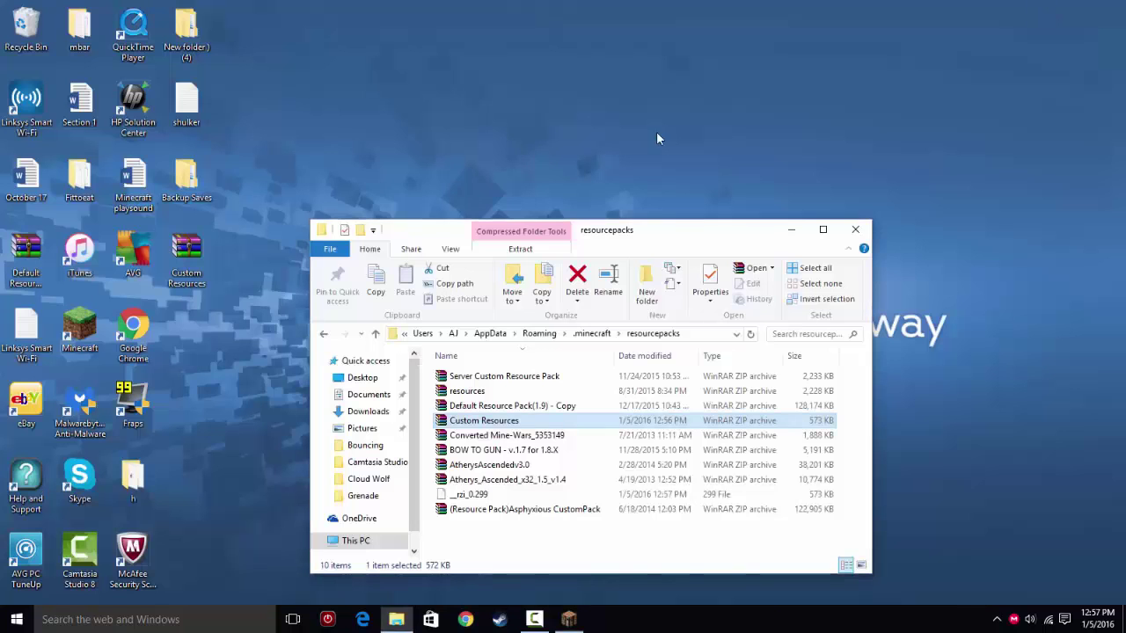
Reopen Custom Resources from the resourcepacks folder and go to assets/minecraft/sounds/music, dismissing the licence reminder.
right_click(482, 419)
click(518, 102)
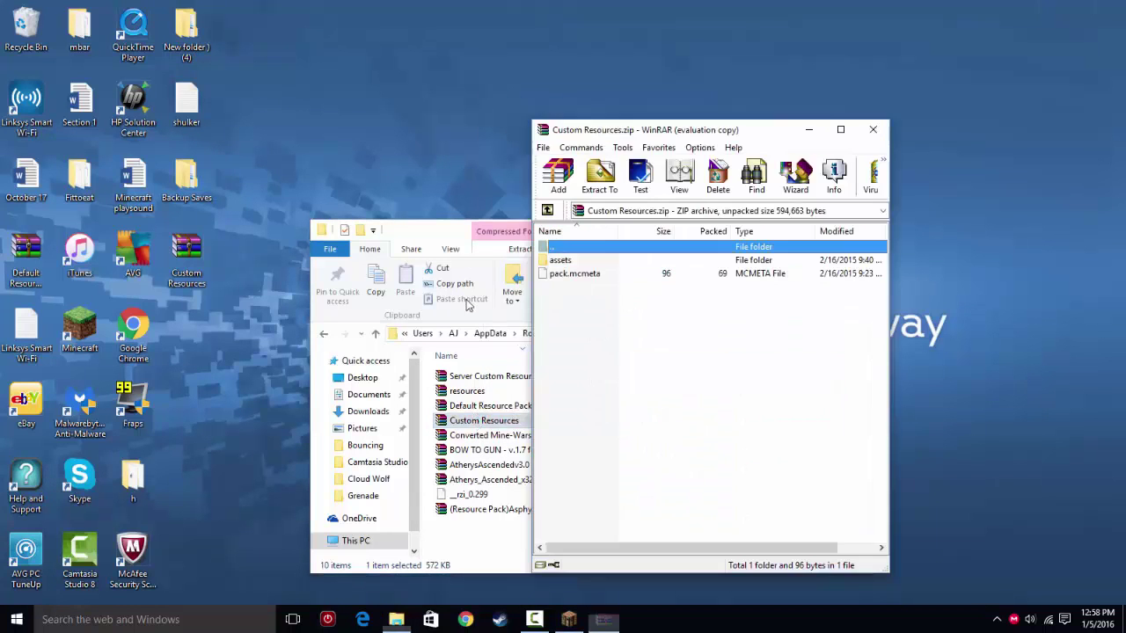
double_click(592, 259)
click(593, 261)
double_click(592, 261)
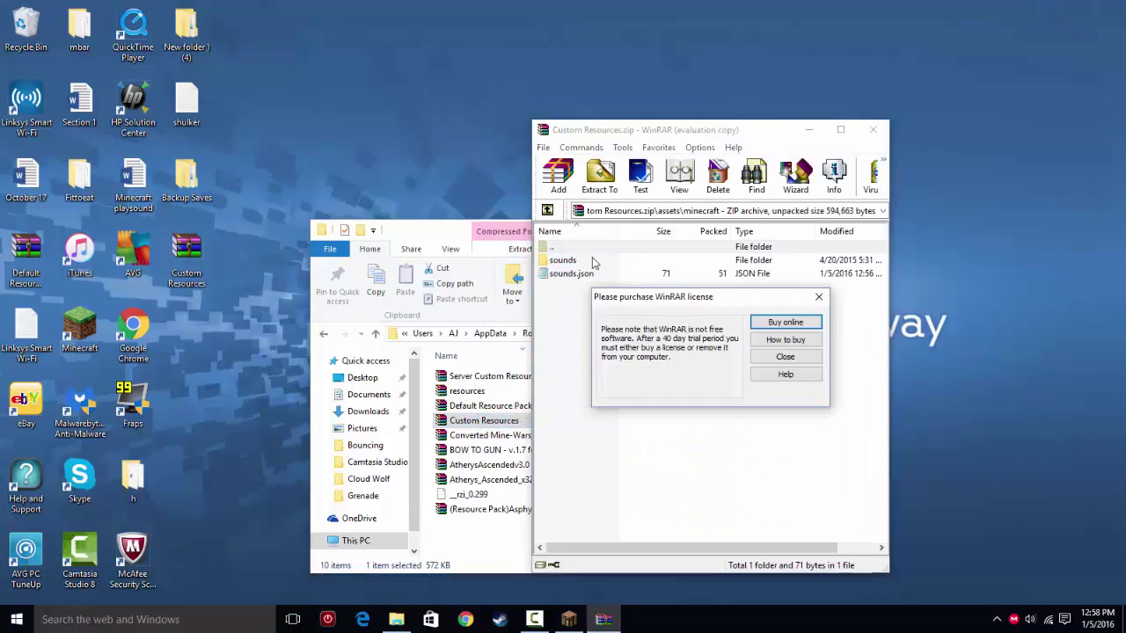
key(Escape)
click(627, 266)
double_click(626, 265)
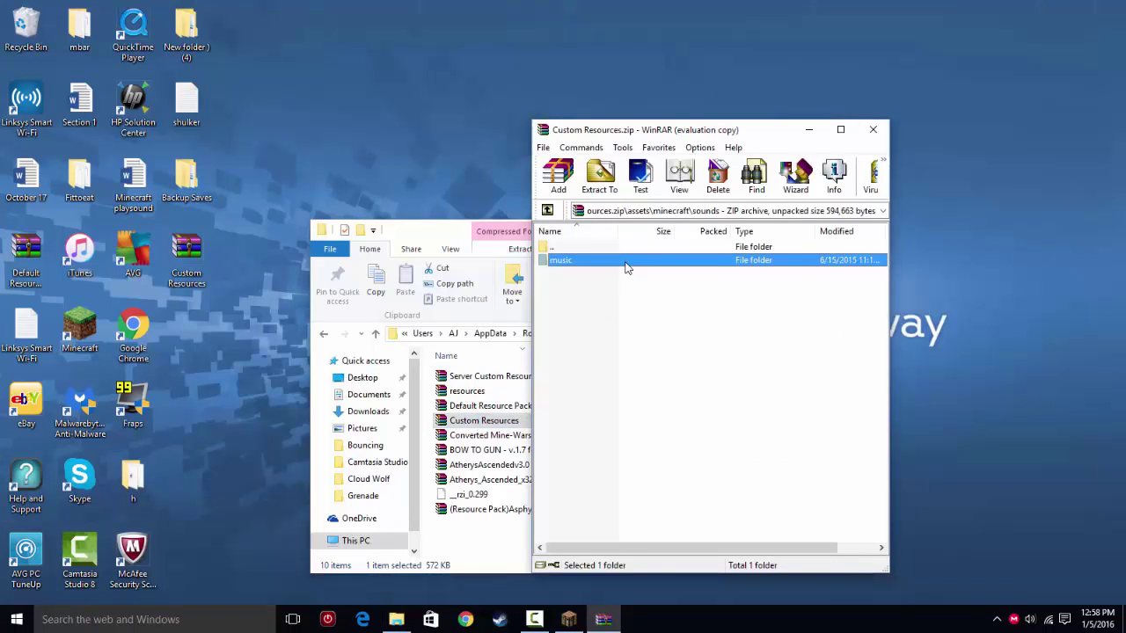
double_click(626, 265)
Try again to rename eplode.ogg to explode.ogg with Minecraft minimised, and close the archive.
right_click(626, 266)
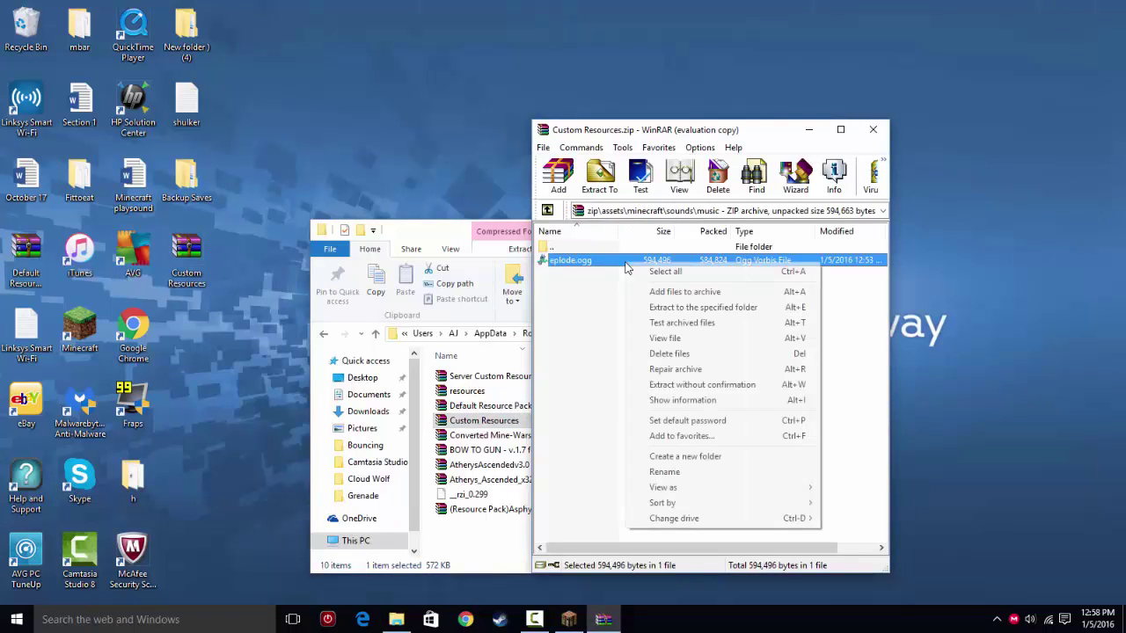
click(664, 472)
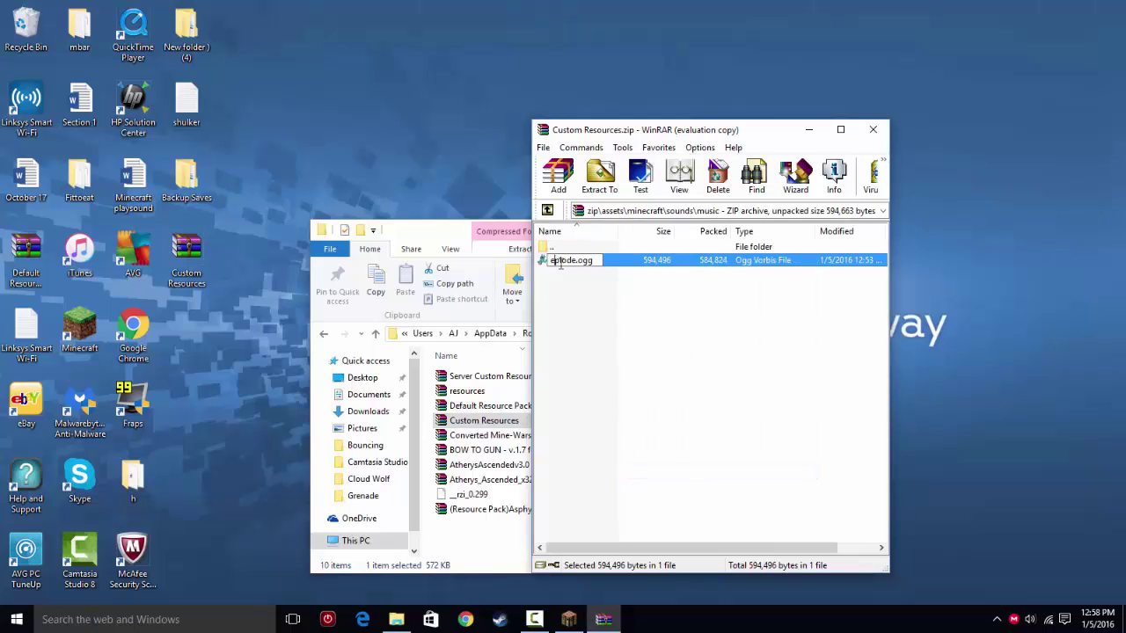
click(653, 364)
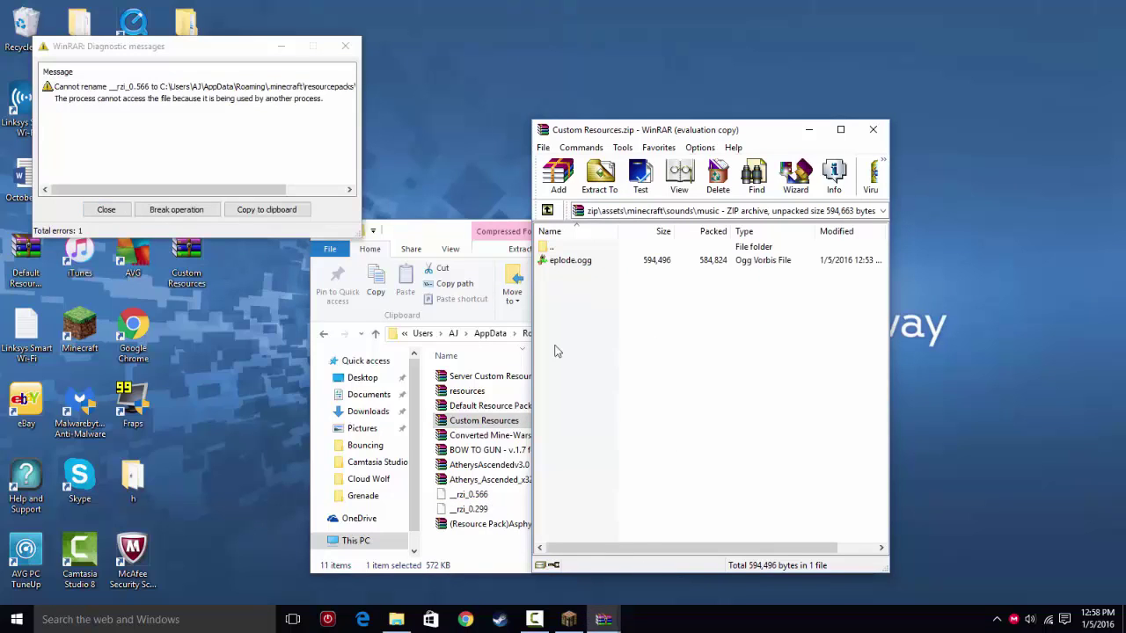
click(106, 209)
click(872, 129)
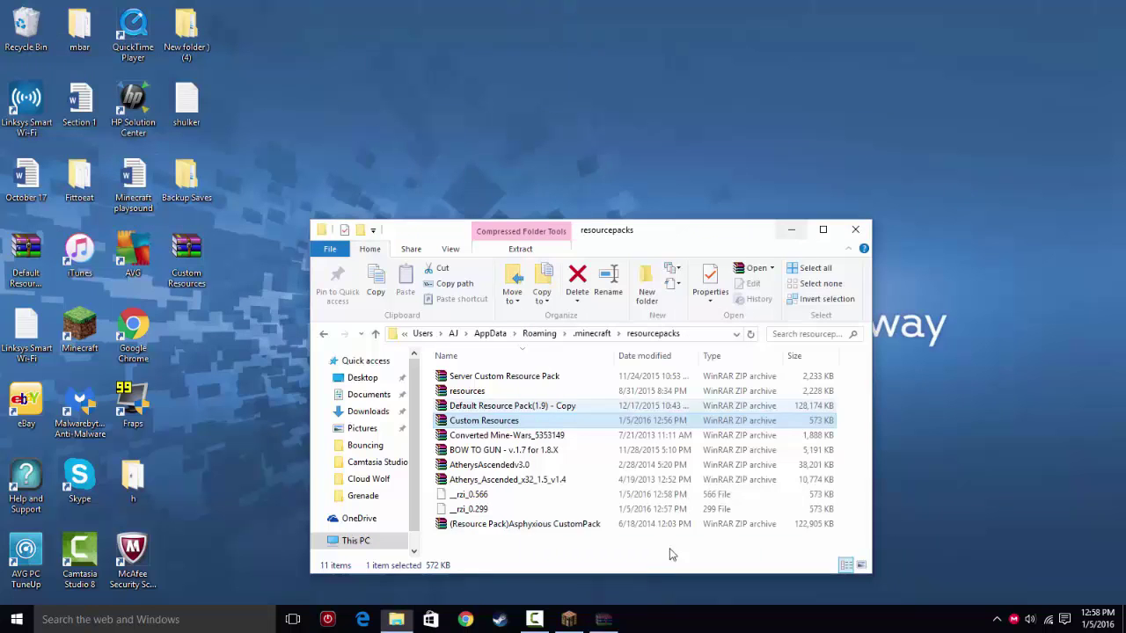
Close Minecraft and open the Custom Resources archive at assets/minecraft/sounds/music.
right_click(566, 620)
click(497, 589)
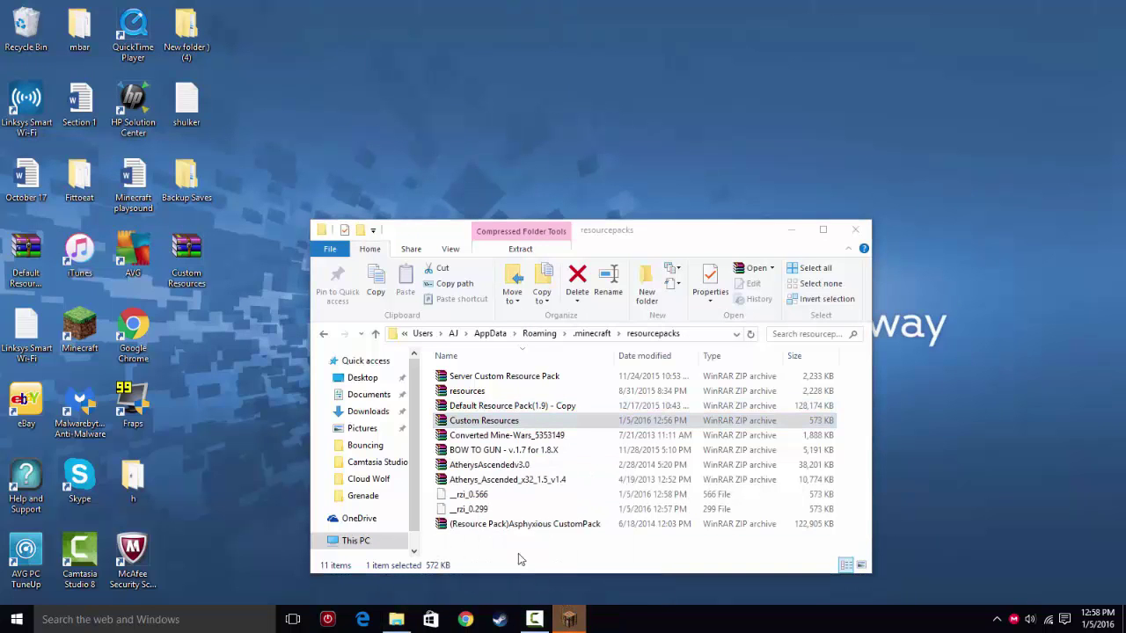
double_click(495, 423)
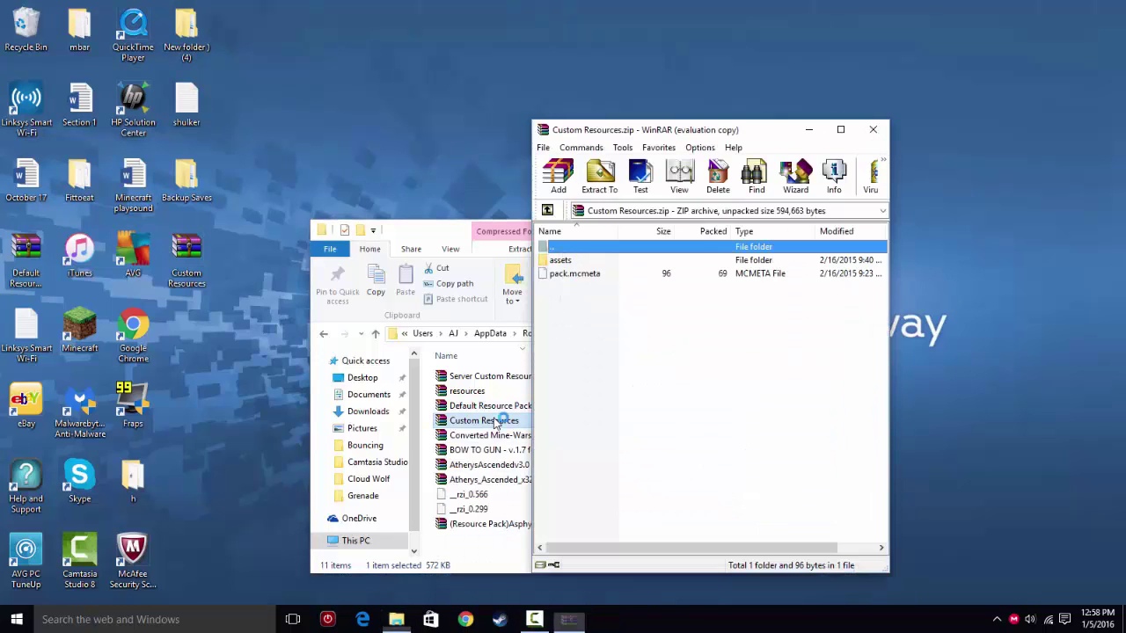
click(652, 261)
double_click(651, 261)
double_click(651, 261)
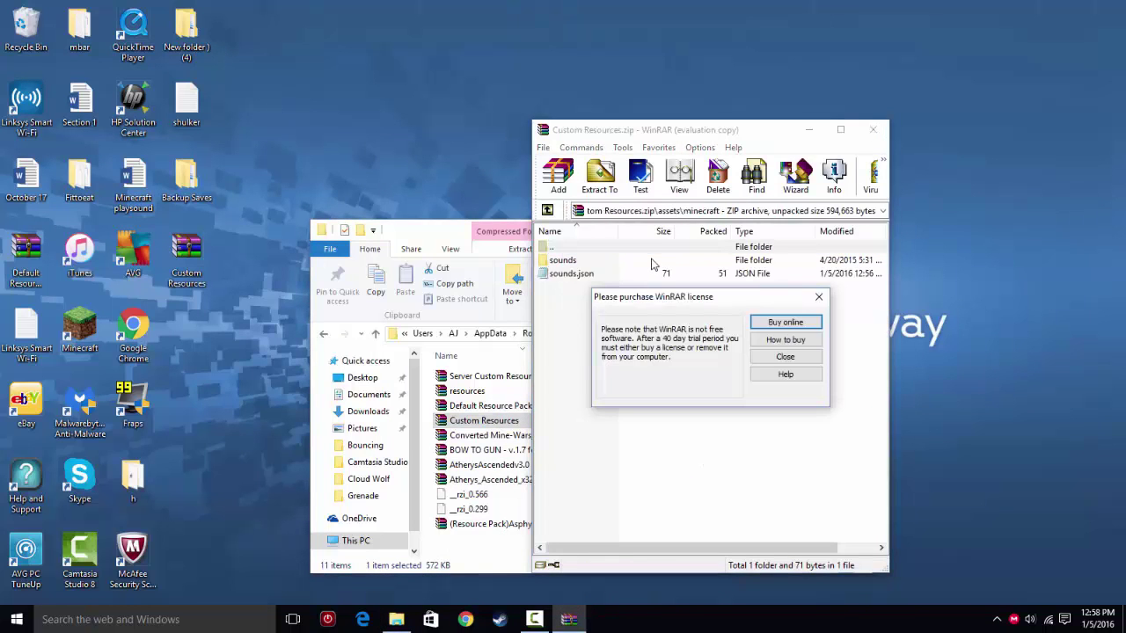
click(819, 299)
double_click(630, 261)
double_click(630, 262)
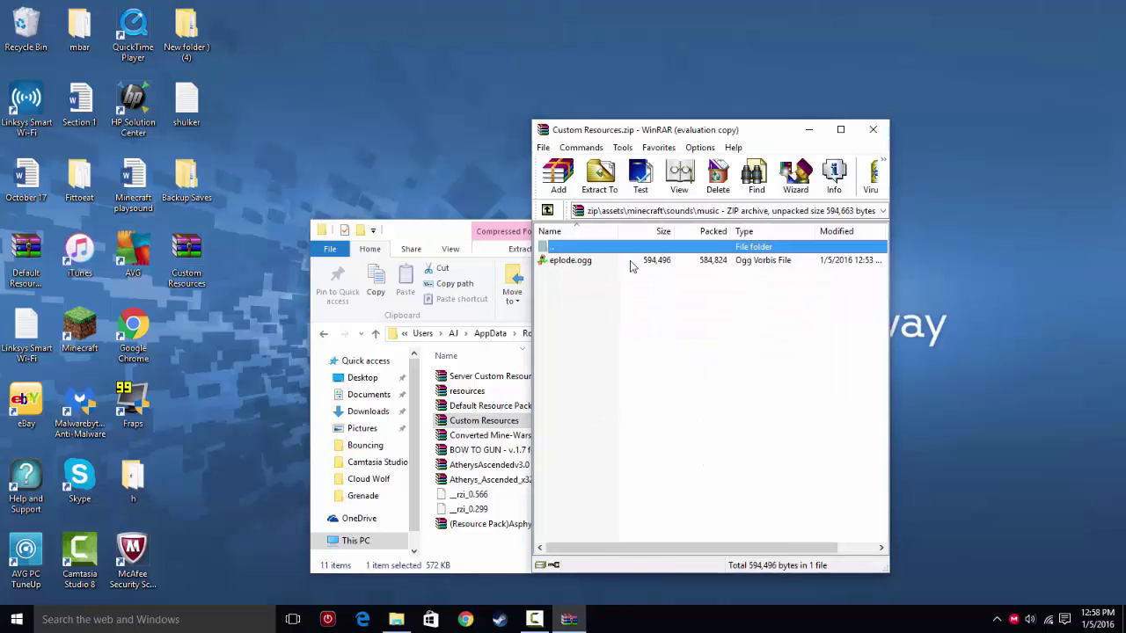
Rename eplode.ogg to explode.ogg inside the archive and close the archive.
click(630, 262)
right_click(630, 262)
click(666, 468)
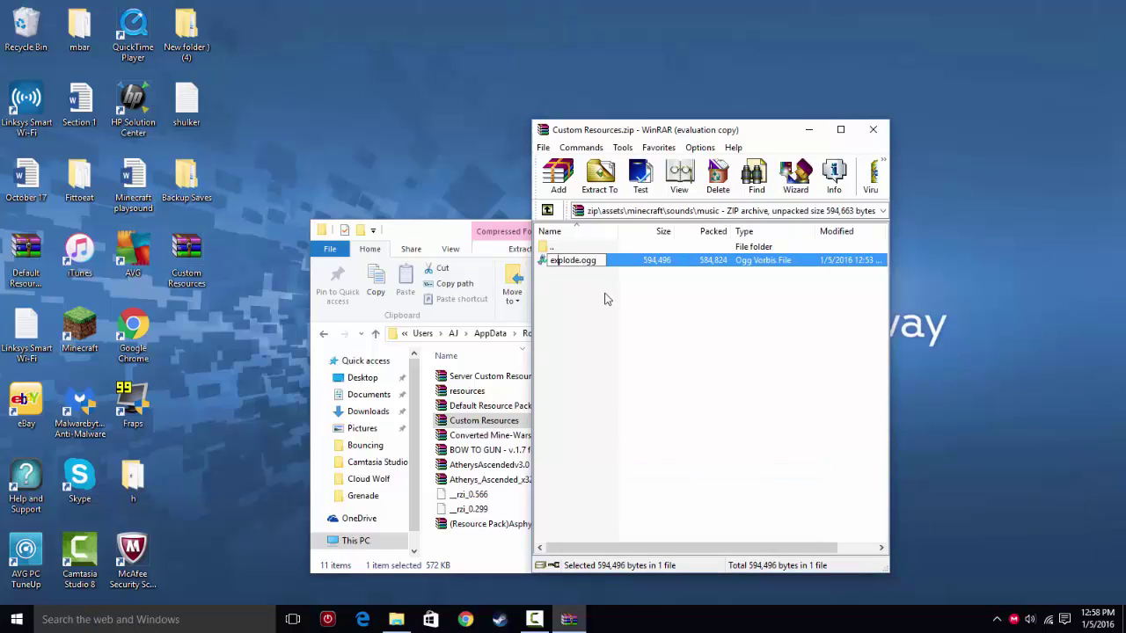
click(642, 349)
click(877, 130)
Delete the temporary files __rzi_0.566 and __rzi_0.299 from the resourcepacks folder.
click(479, 494)
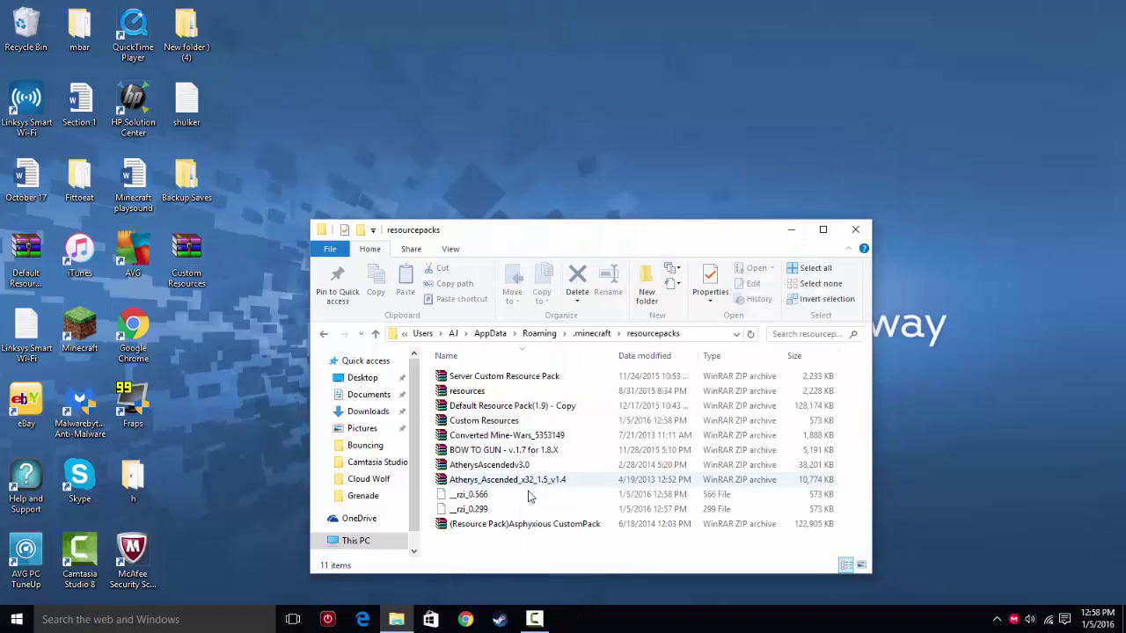
ctrl+click(515, 510)
key(Delete)
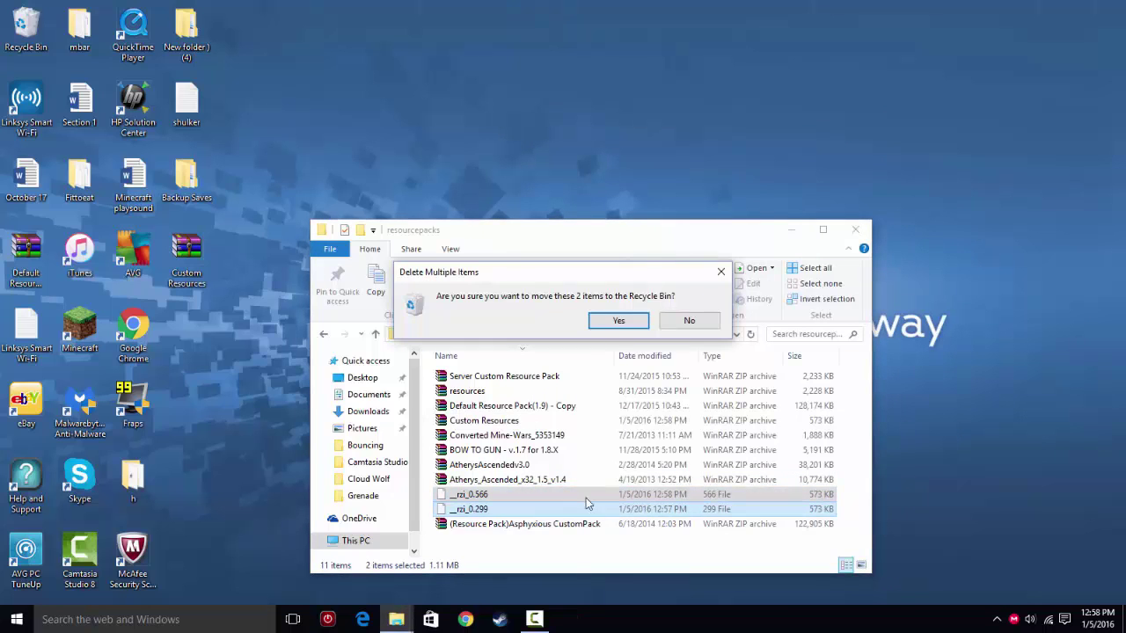
click(618, 320)
Relaunch Minecraft 15w51b from the desktop, load the singleplayer world and maximise the game window.
click(94, 321)
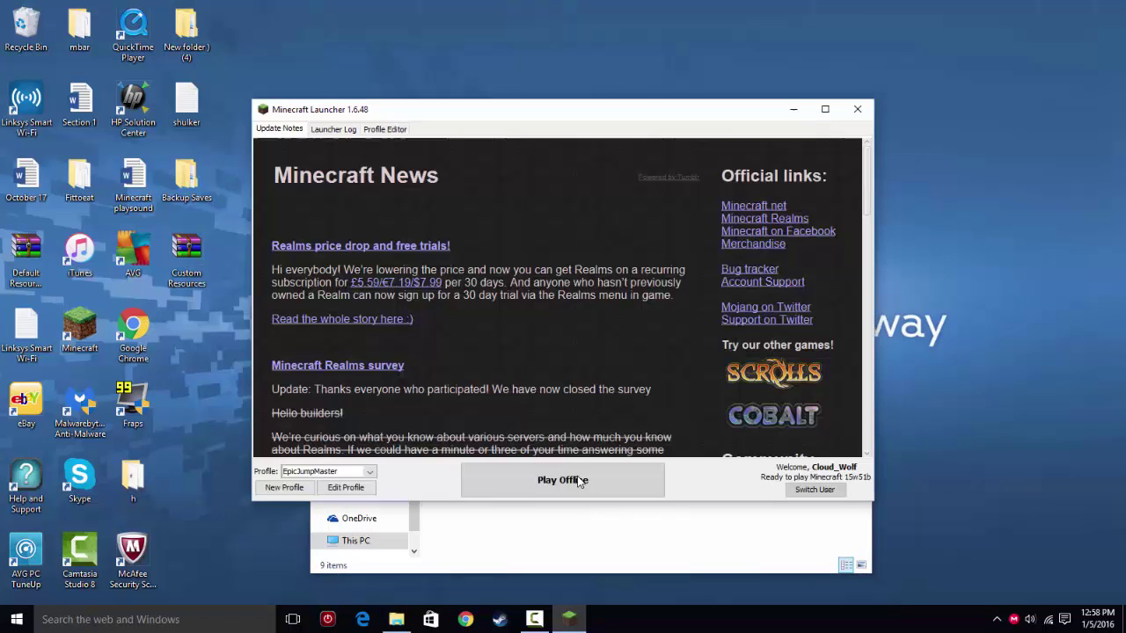
click(578, 482)
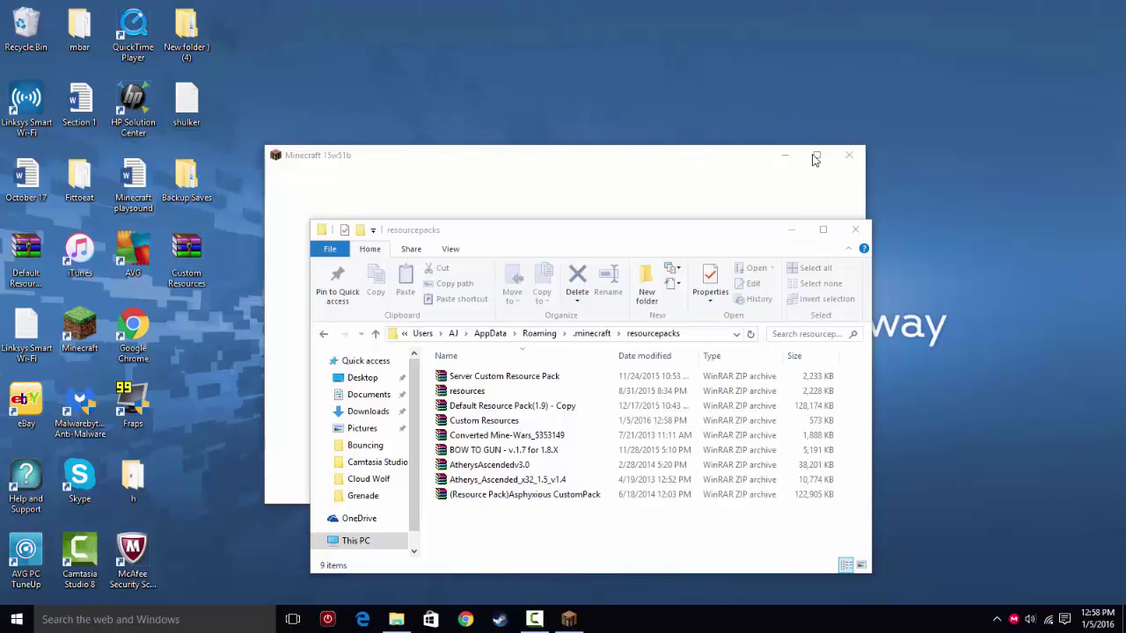
click(624, 158)
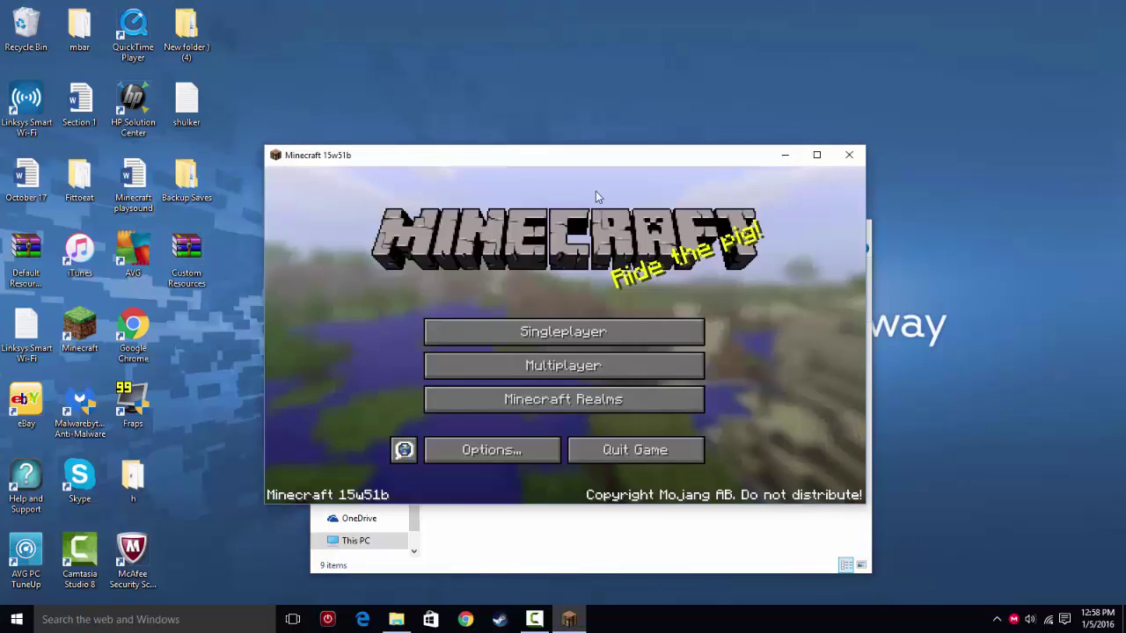
click(563, 329)
double_click(507, 240)
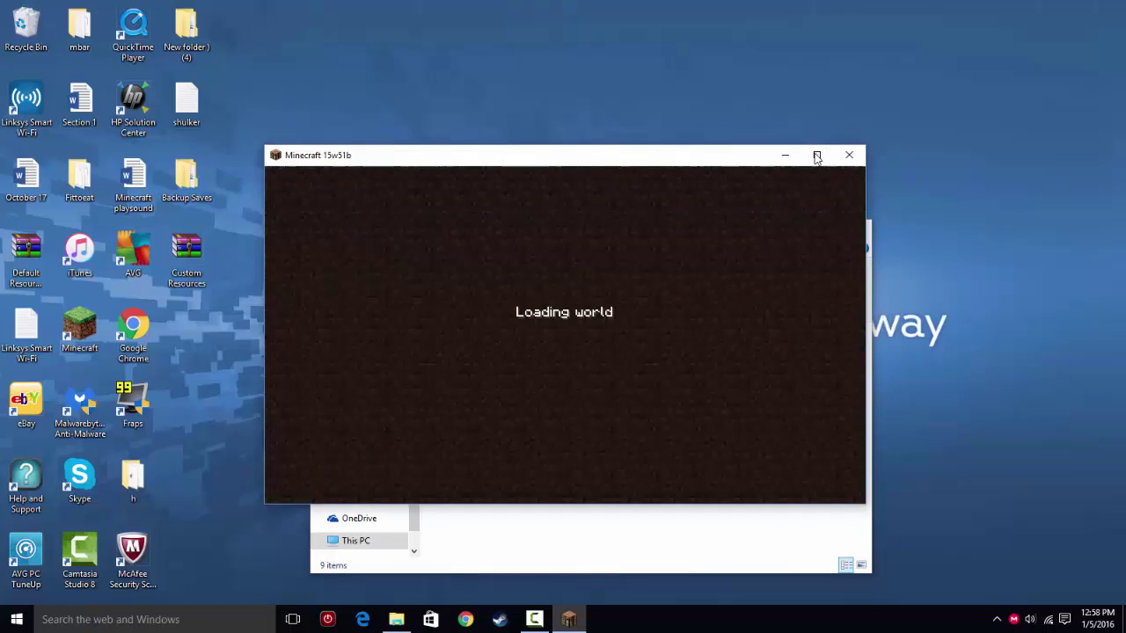
click(816, 155)
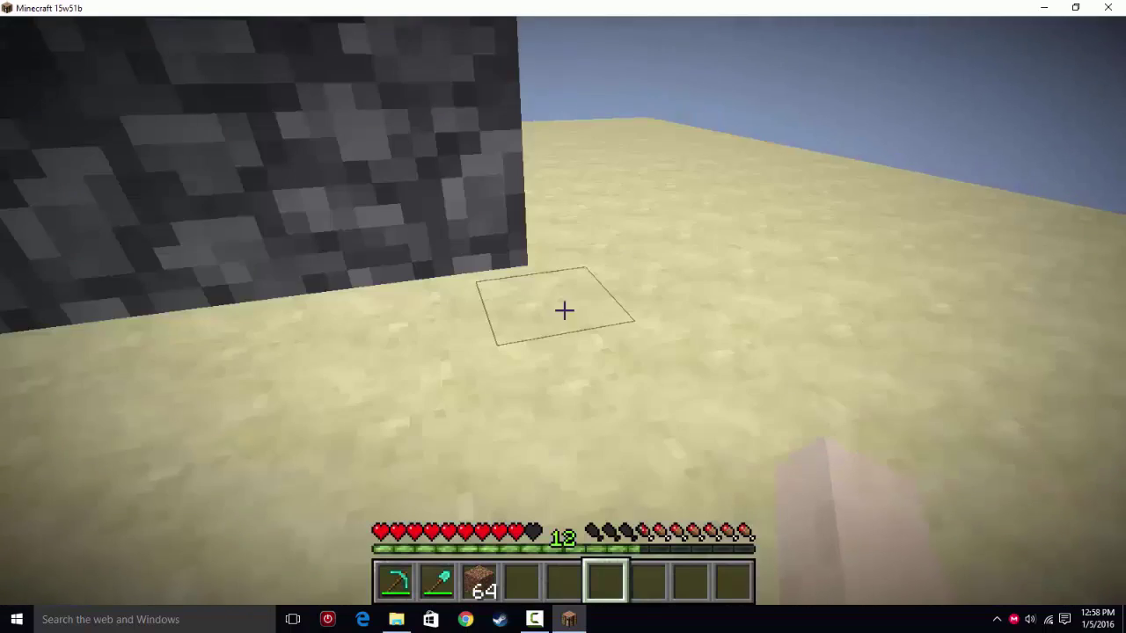
text(/)
key(Escape)
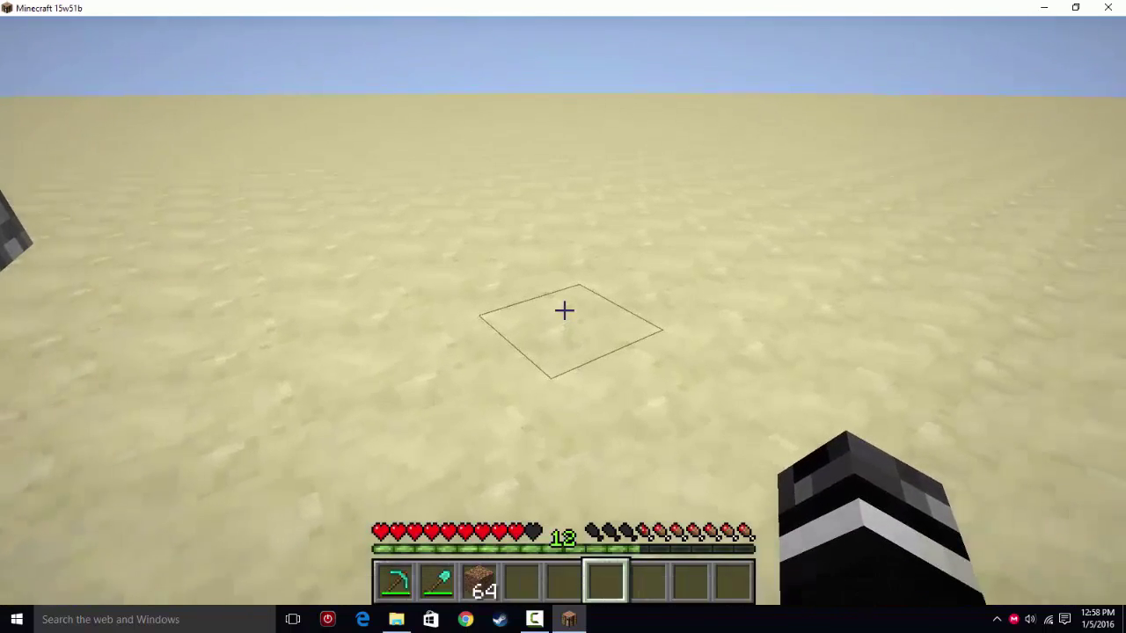
Try to activate the Custom Resources.zip resource pack, accepting that it was made for an older version.
key(Escape)
click(508, 345)
click(371, 377)
scroll(173, 351, down, 3)
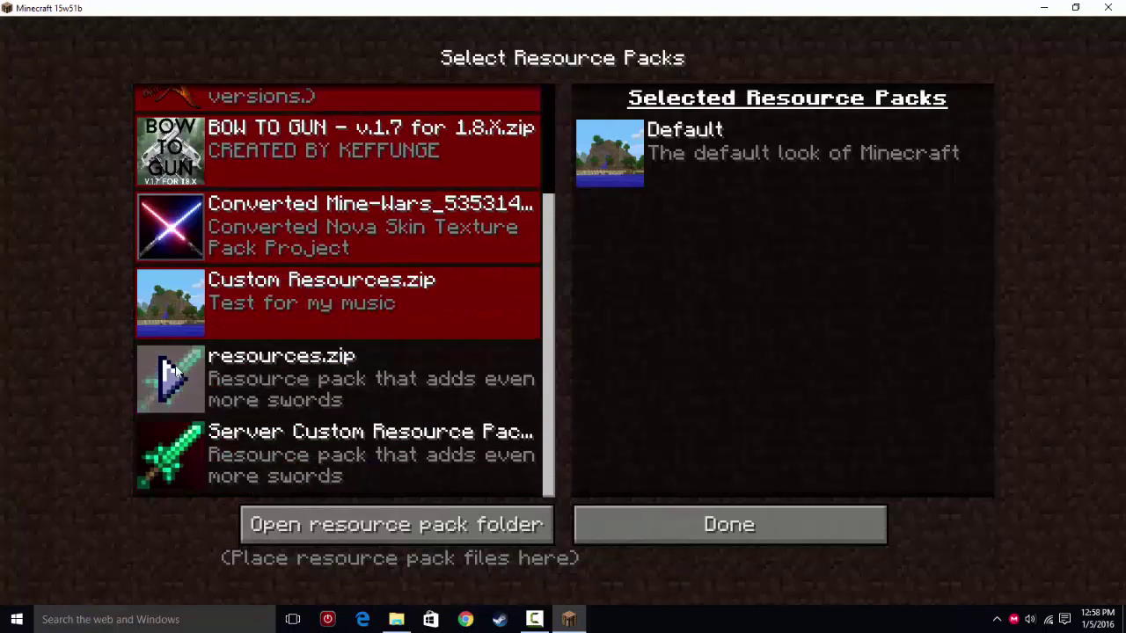
click(172, 311)
click(498, 346)
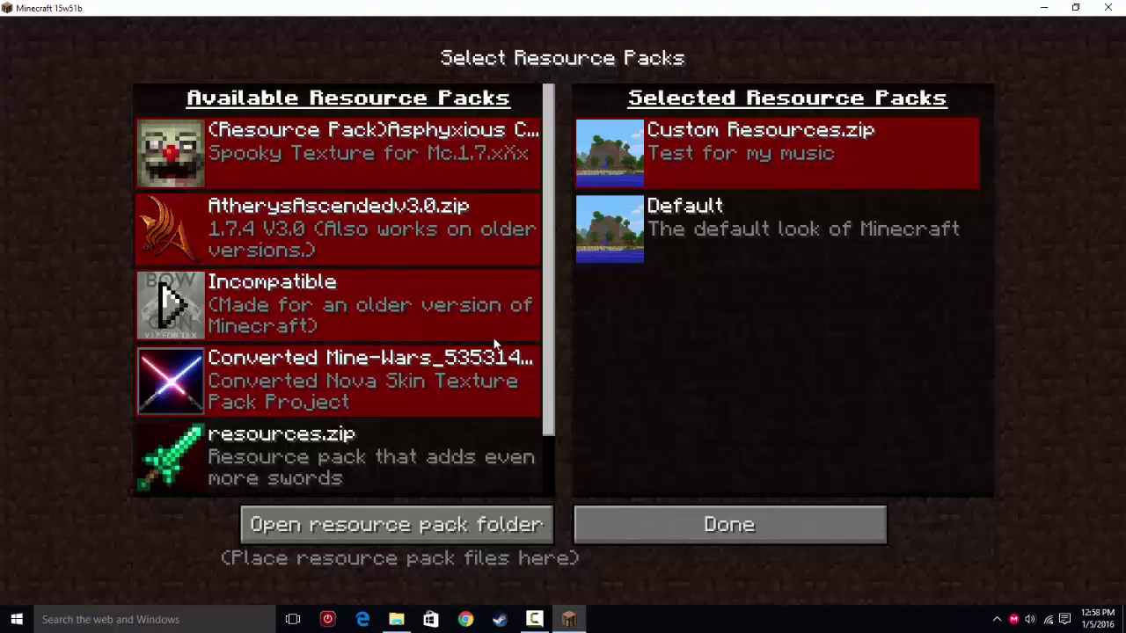
key(Escape)
Run the chat command /playsound music.explode @a to test the renamed sound.
text(/playsound music.explode)
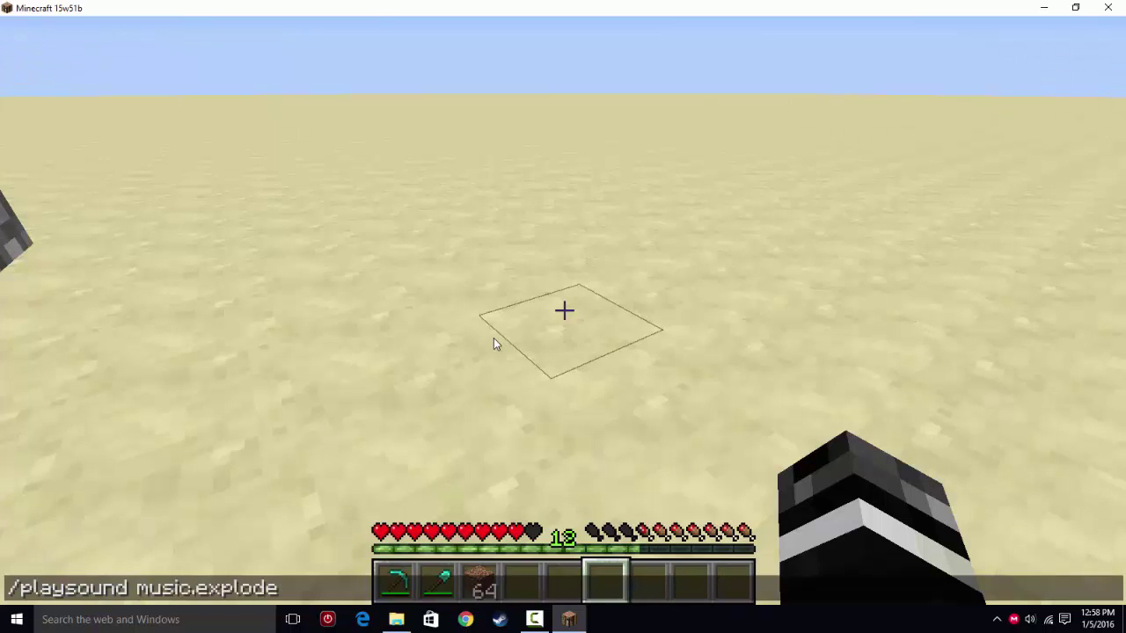
key(Return)
key(e)
key(Escape)
Activate Custom Resources.zip in the resource pack options, accepting the older-version pack, and return to the world.
key(Escape)
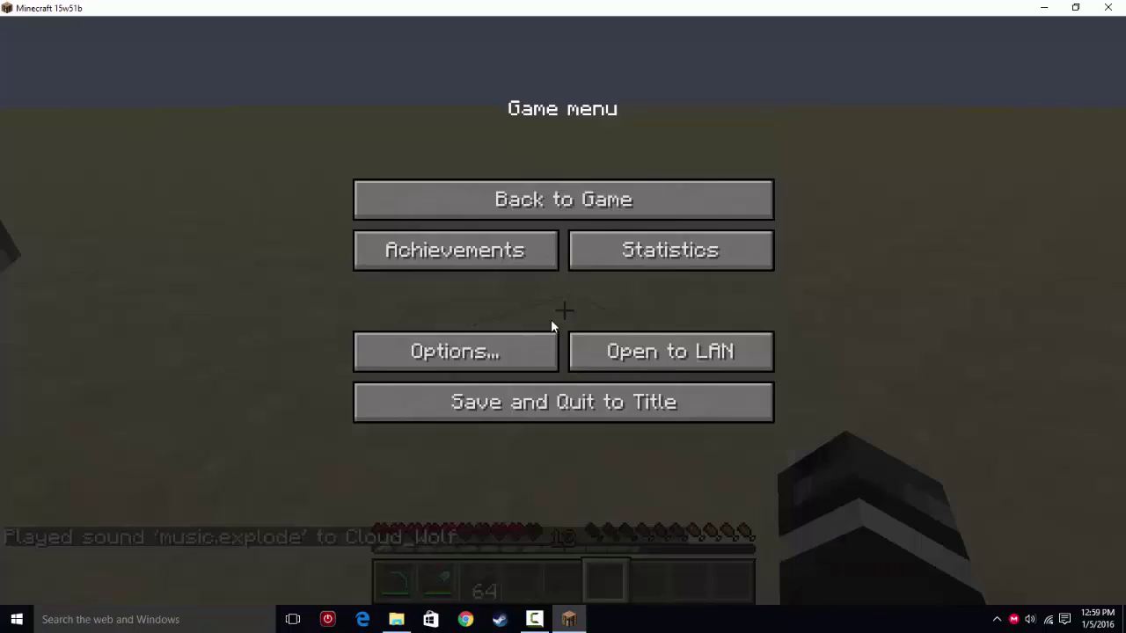
click(395, 343)
click(404, 362)
key(Escape)
key(Escape)
click(394, 348)
click(395, 376)
scroll(171, 343, down, 2)
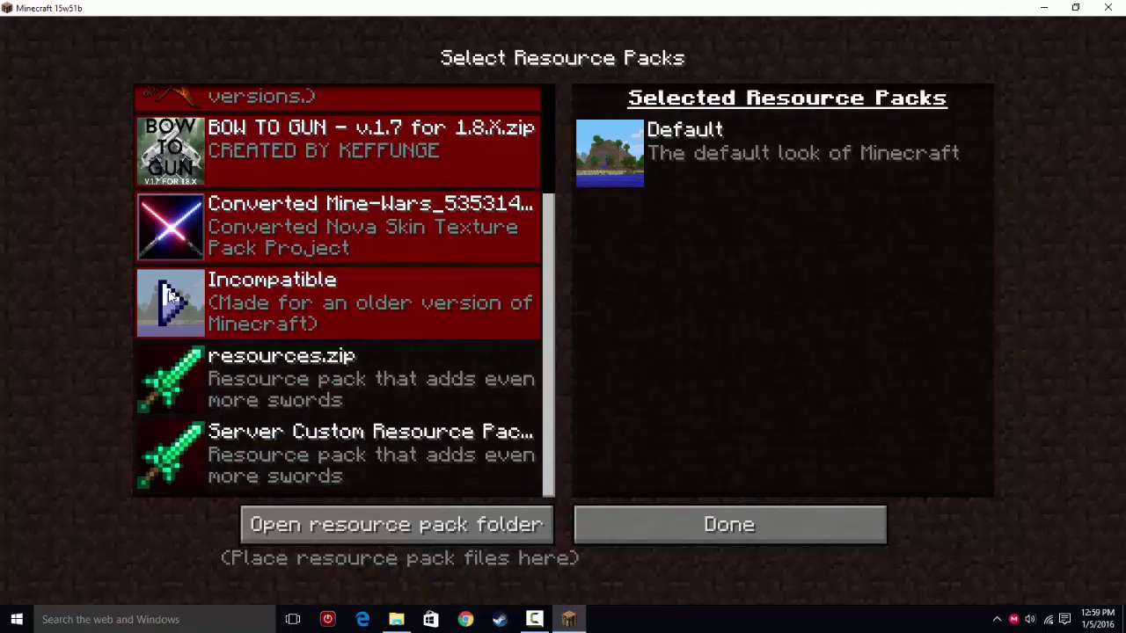
click(173, 299)
click(377, 328)
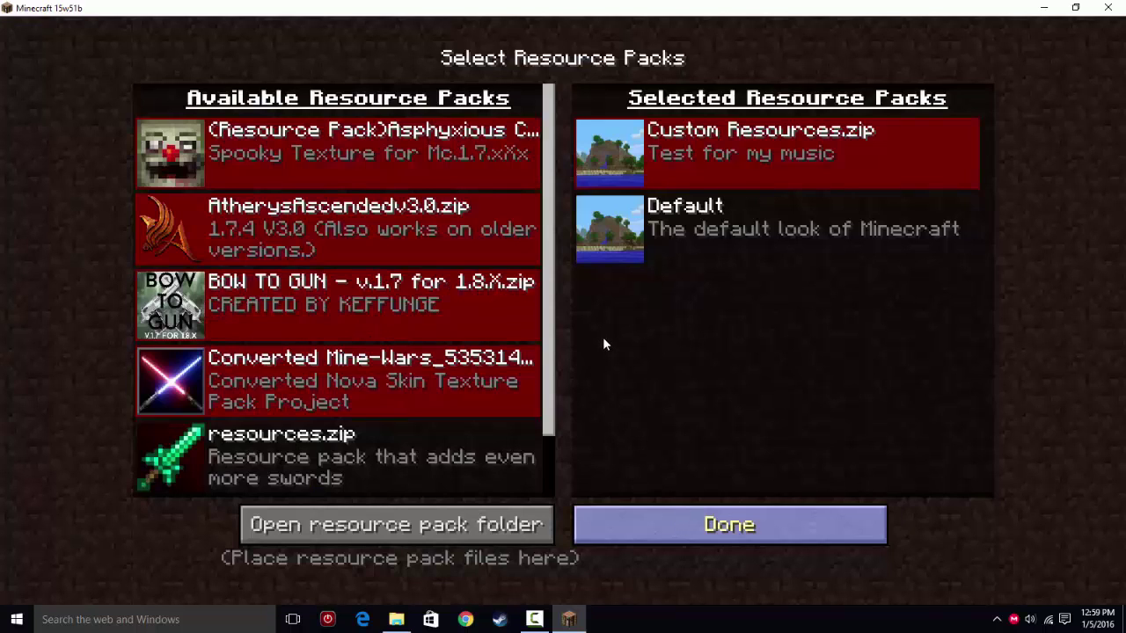
key(Escape)
key(Escape)
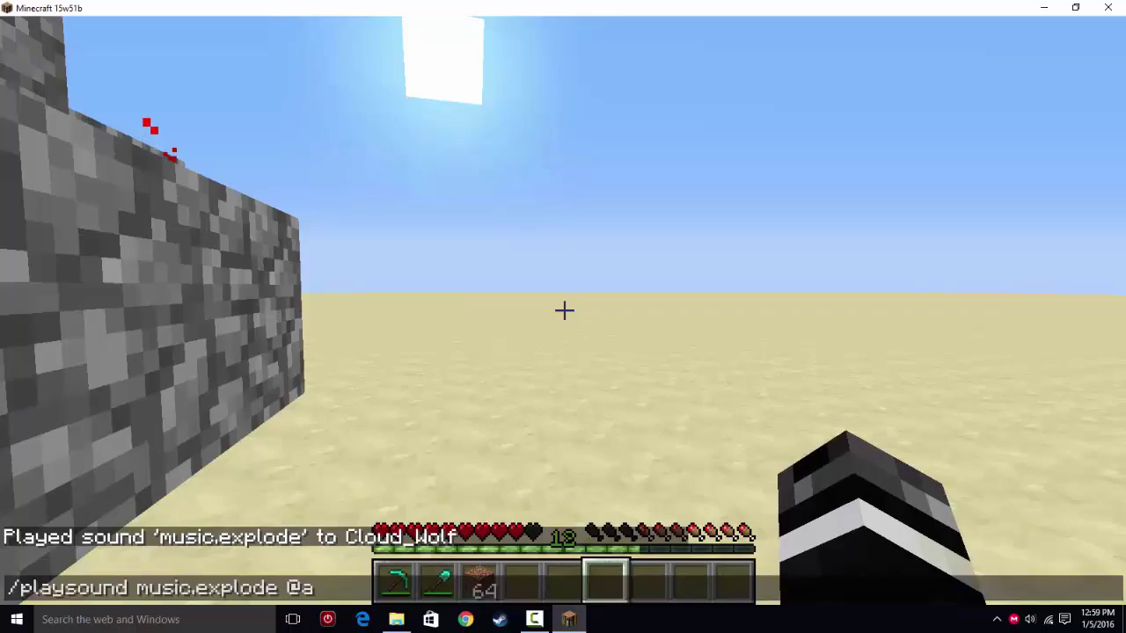
Run /playsound music.explode @a again and switch to Creative Mode with the command /gamemode 1.
key(Escape)
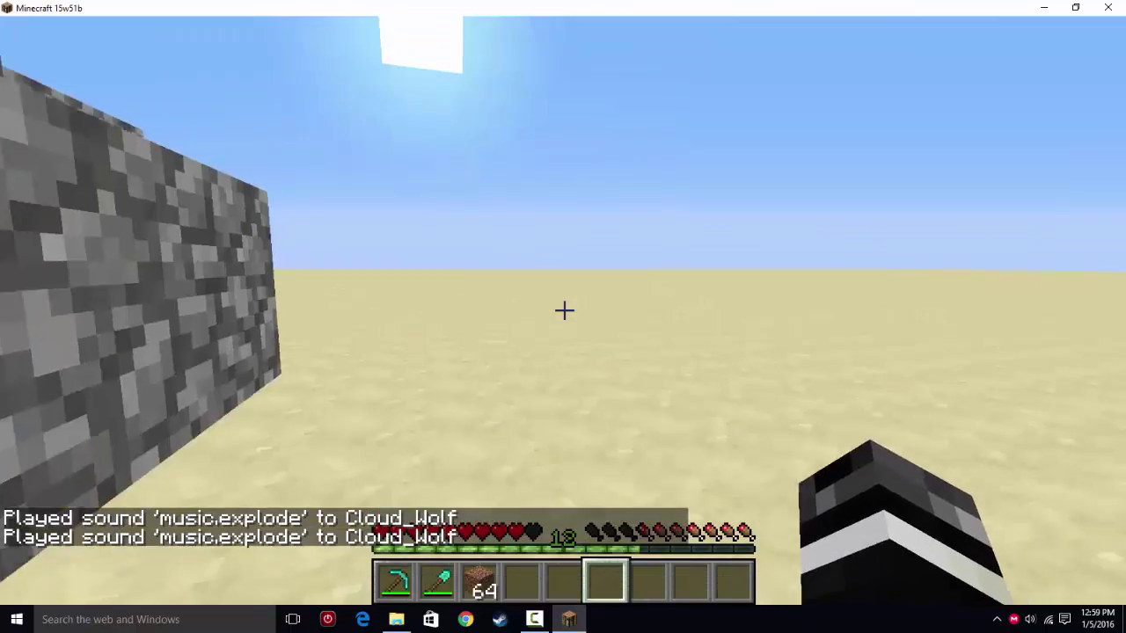
key(w)
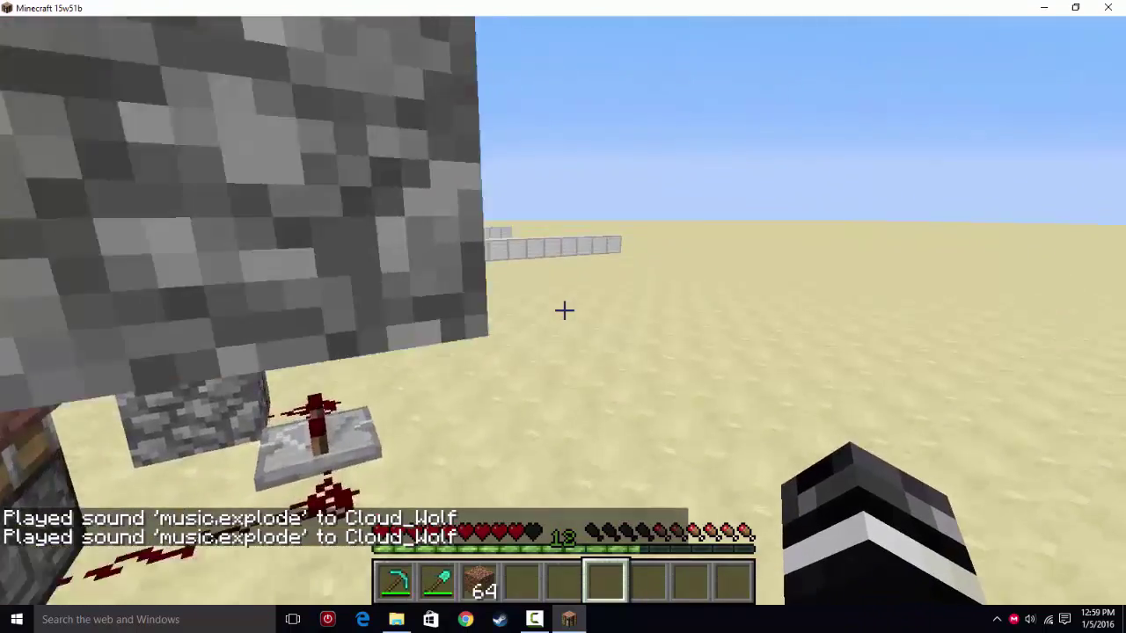
text(/gamemode)
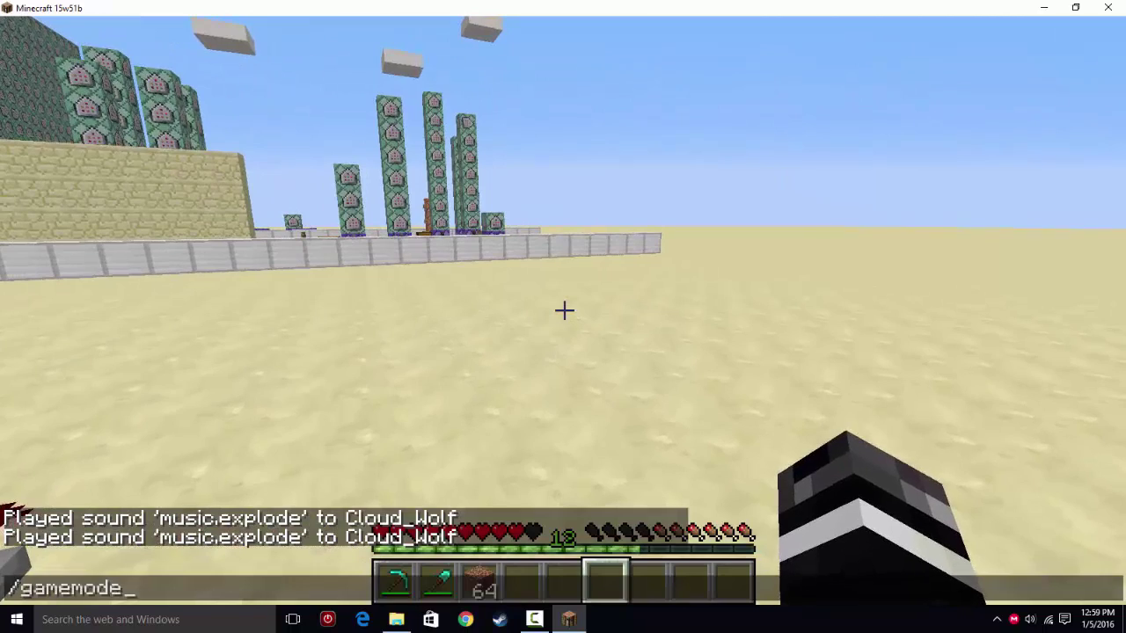
text( 1)
key(Return)
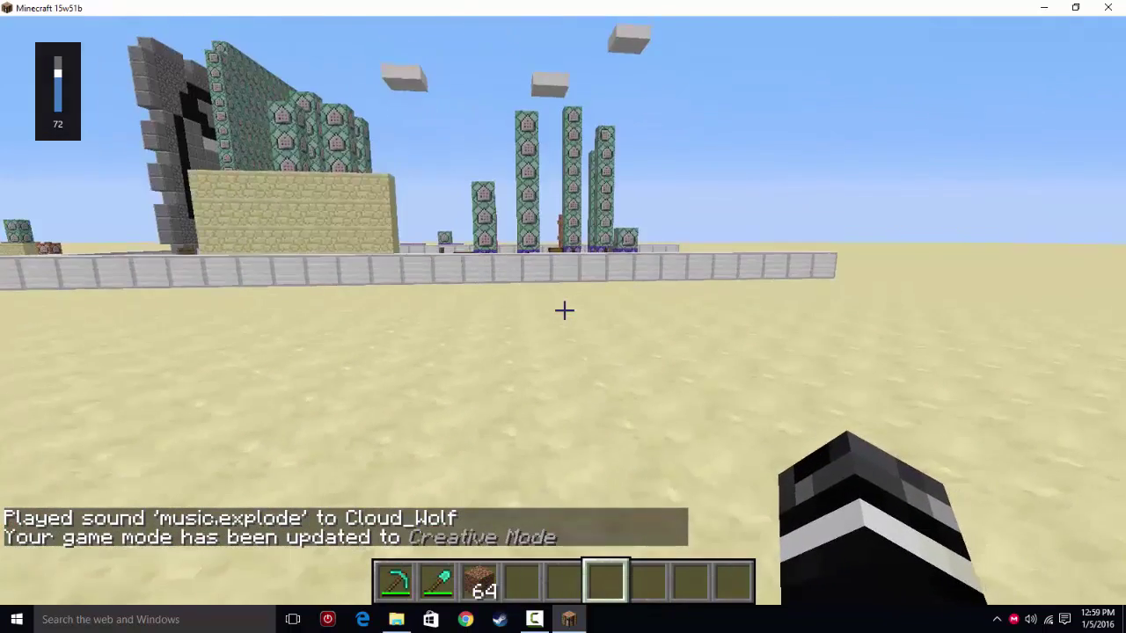
scroll(564, 310, up, 3)
scroll(564, 309, down, 1)
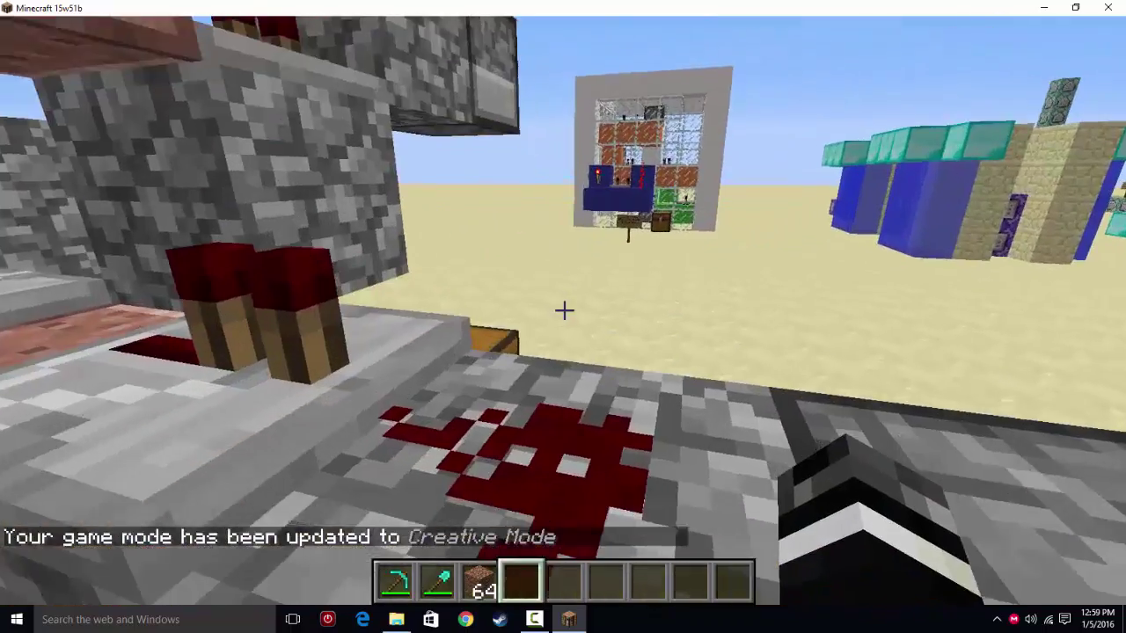
key(space)
key(w)
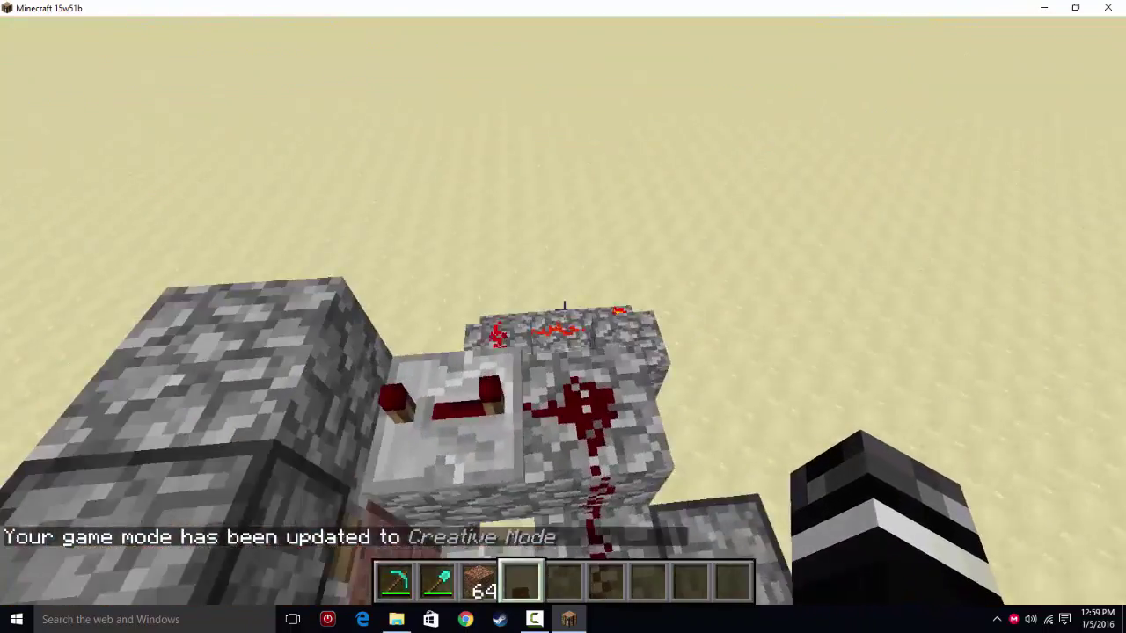
key(s)
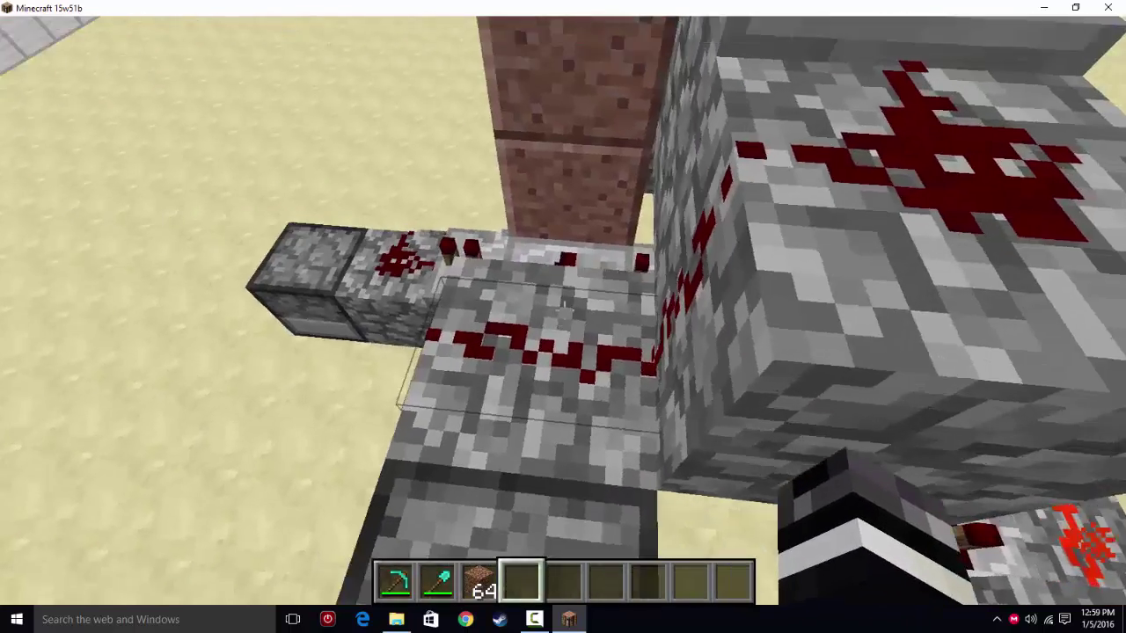
key(s)
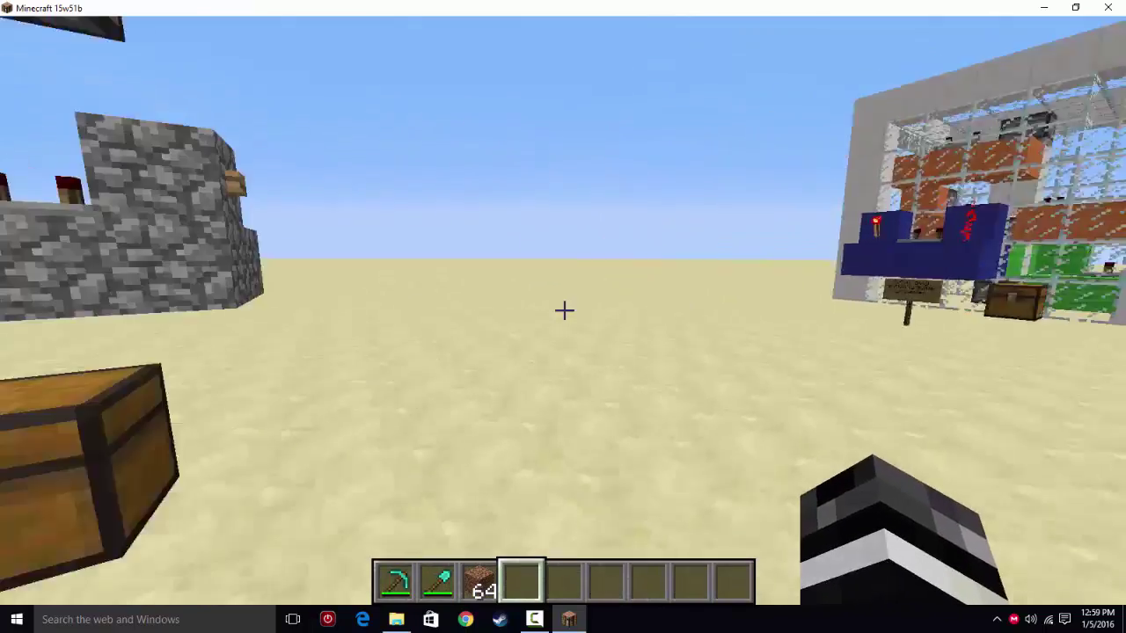
scroll(563, 309, up, 2)
scroll(563, 310, down, 1)
scroll(564, 310, down, 1)
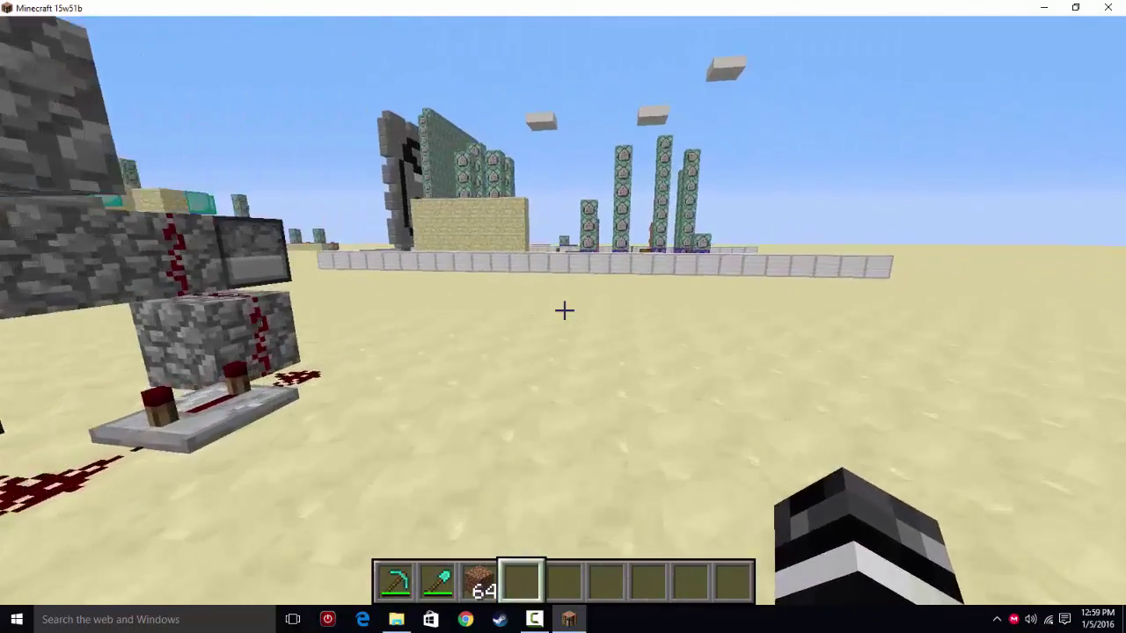
key(e)
key(e)
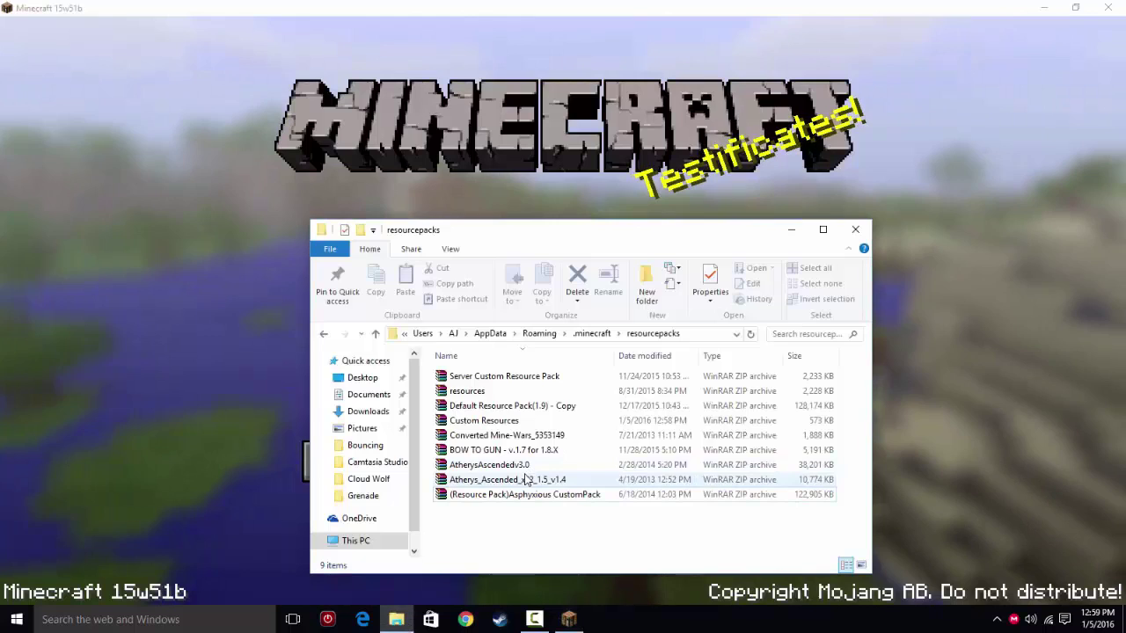
Close Minecraft and select the Custom Resources archive in the resourcepacks folder.
click(1073, 37)
click(1108, 7)
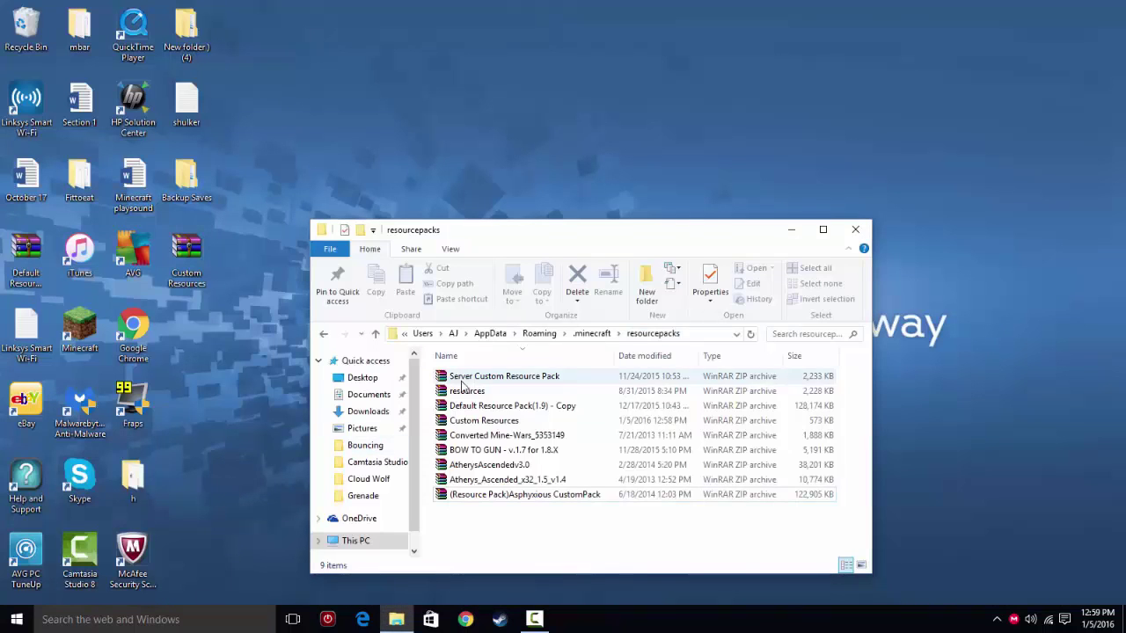
click(488, 422)
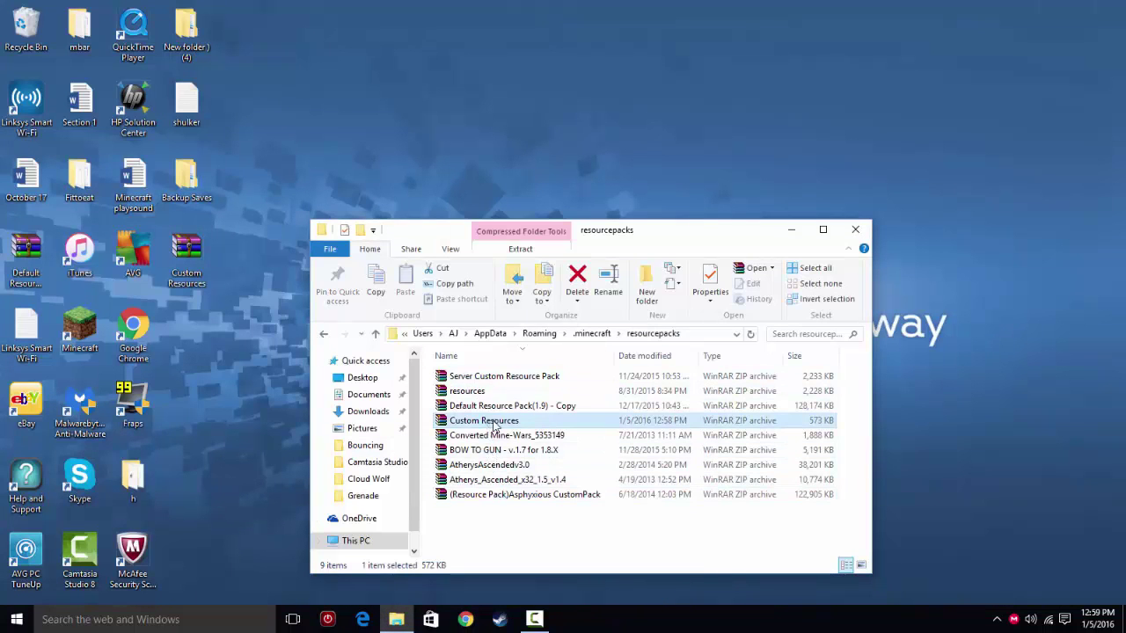
Go back to the .minecraft folder and open the Spells world folder inside saves.
click(323, 335)
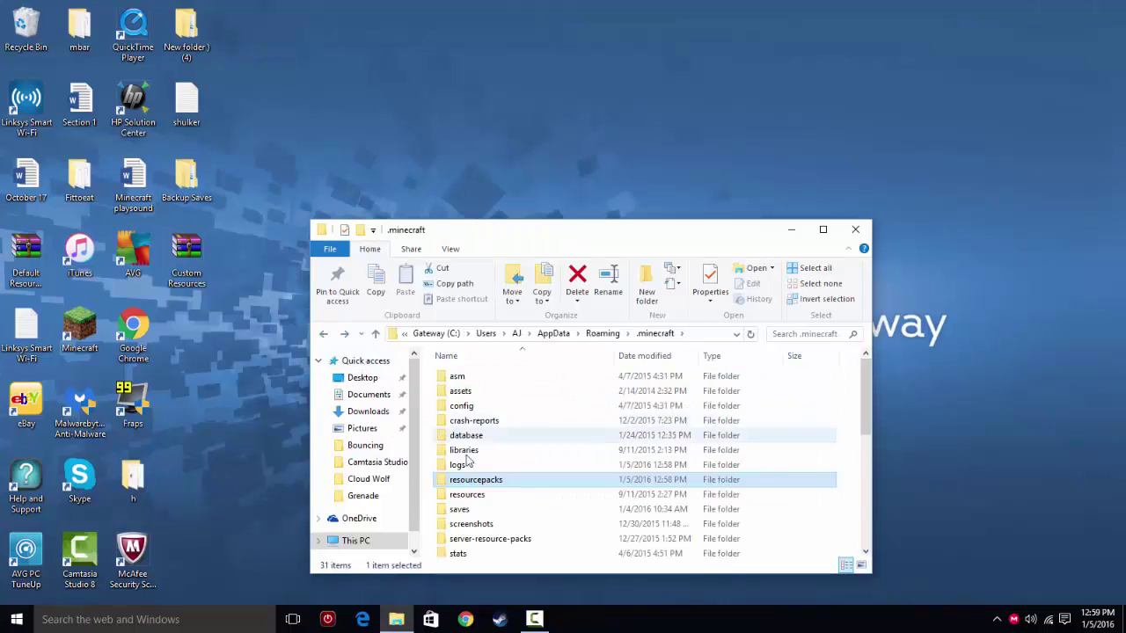
double_click(475, 511)
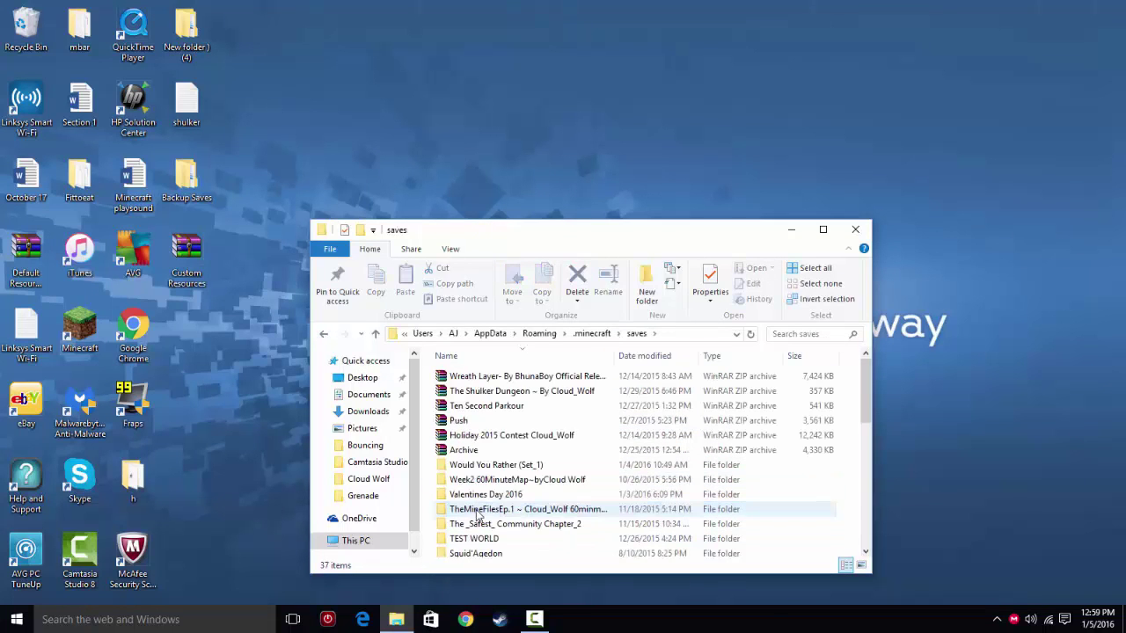
scroll(518, 525, down, 2)
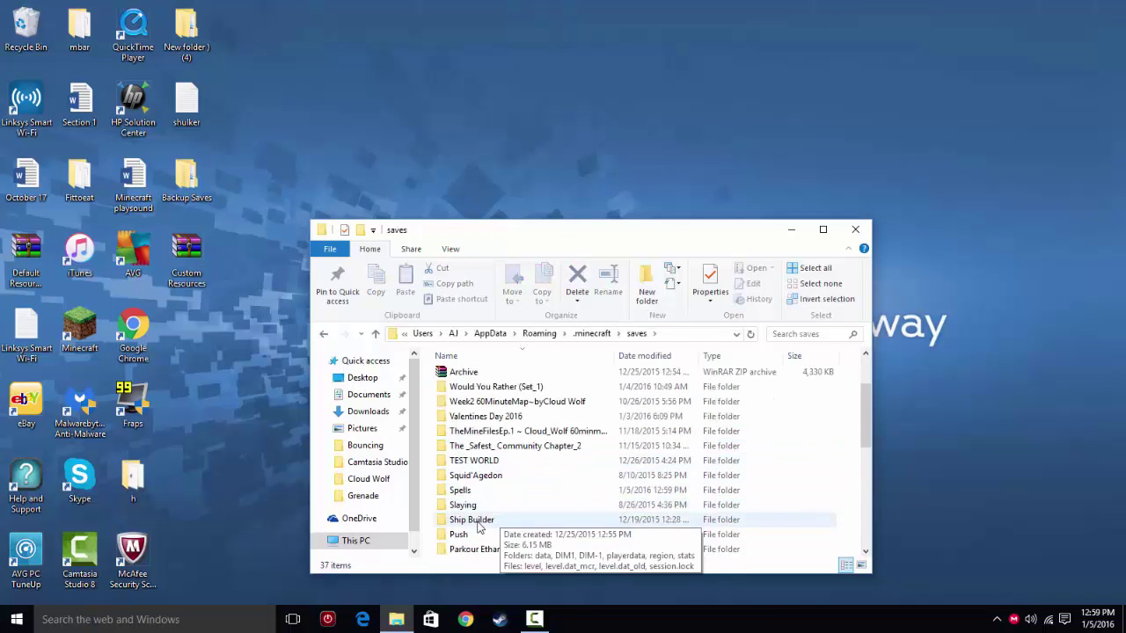
click(474, 389)
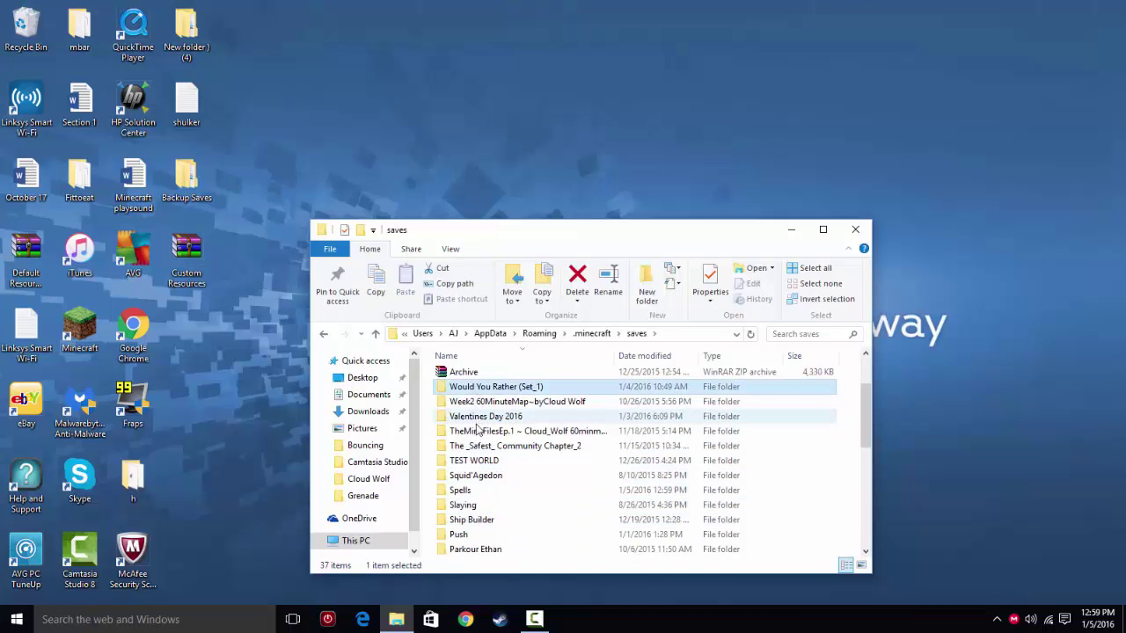
scroll(469, 493, down, 3)
scroll(484, 497, up, 4)
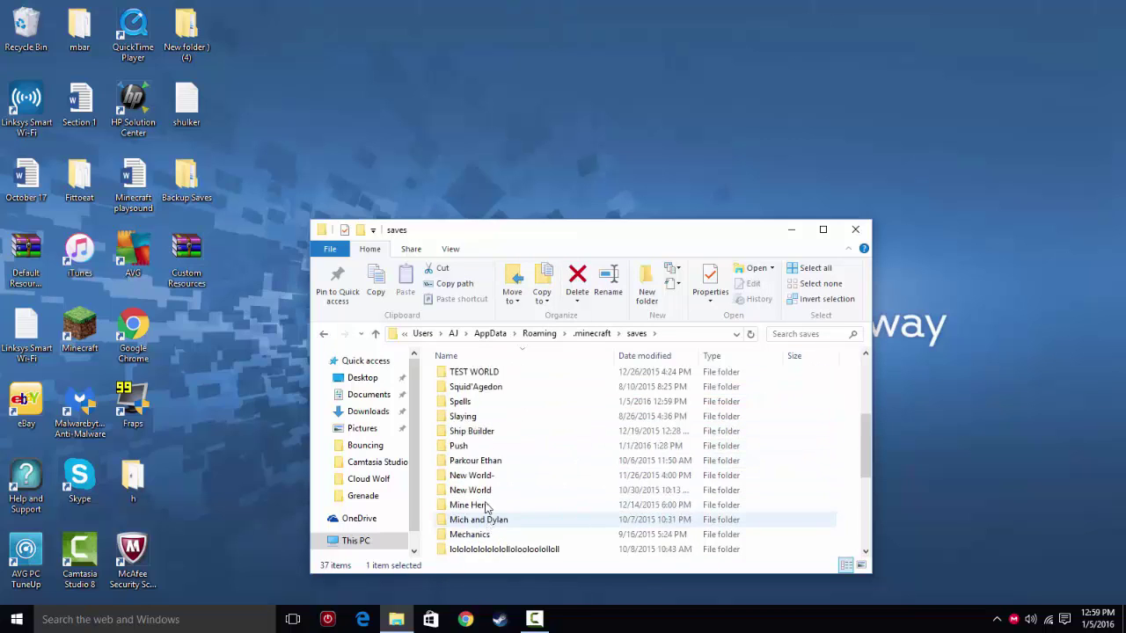
scroll(484, 497, down, 2)
double_click(462, 444)
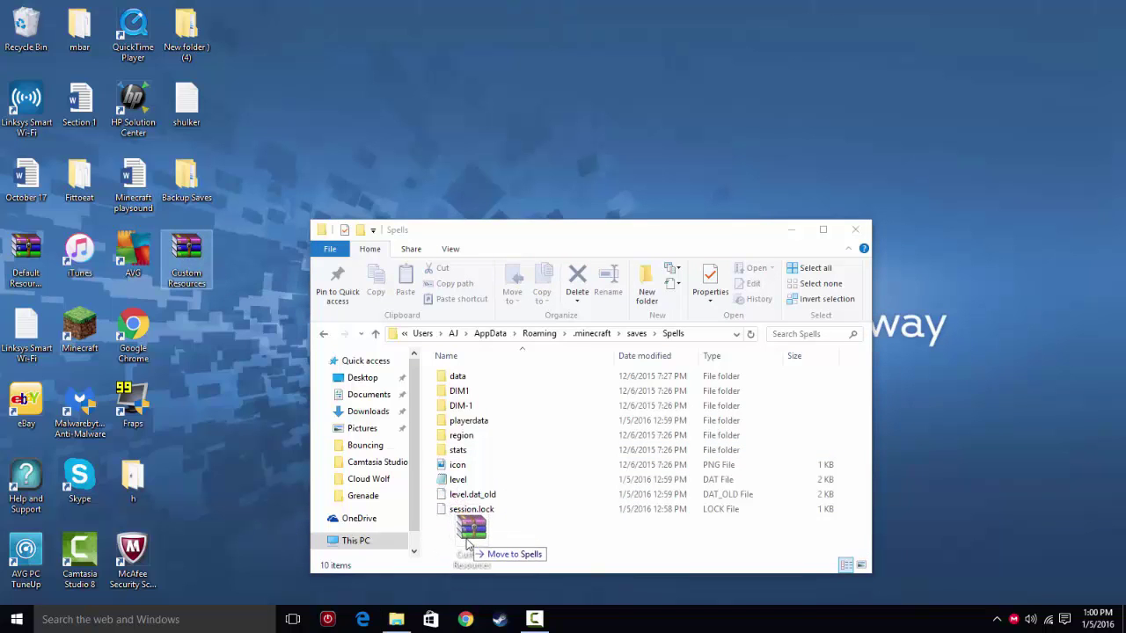
Move the Custom Resources archive from the desktop into the Spells folder and rename it as resources.
drag(466, 545, 467, 545)
right_click(476, 528)
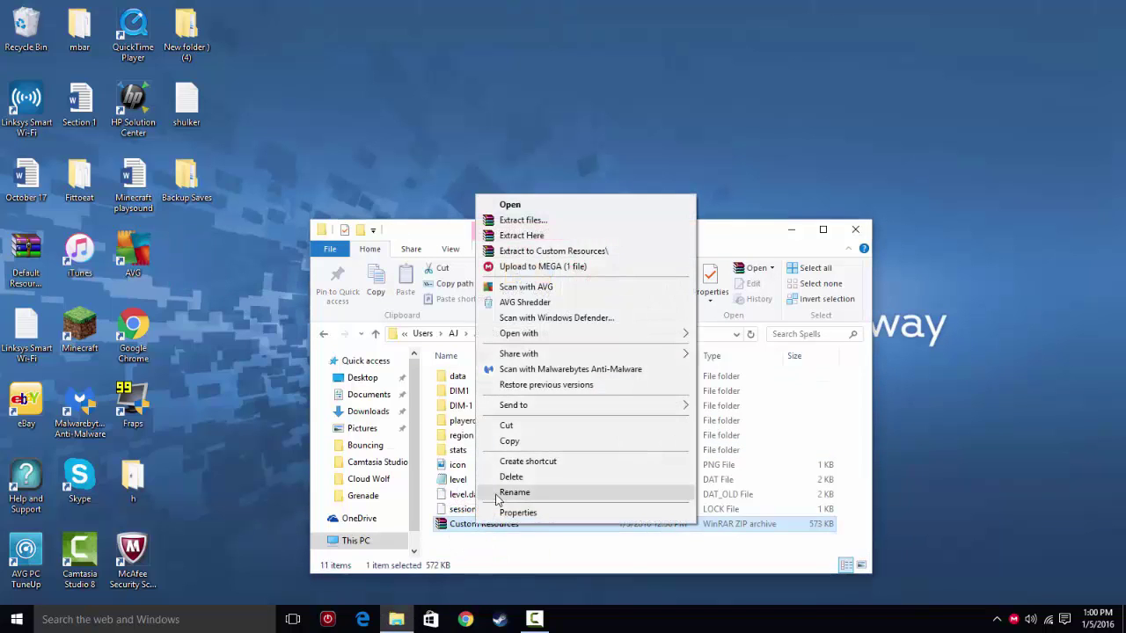
click(497, 497)
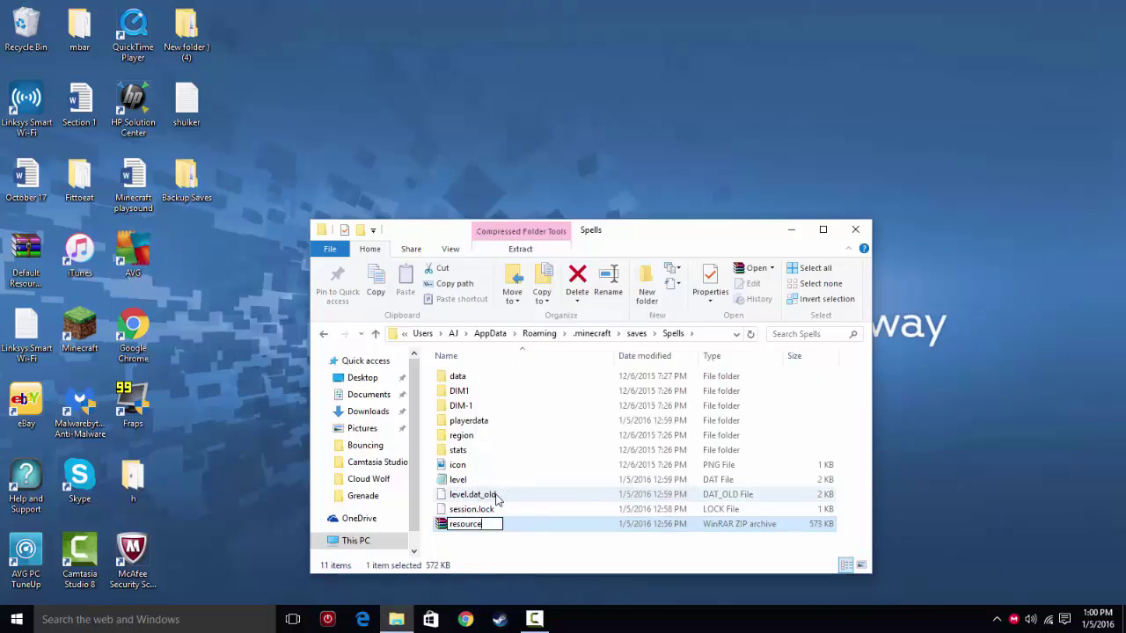
key(Return)
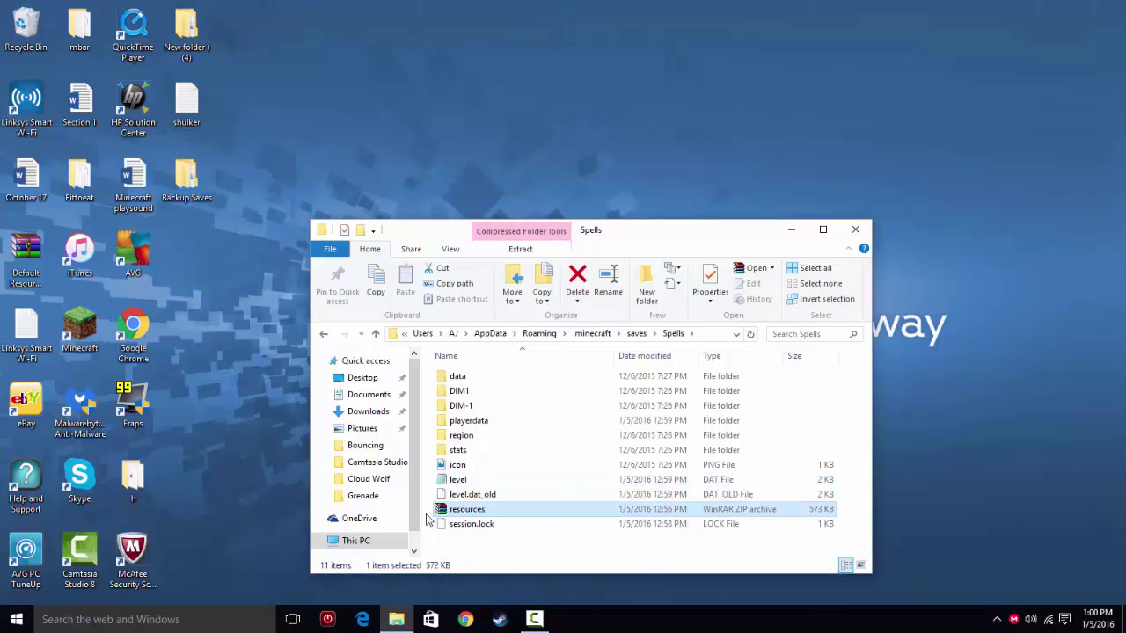
Undo the archive's rename and its move into the Spells folder, and close the folder window.
key(ctrl+z)
key(ctrl+z)
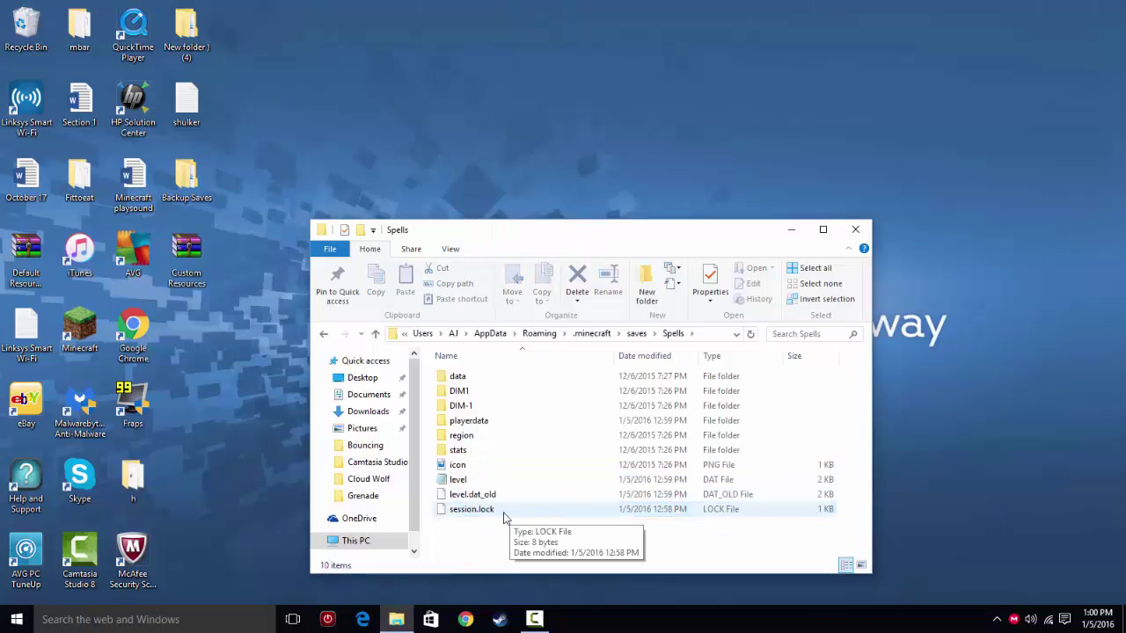
click(854, 230)
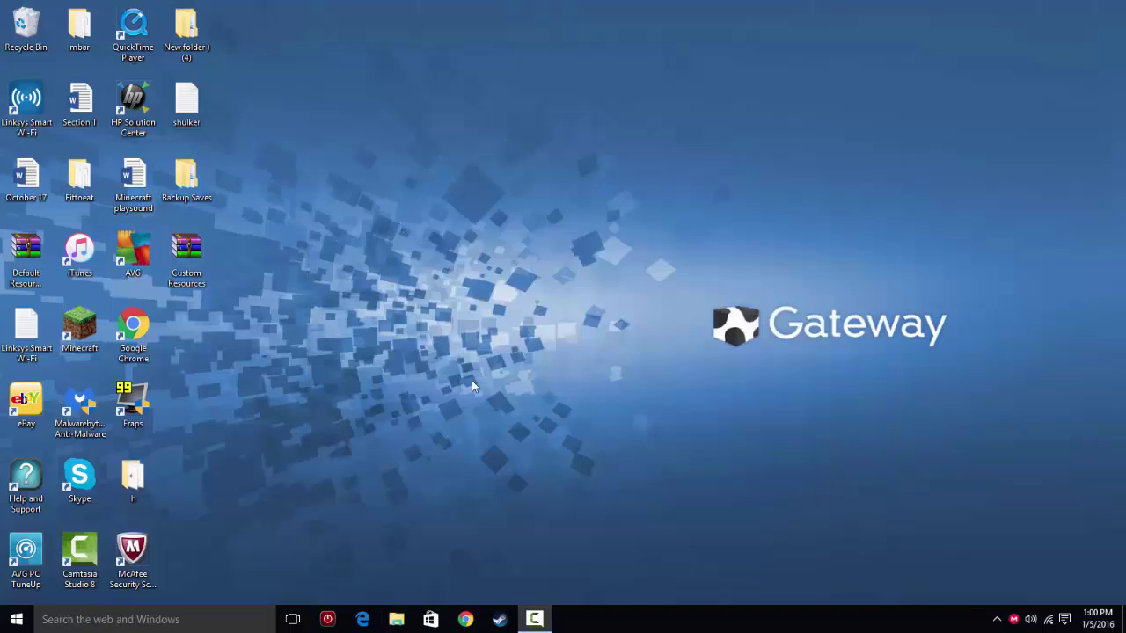